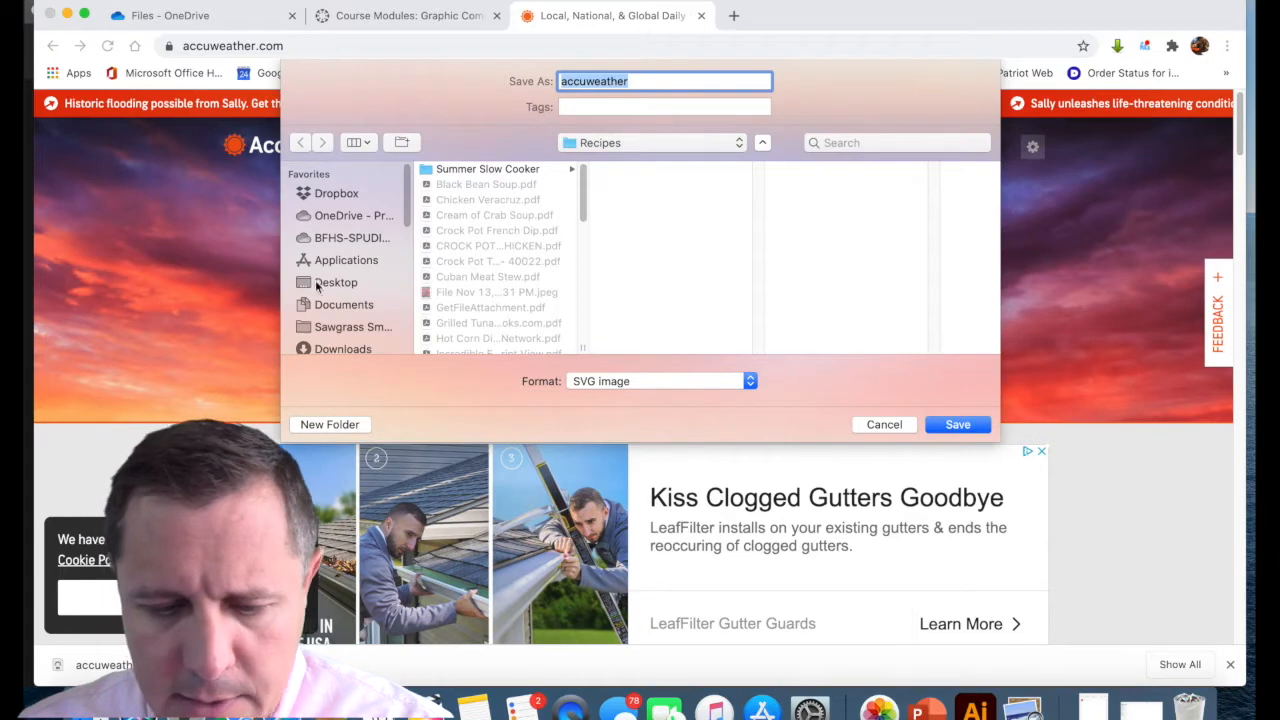
Save the accuweather SVG image to the Desktop folder
click(317, 285)
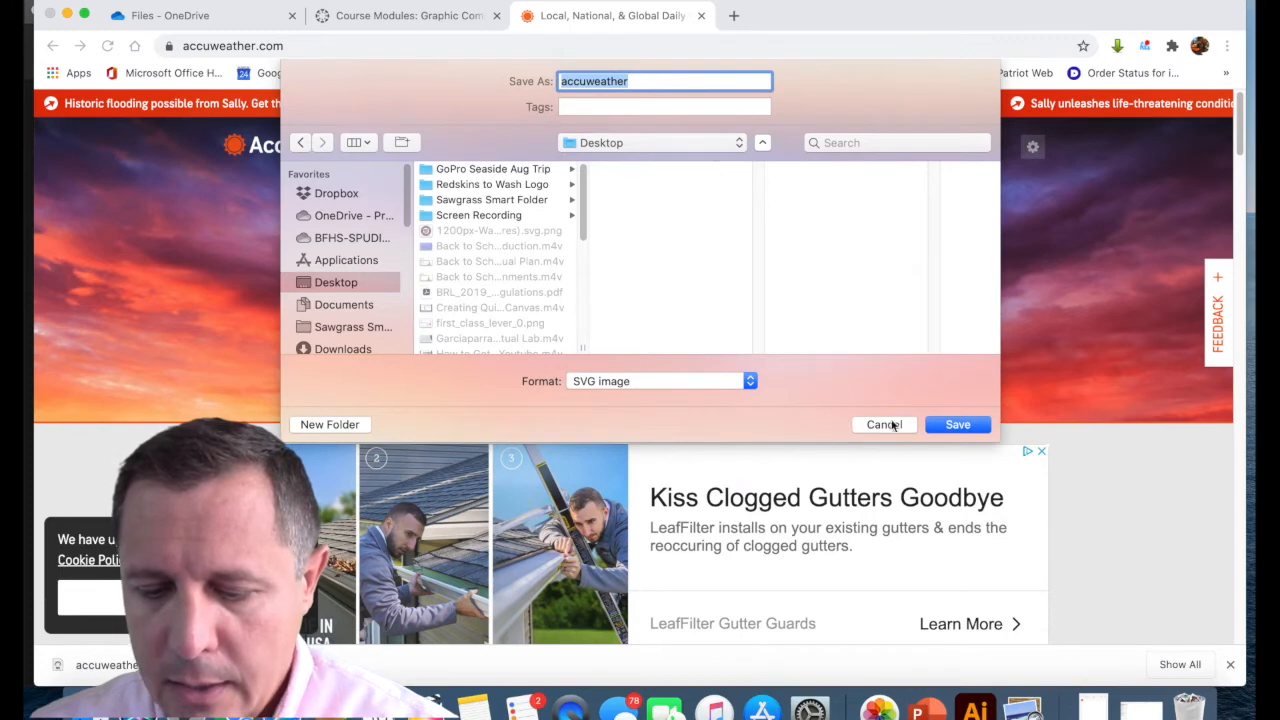
click(972, 428)
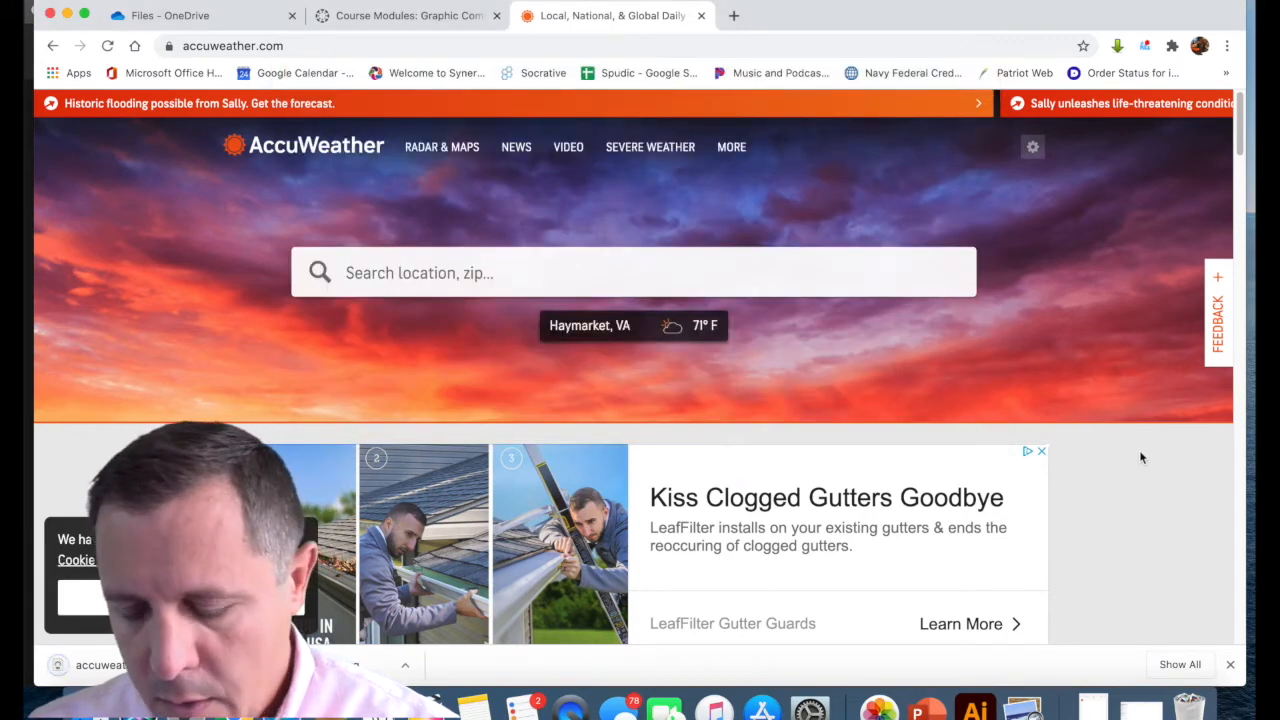
Switch to Illustrator and start a new document with its units set to inches
click(975, 708)
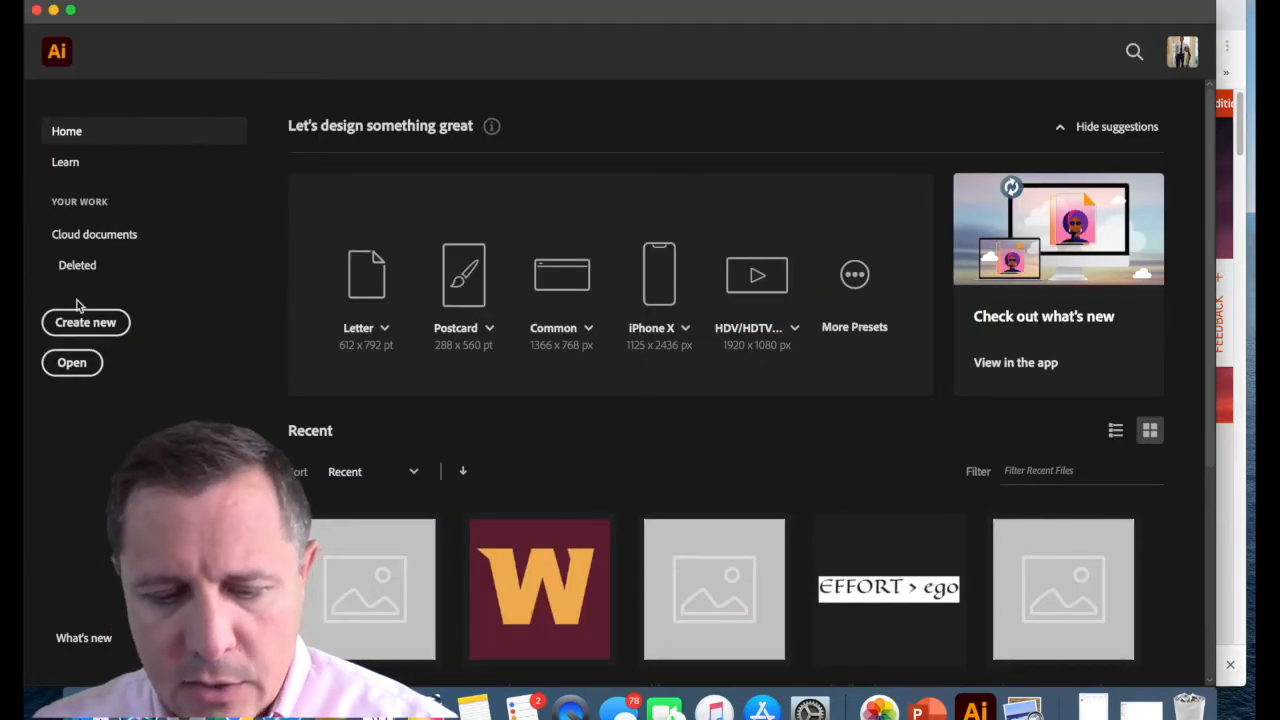
click(71, 331)
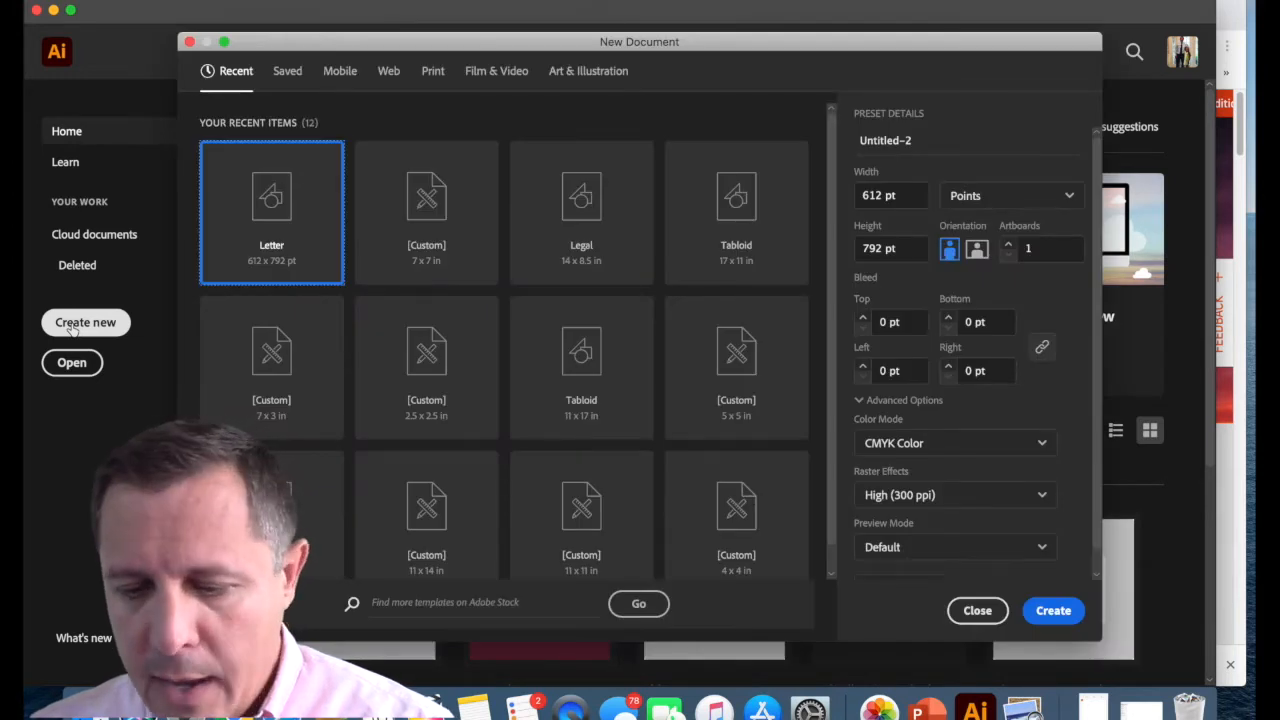
click(900, 195)
drag(902, 195, 850, 196)
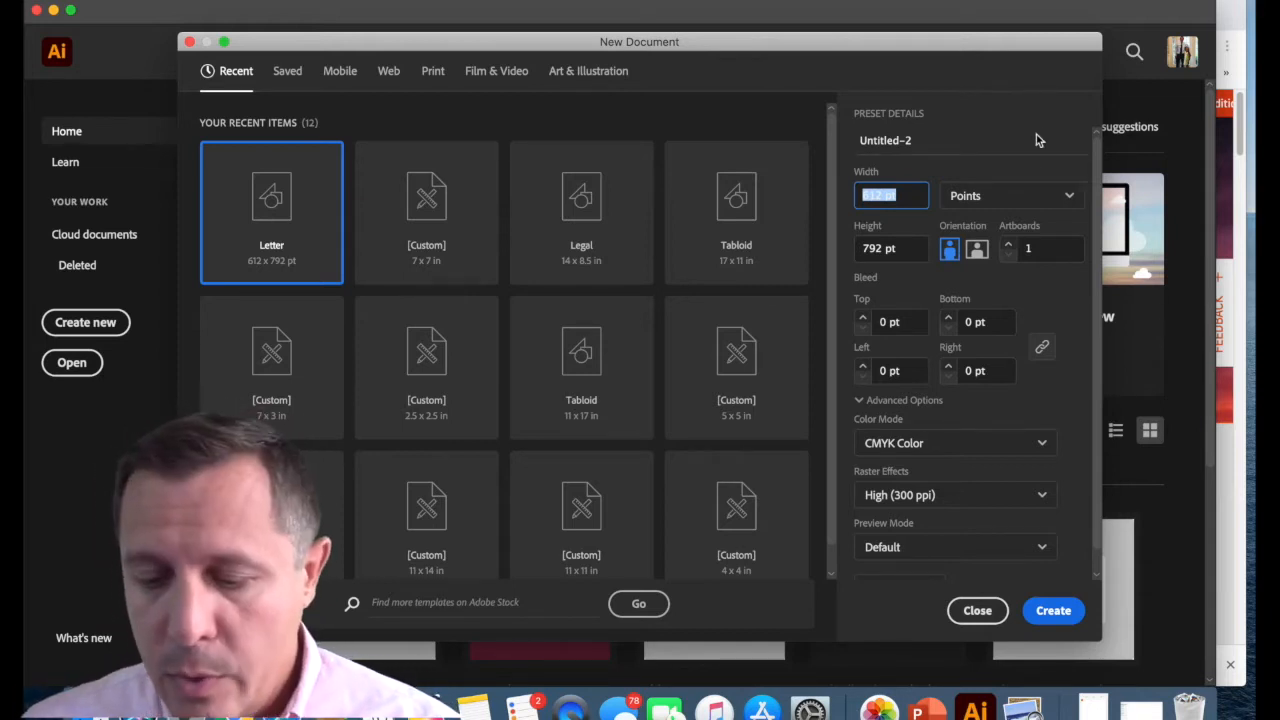
click(1024, 207)
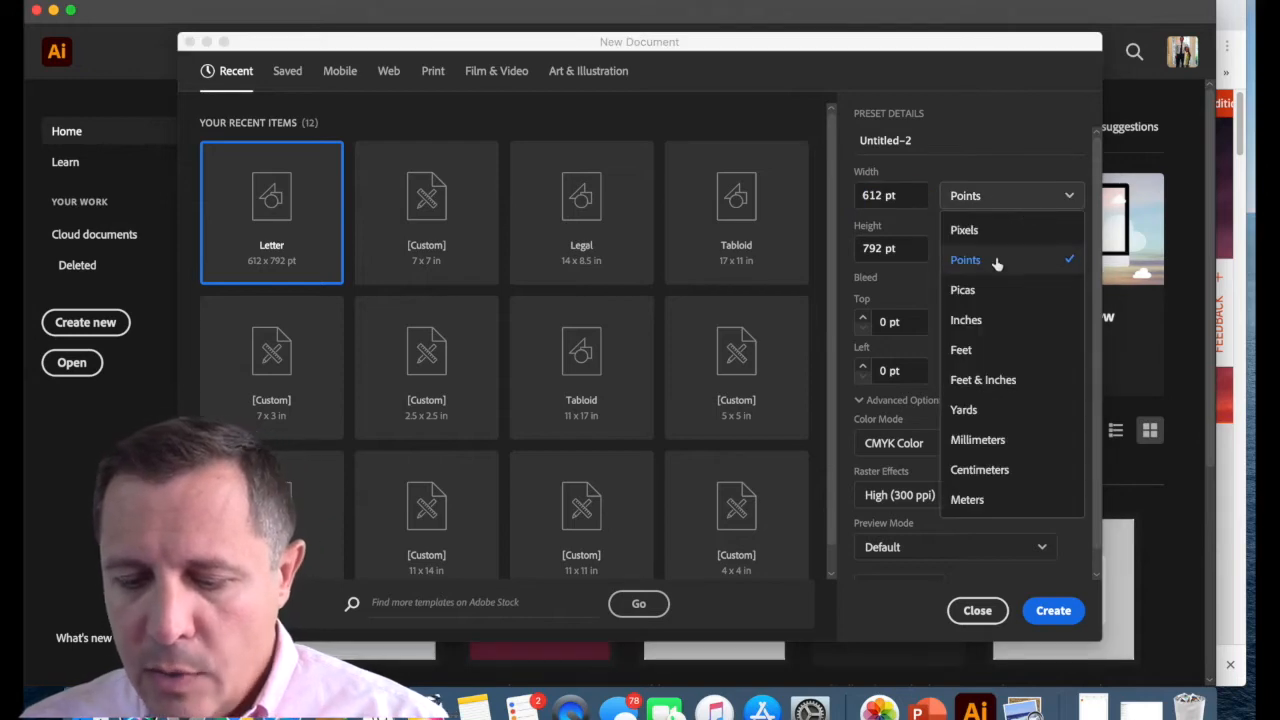
click(998, 322)
Set the document's width and height to 4 in, keep CMYK Color, and create the document
click(914, 197)
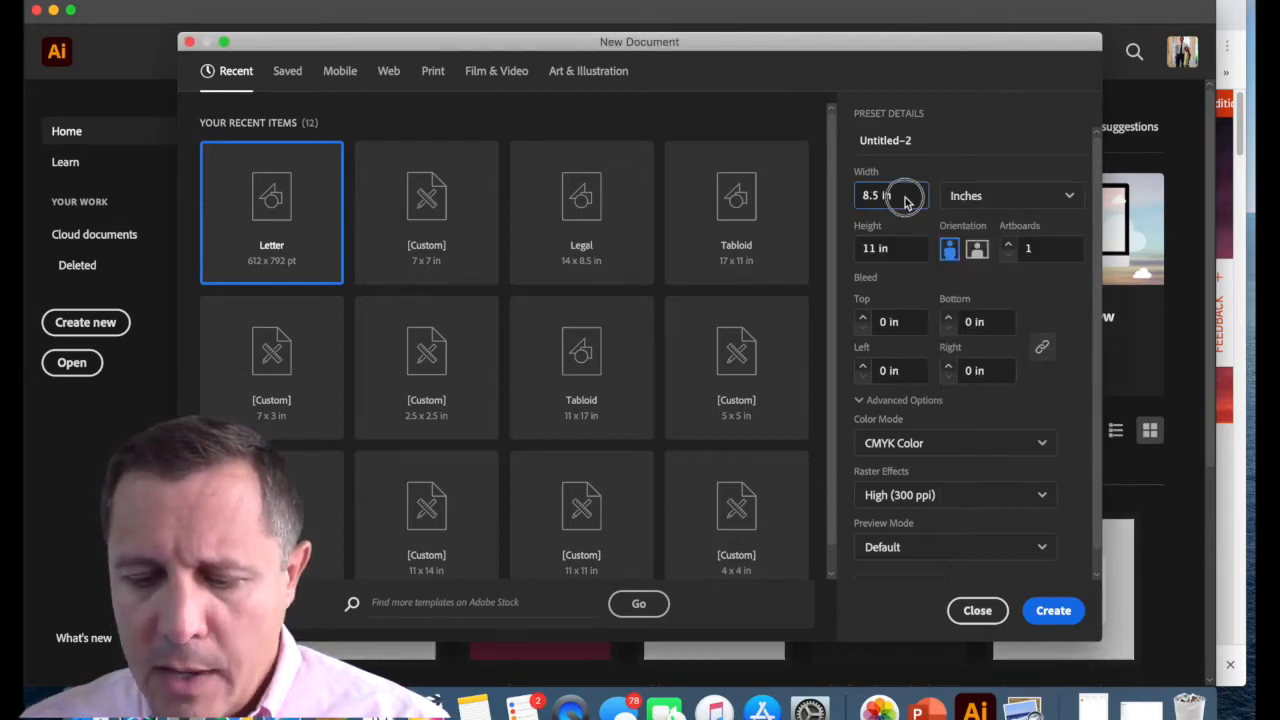
text(4)
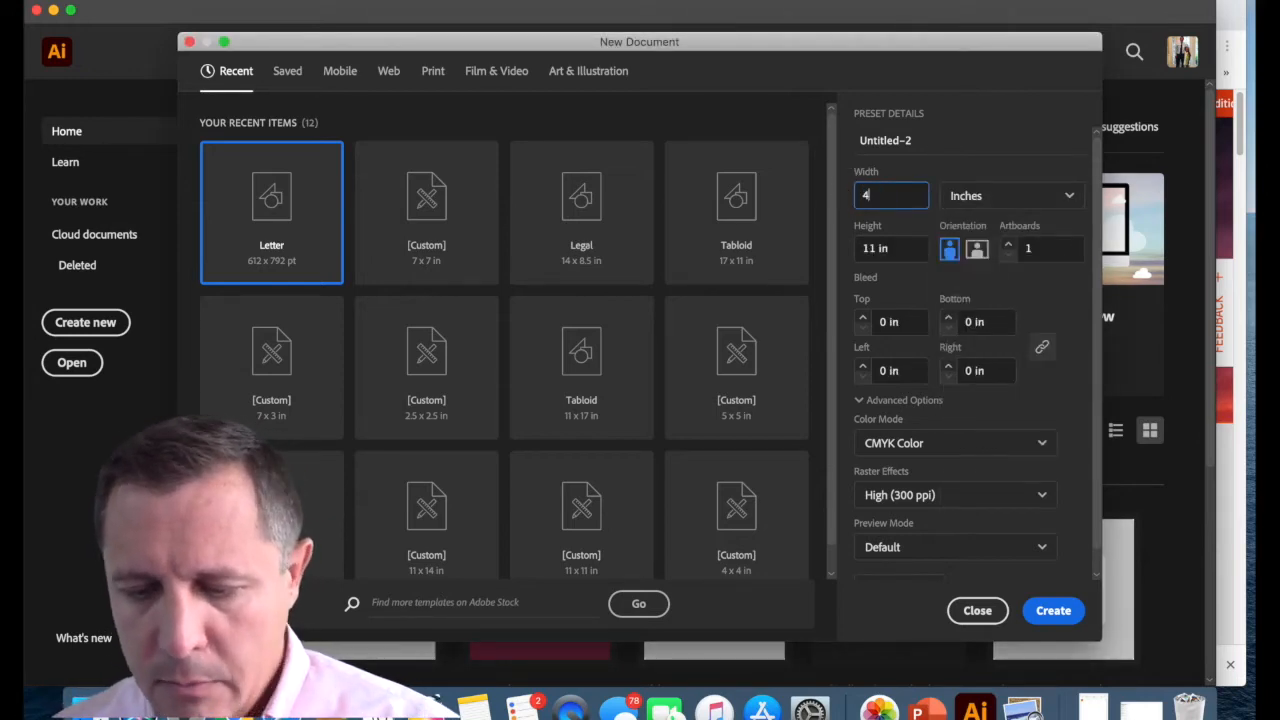
key(Tab)
text(4)
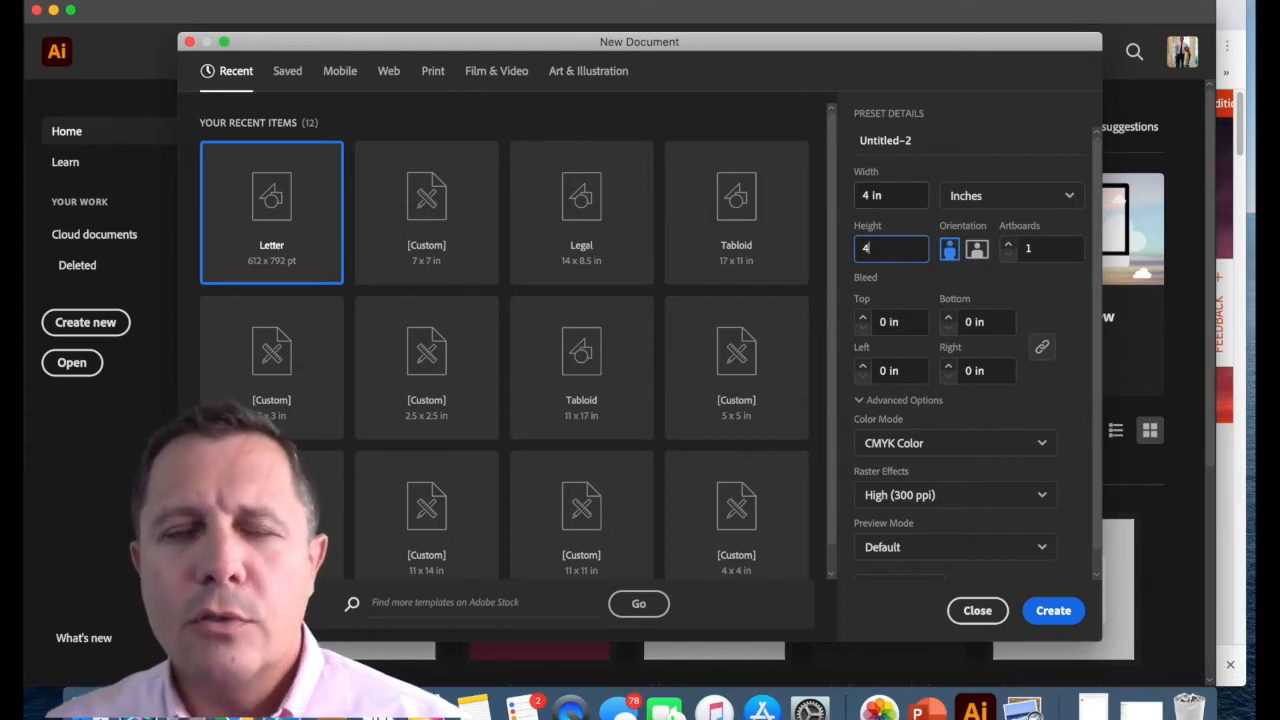
click(940, 230)
click(983, 443)
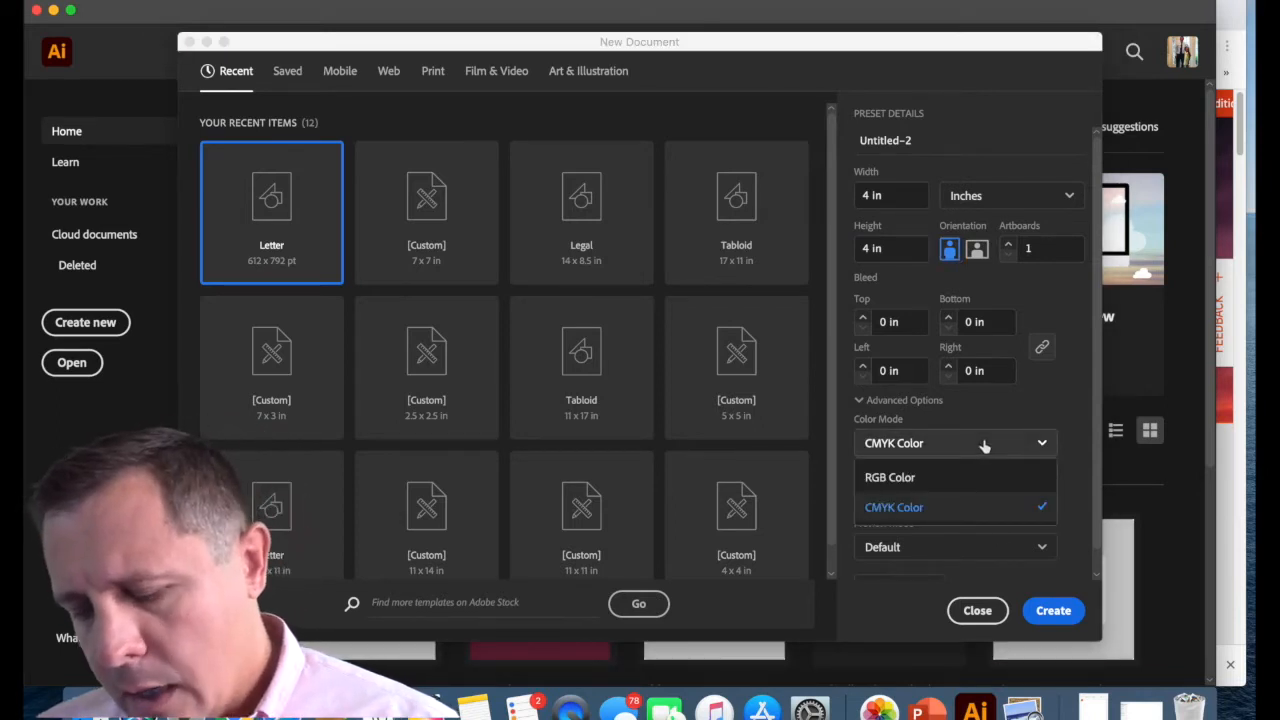
click(1089, 444)
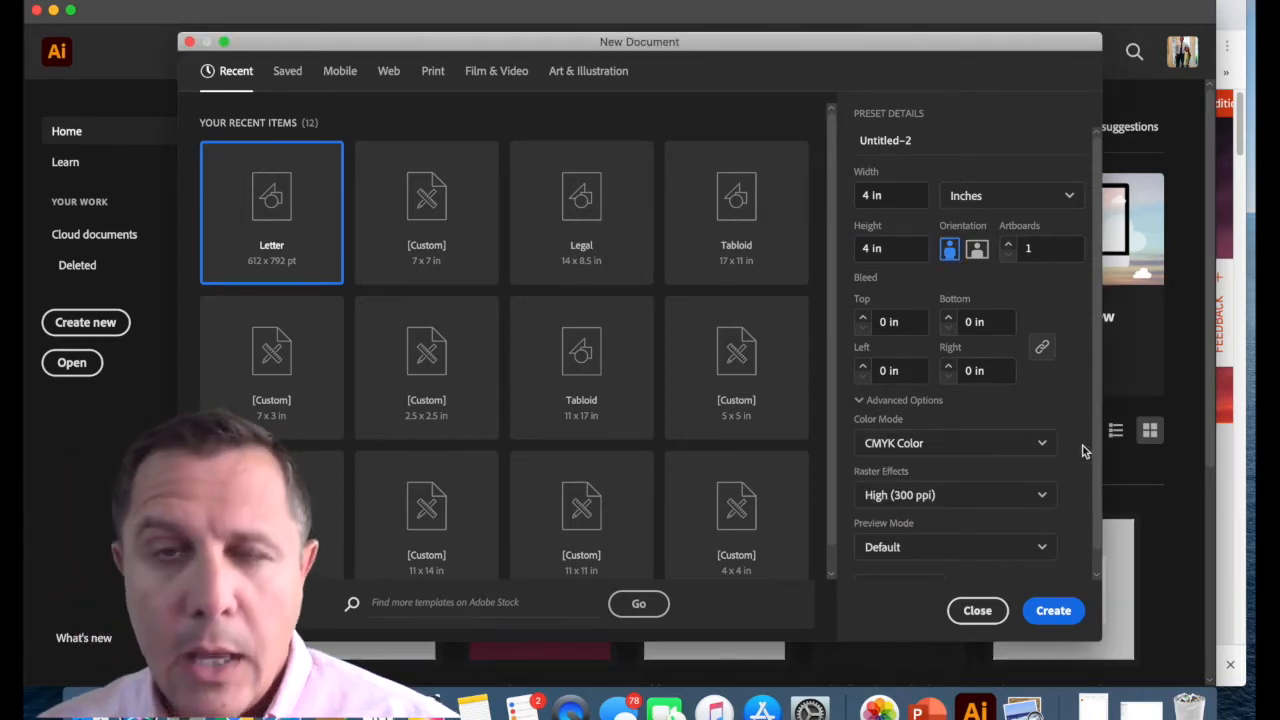
click(1050, 612)
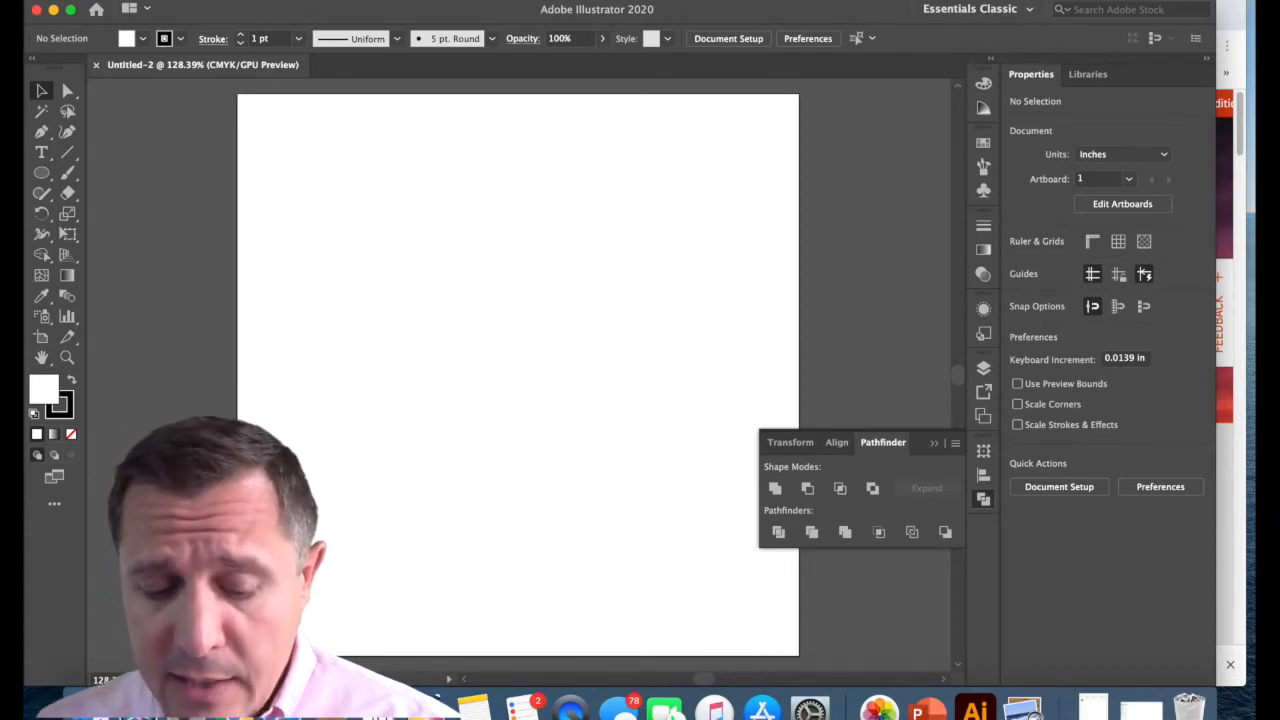
Open the downloaded accuweather.svg file with Adobe Illustrator 2020 and examine its orange sun logo
click(89, 705)
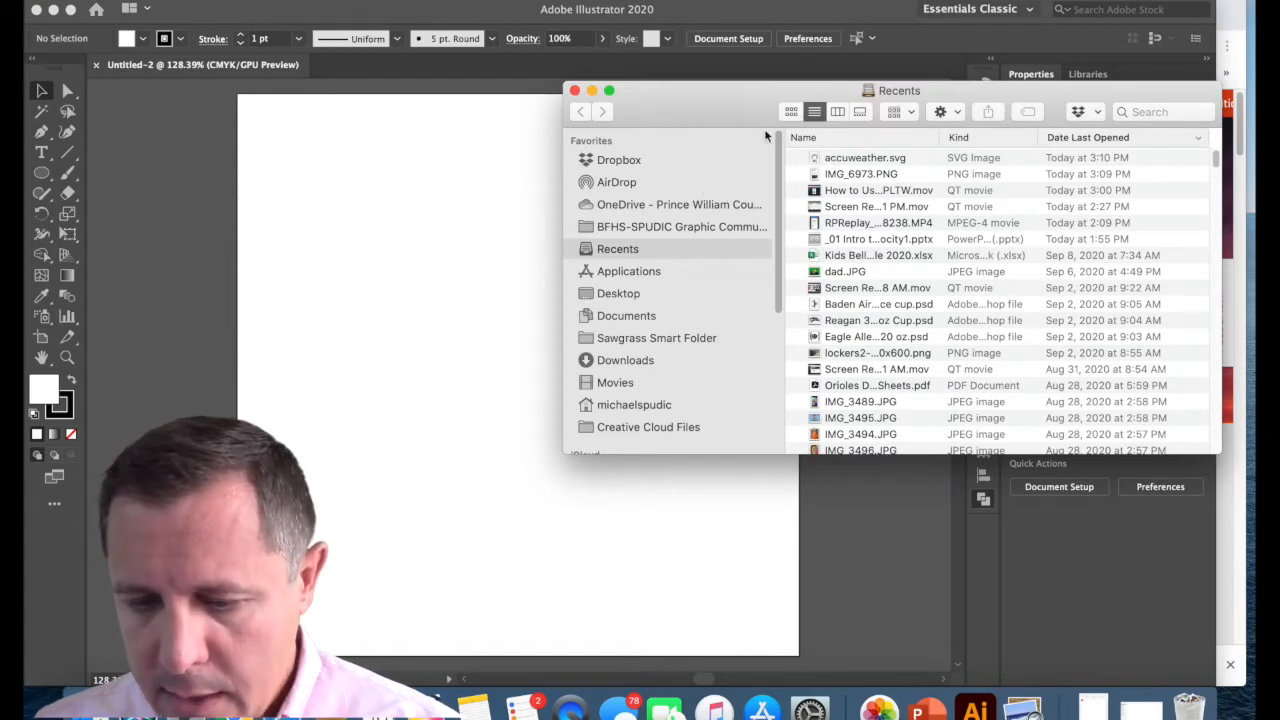
right_click(845, 163)
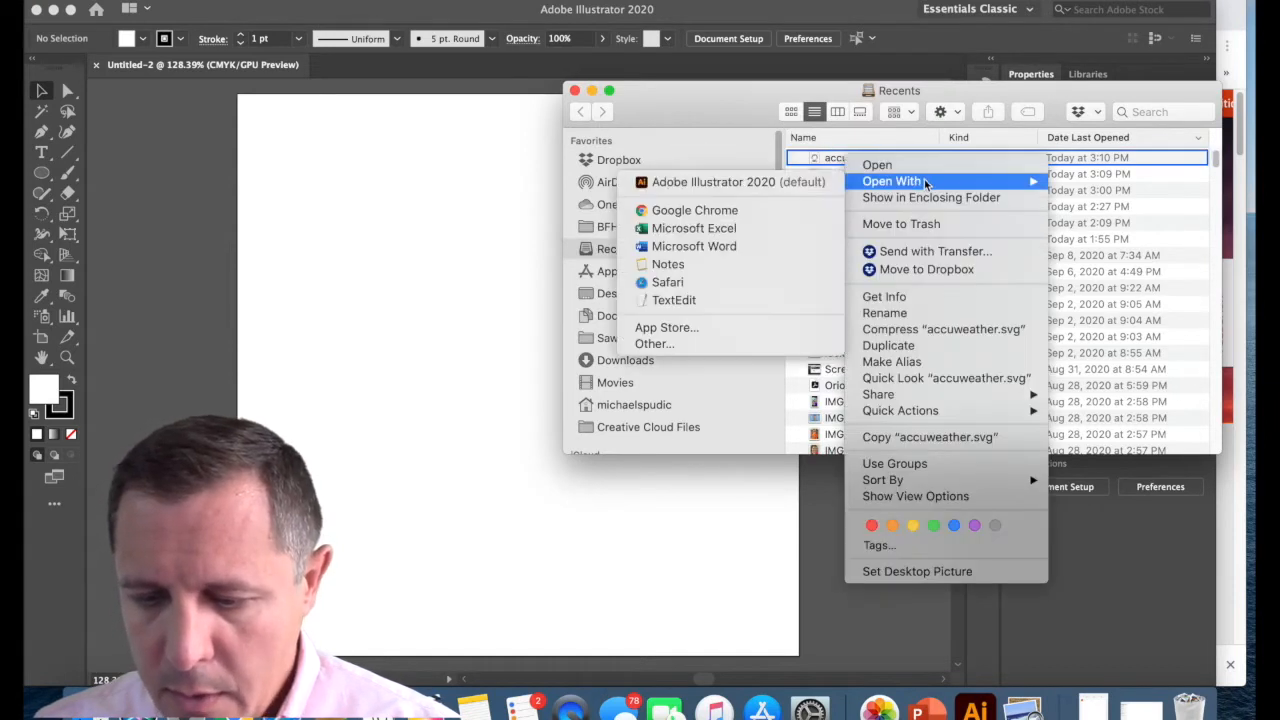
mouse_move(997, 183)
click(717, 184)
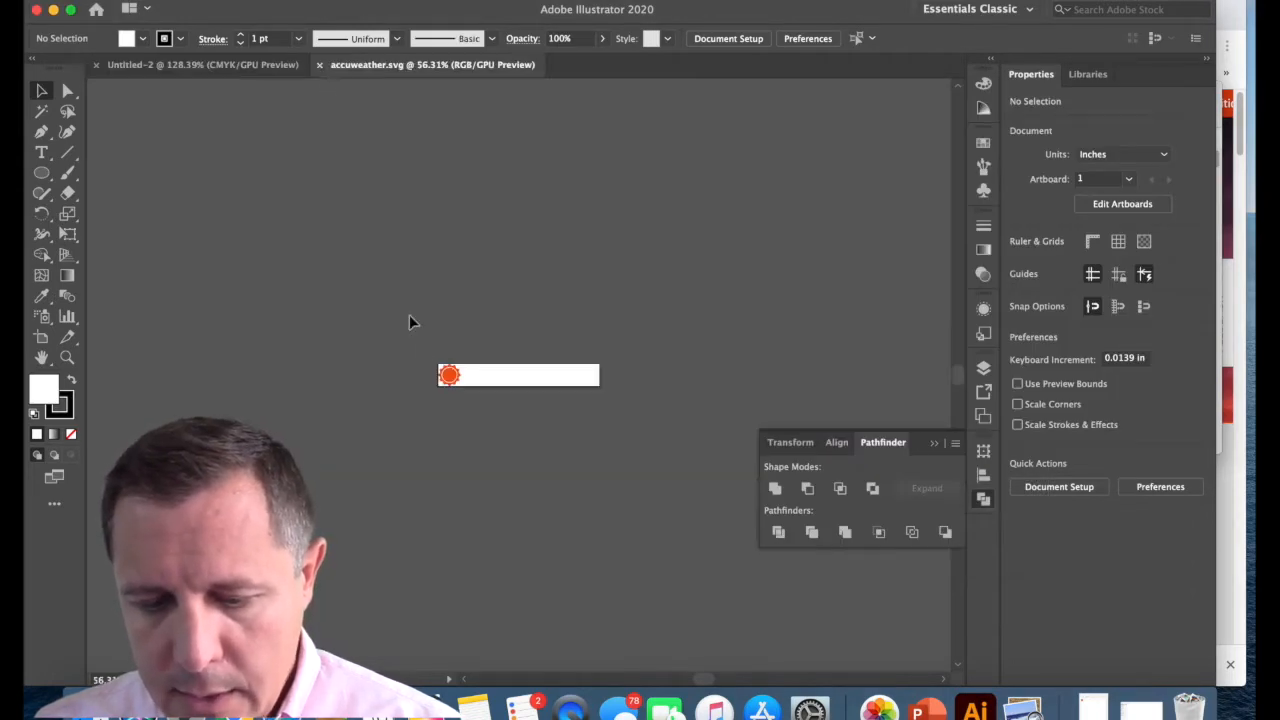
key(z)
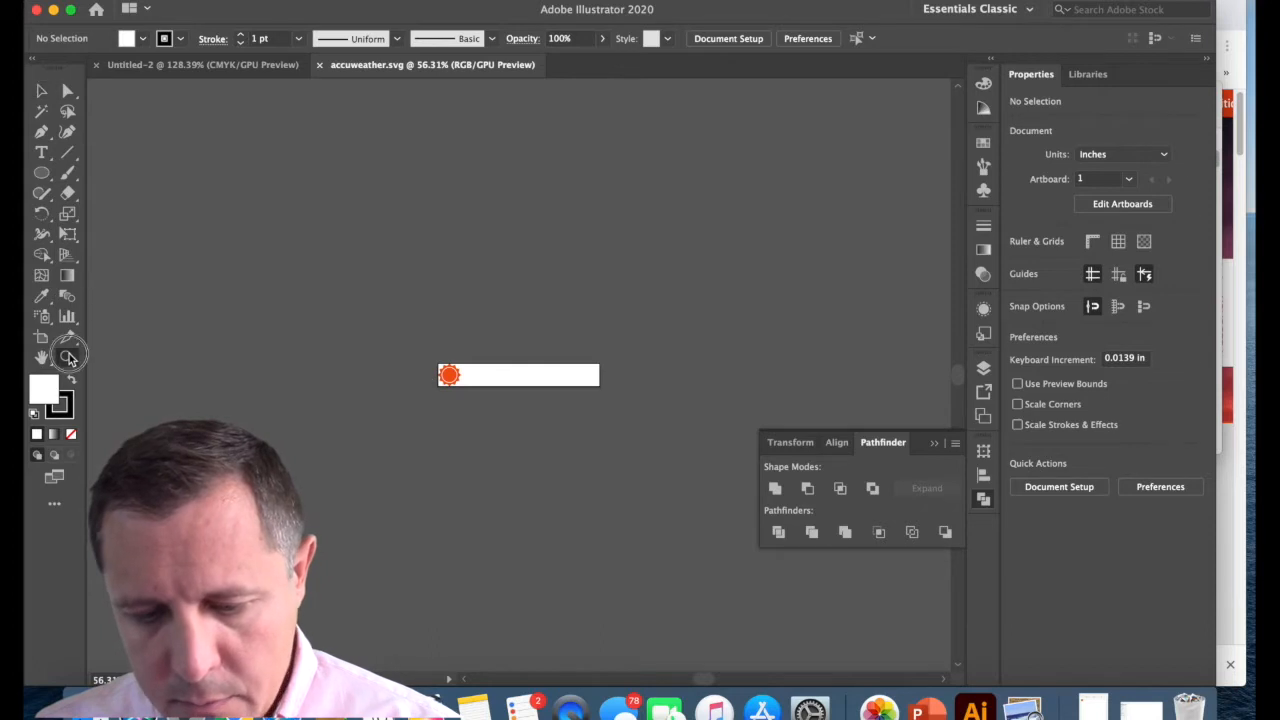
drag(500, 420, 748, 570)
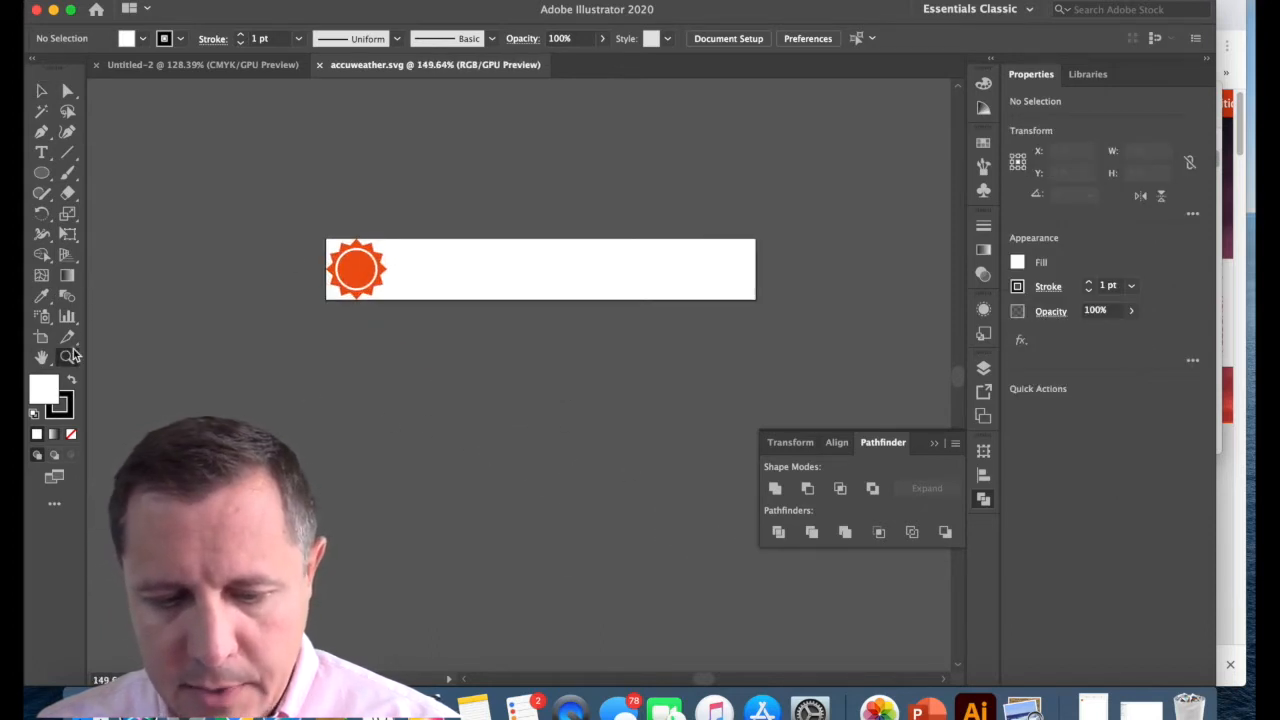
drag(277, 194, 486, 371)
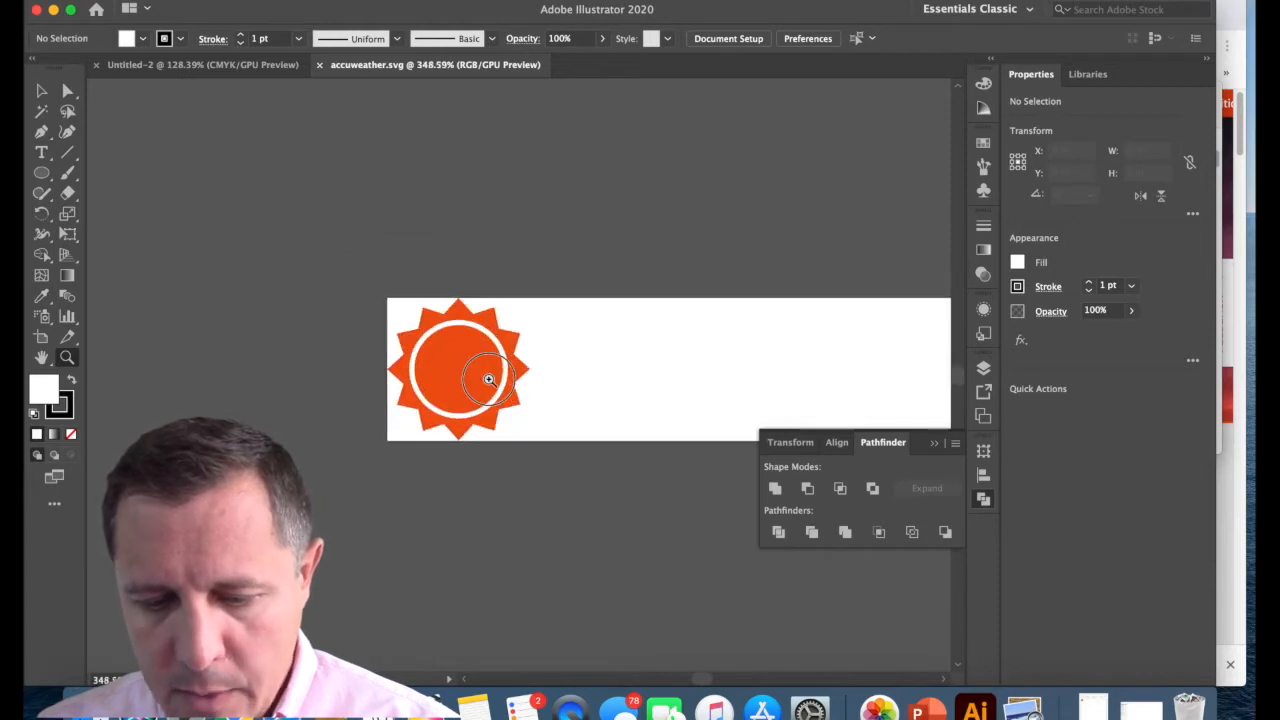
drag(375, 252, 500, 354)
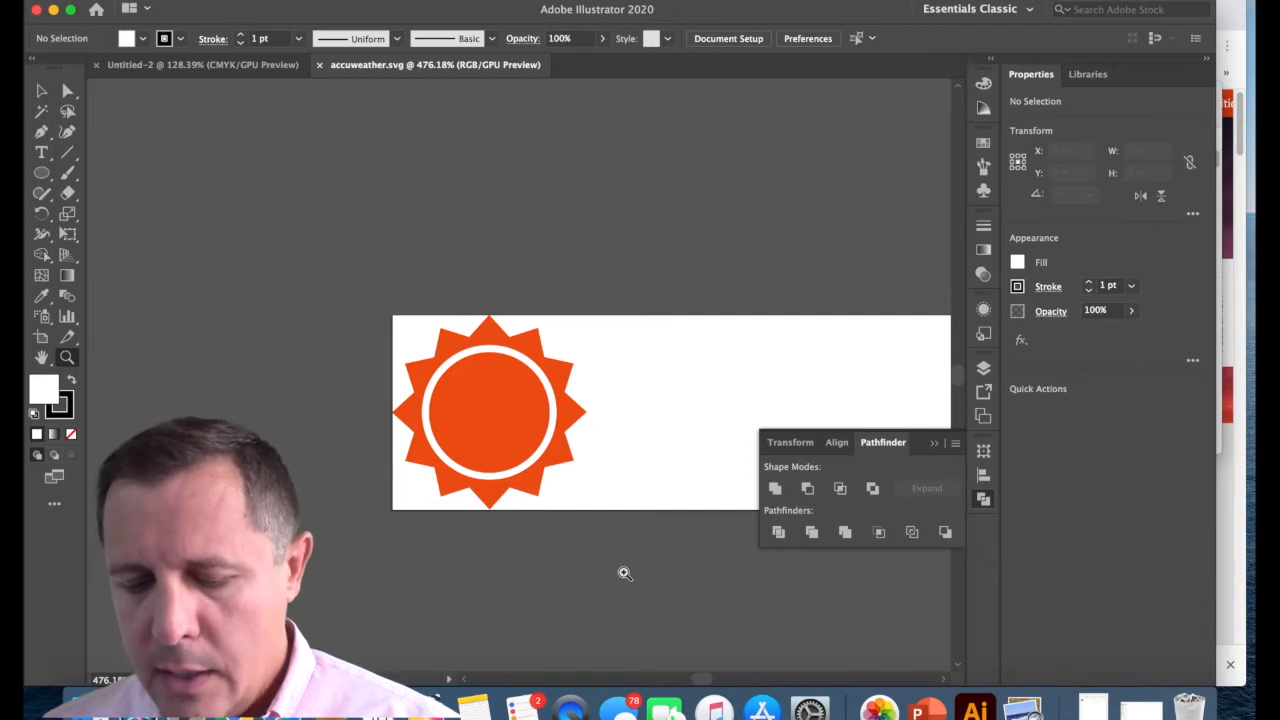
drag(453, 343, 583, 412)
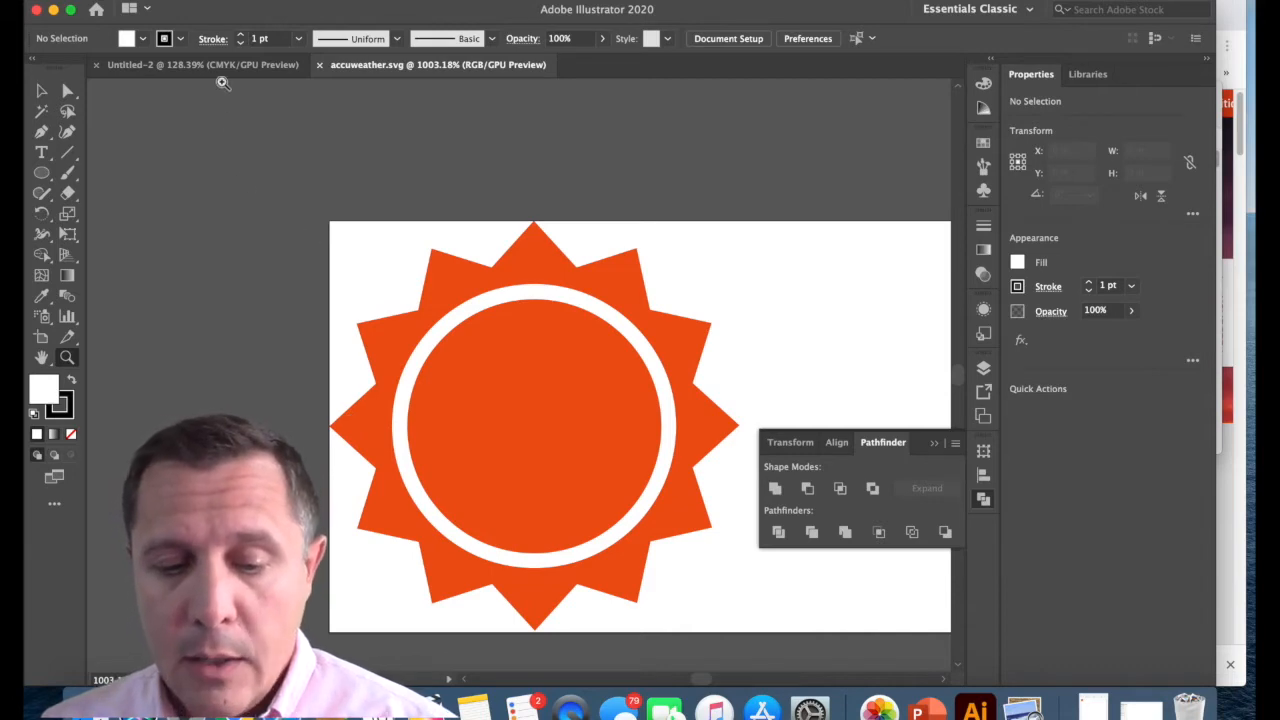
Draw a square about 2.8 in wide on the artboard of the Untitled-2 document
click(222, 65)
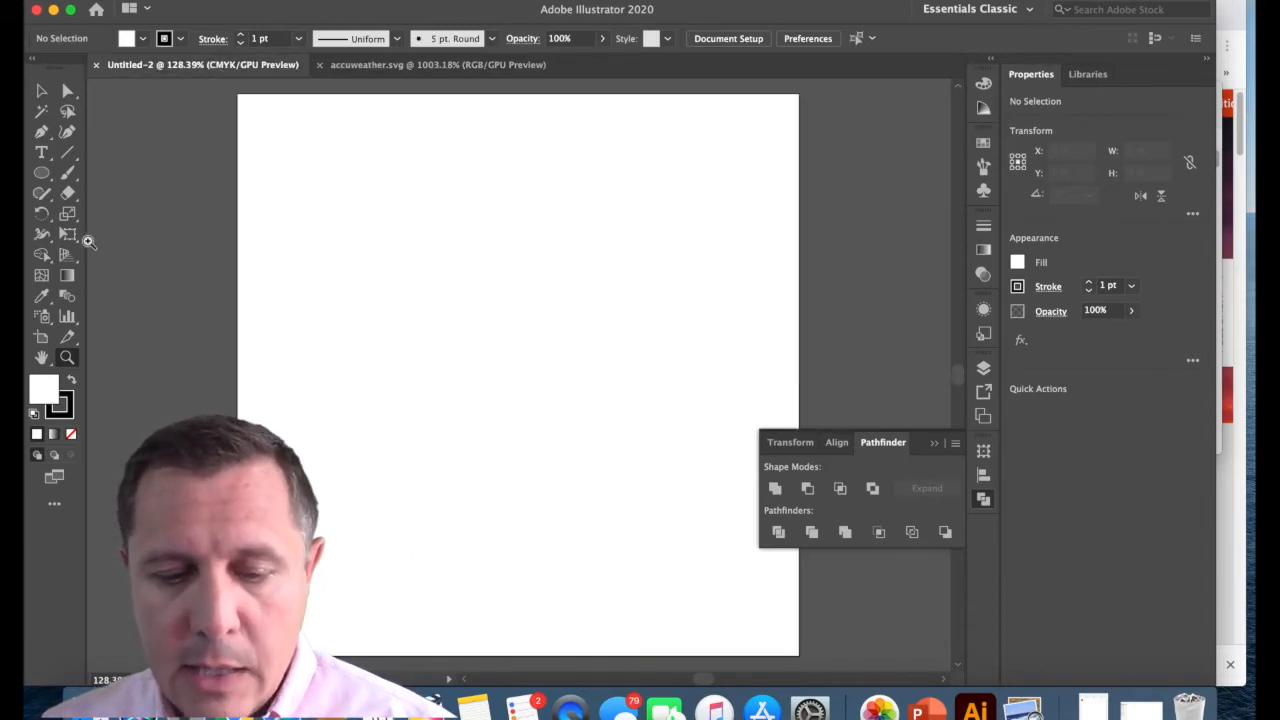
click(43, 176)
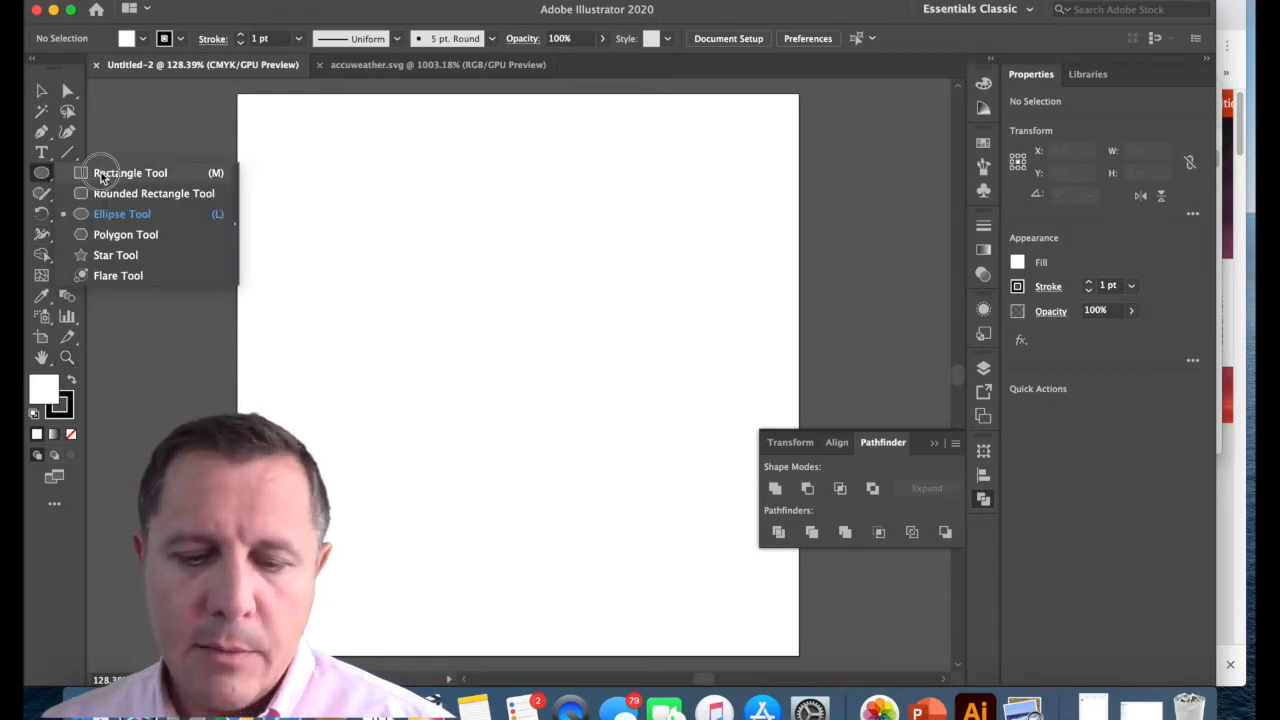
click(101, 175)
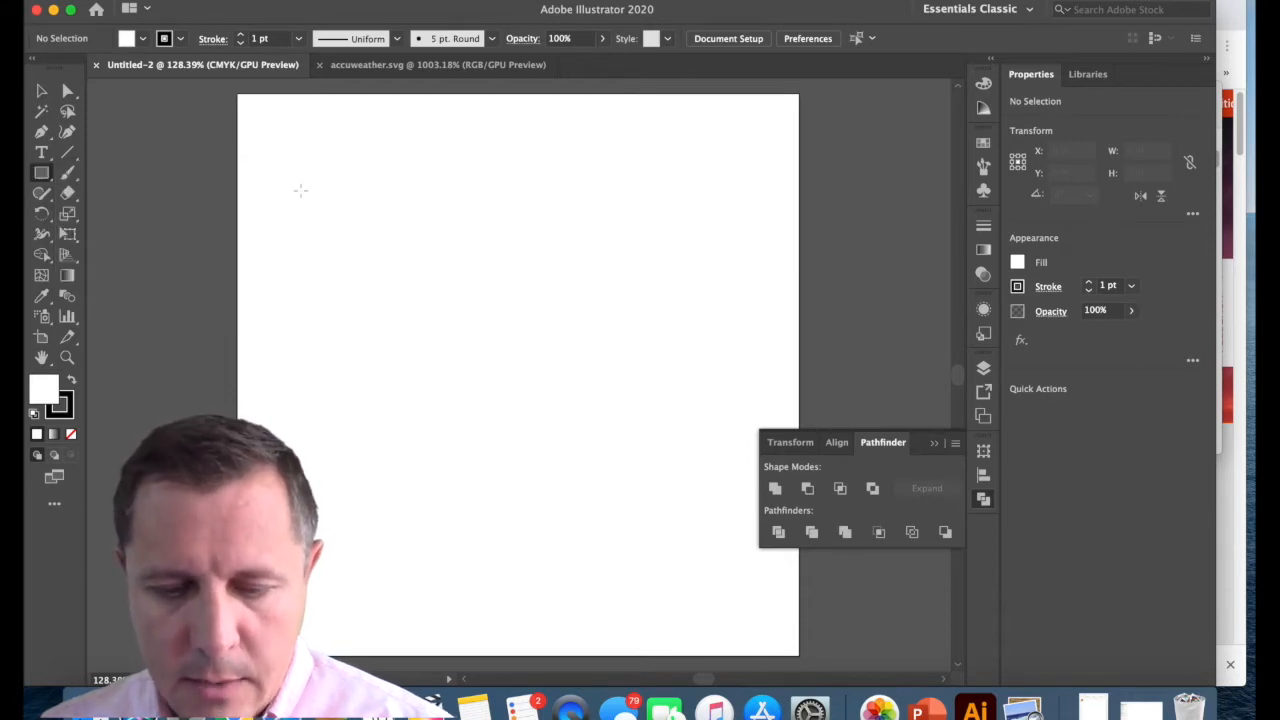
mouse_move(300, 190)
mouse_down()
mouse_move(337, 251)
mouse_move(320, 326)
mouse_move(315, 572)
mouse_move(549, 574)
mouse_move(733, 603)
mouse_move(694, 563)
mouse_up()
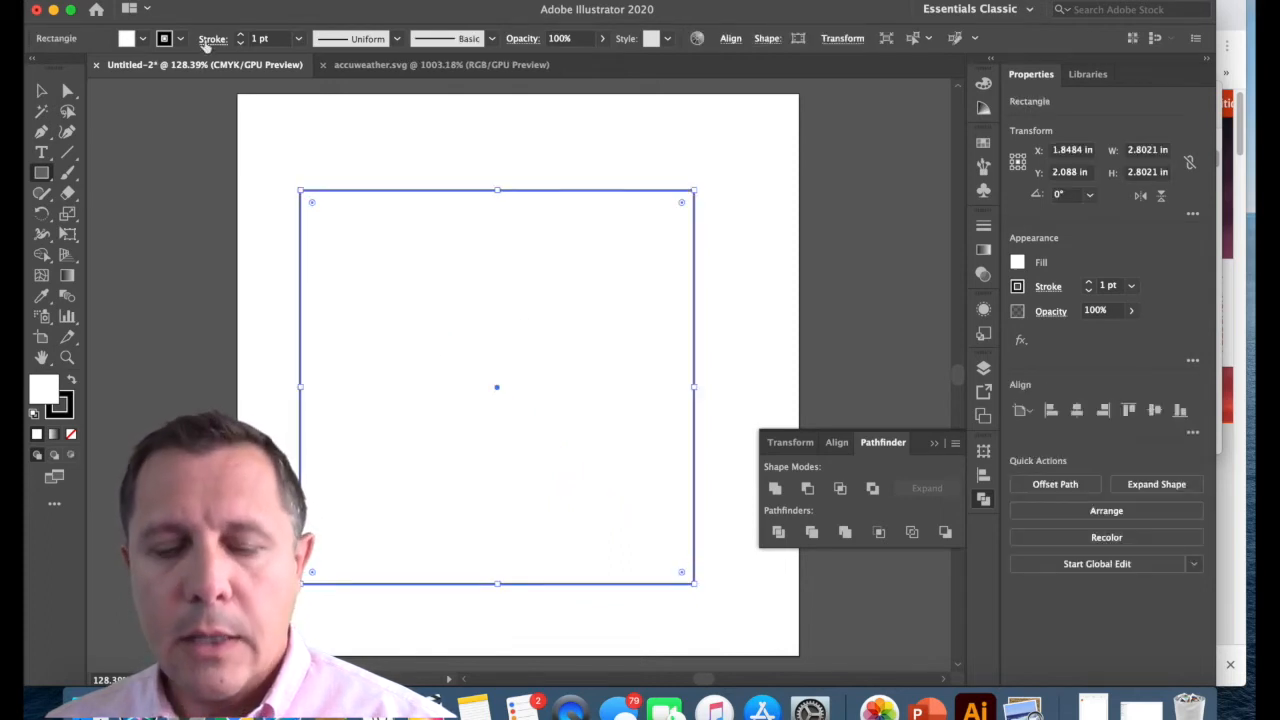
Move the square near the artboard's centre, to about X 2.08 in and Y 2 in
click(42, 91)
drag(431, 298, 467, 286)
drag(577, 316, 576, 315)
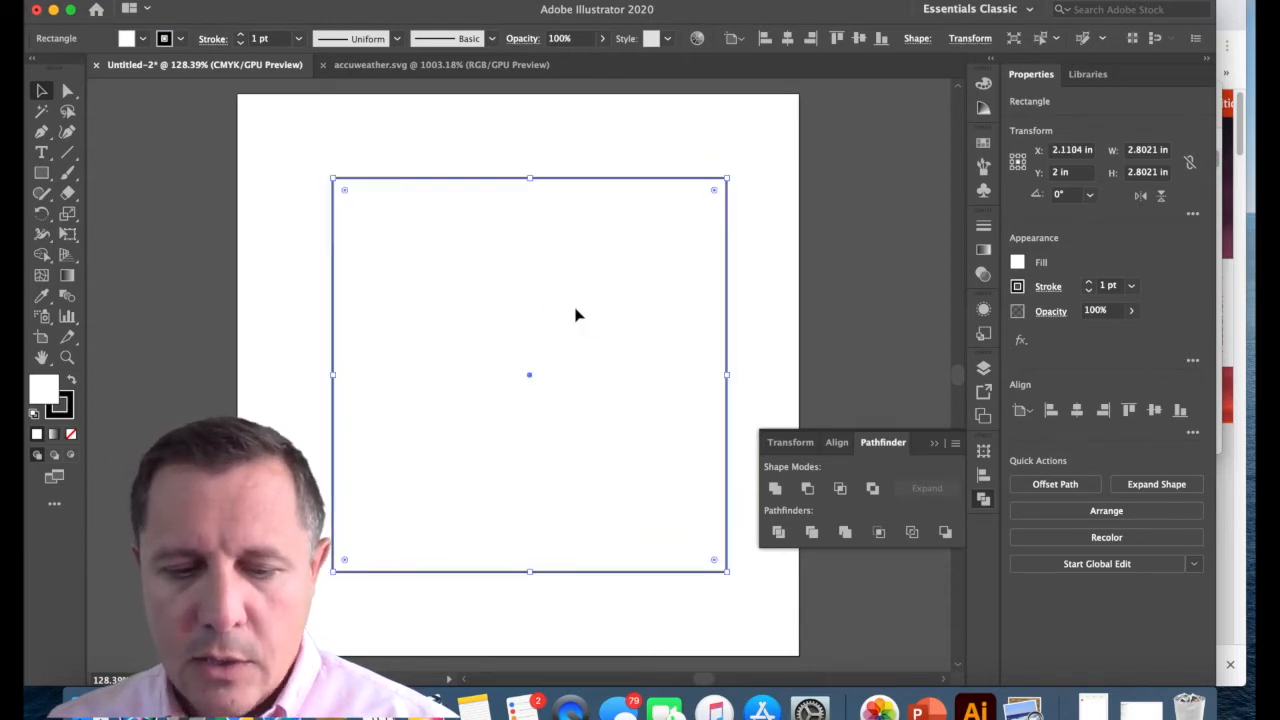
click(47, 197)
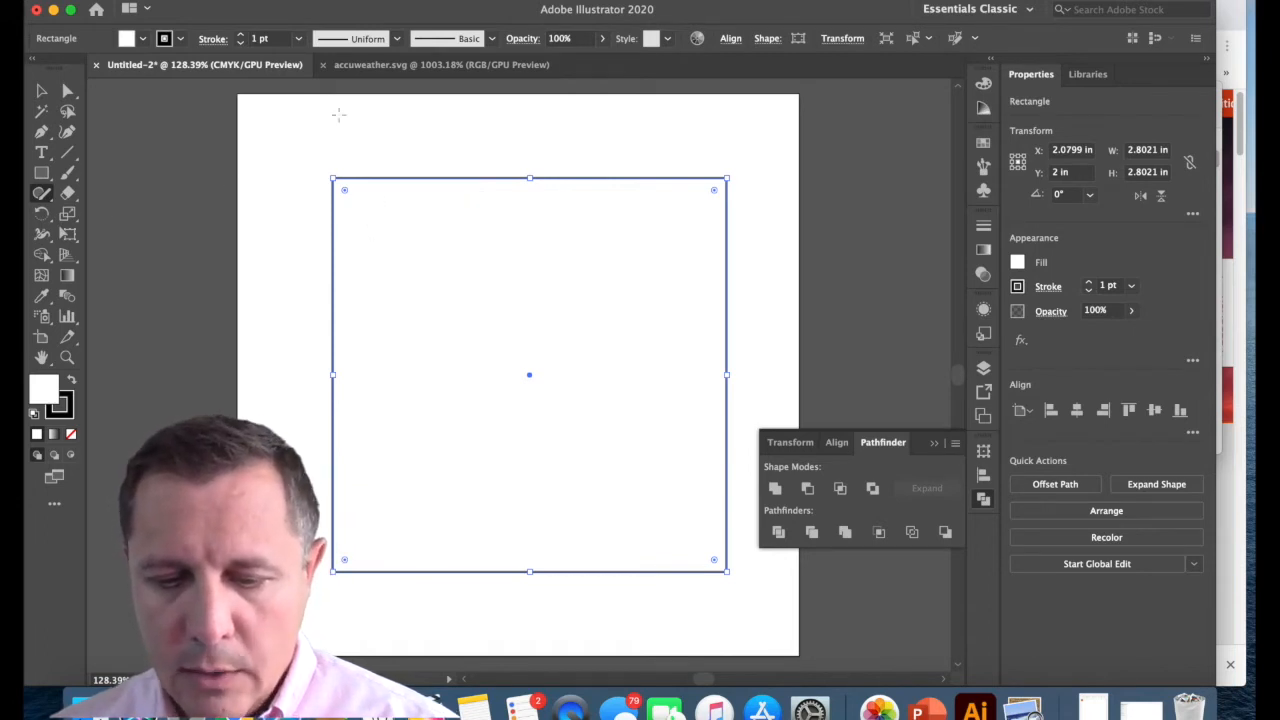
click(466, 66)
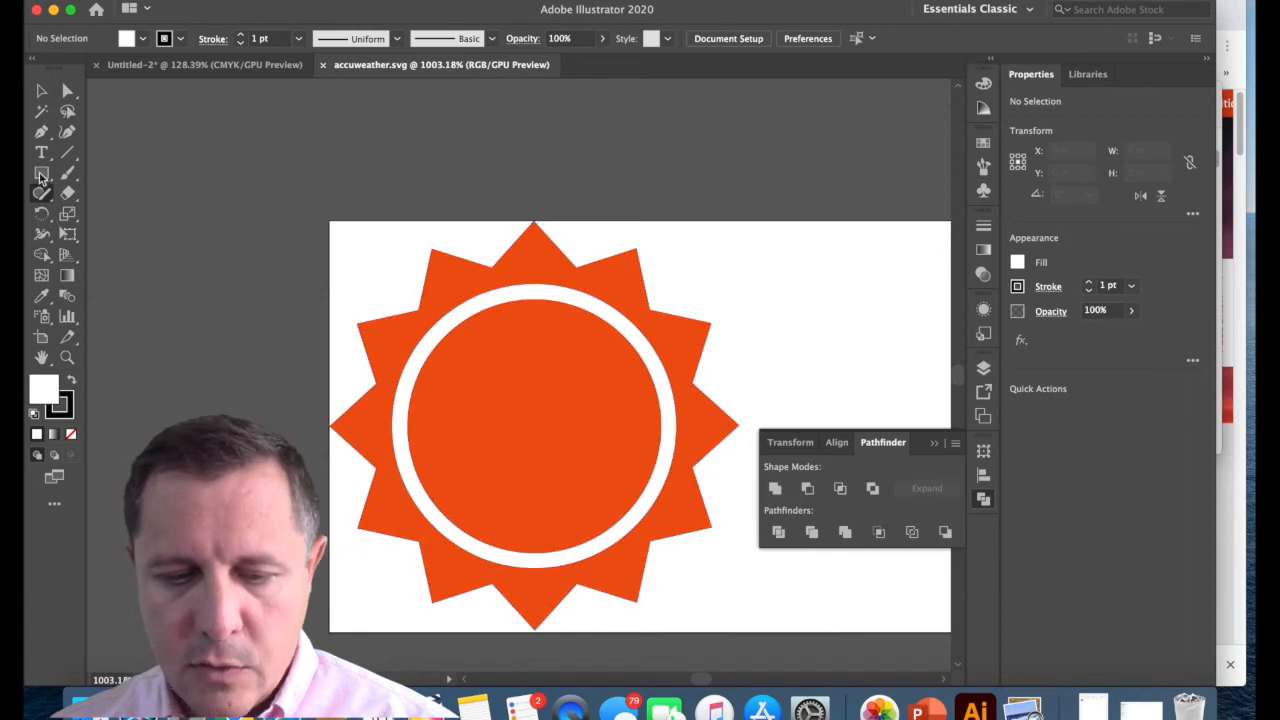
click(36, 200)
click(208, 57)
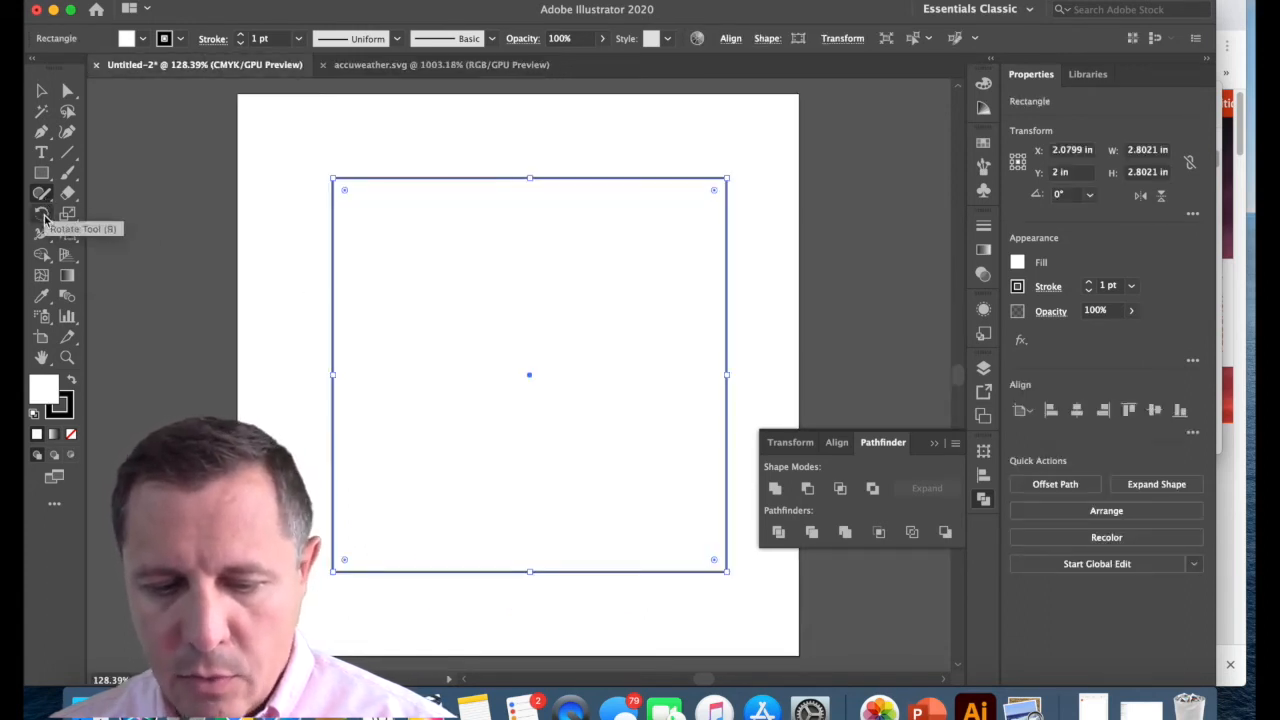
Rotate the square by exactly 45° about its centre so it stands as a diamond
click(44, 218)
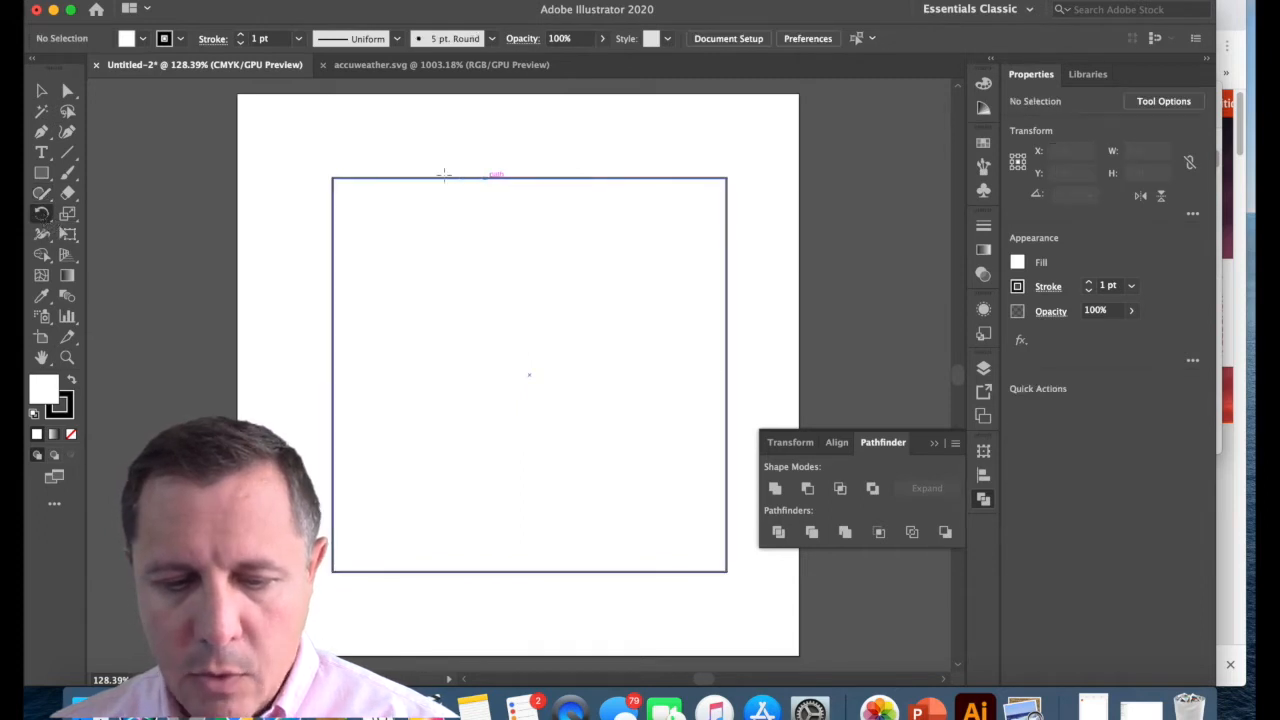
click(44, 90)
click(369, 189)
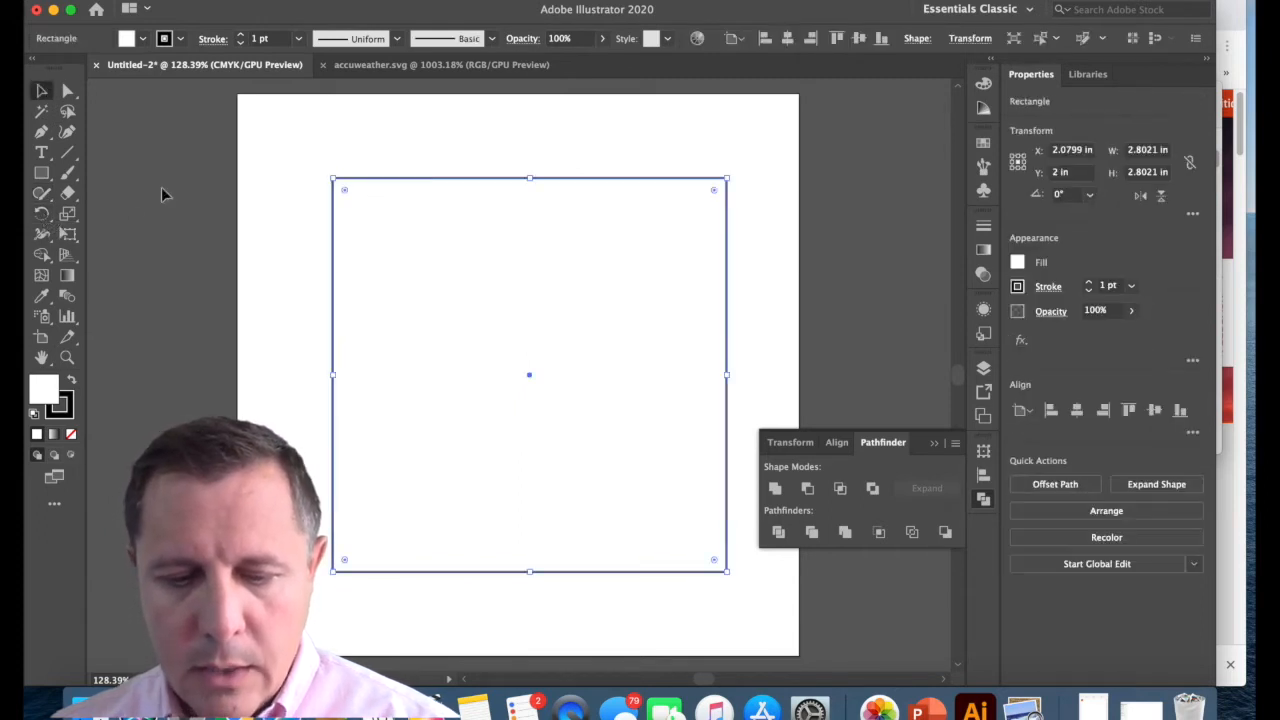
click(42, 216)
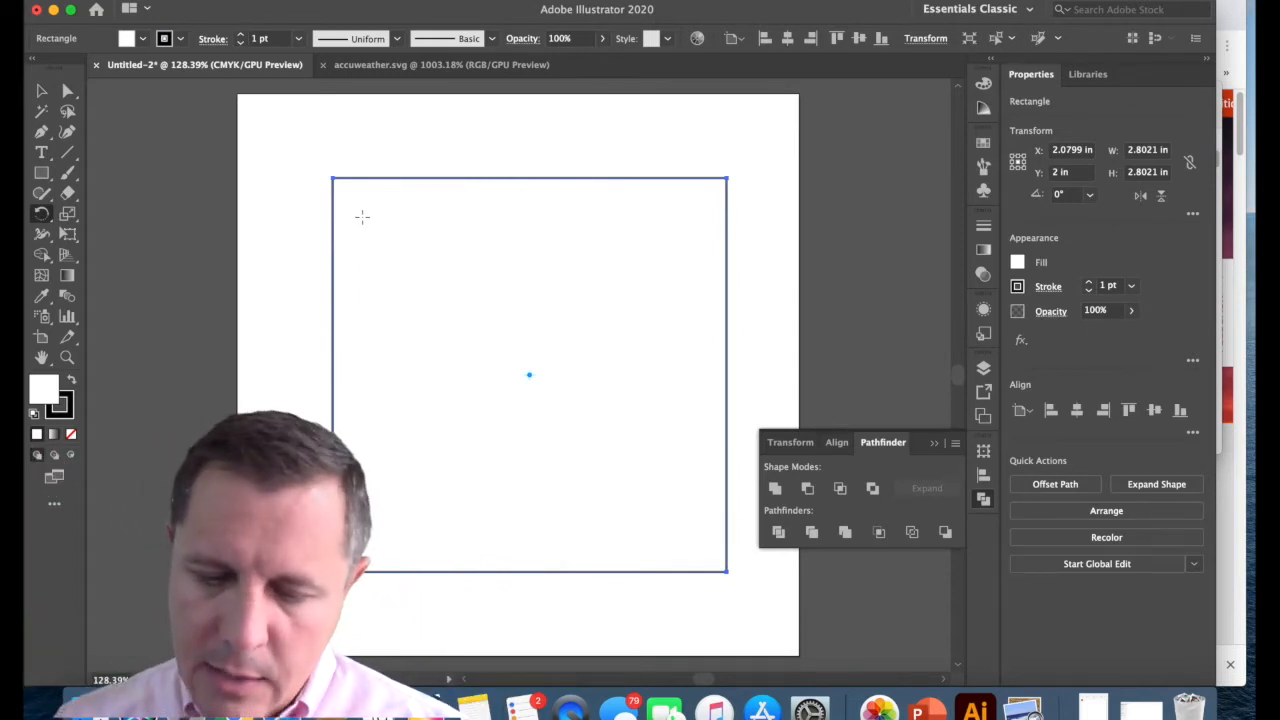
key(Return)
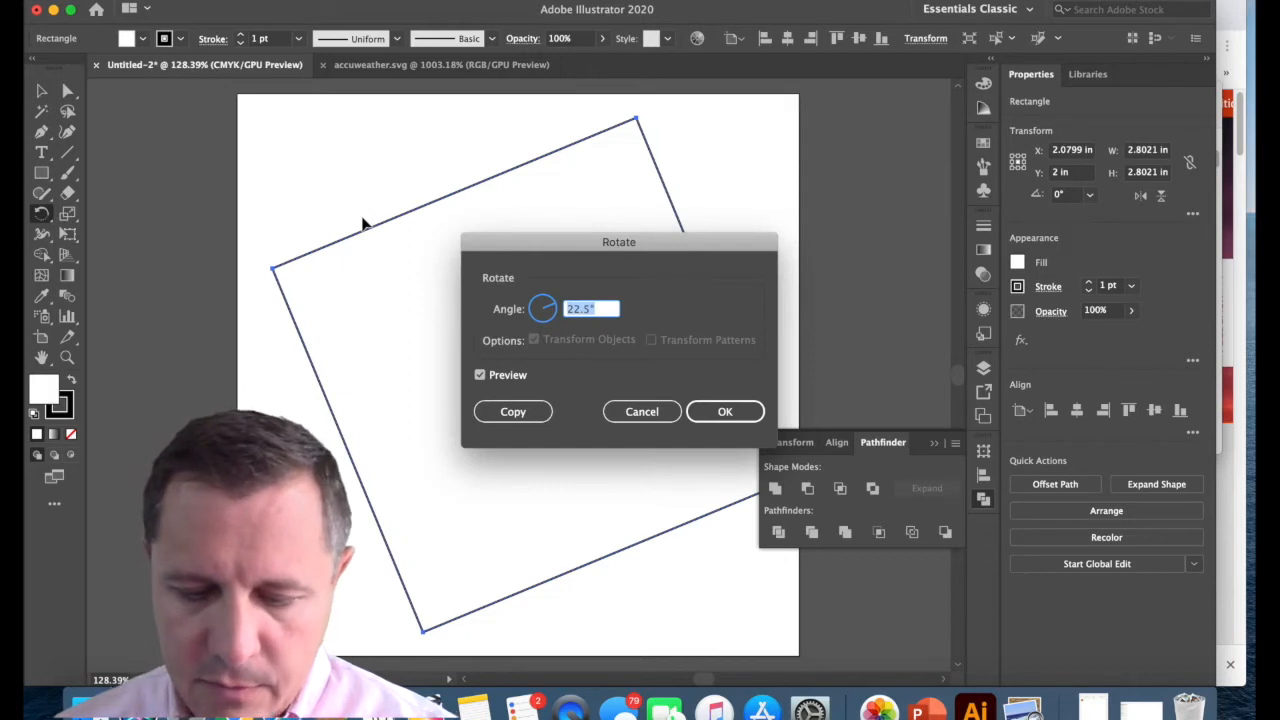
text(45)
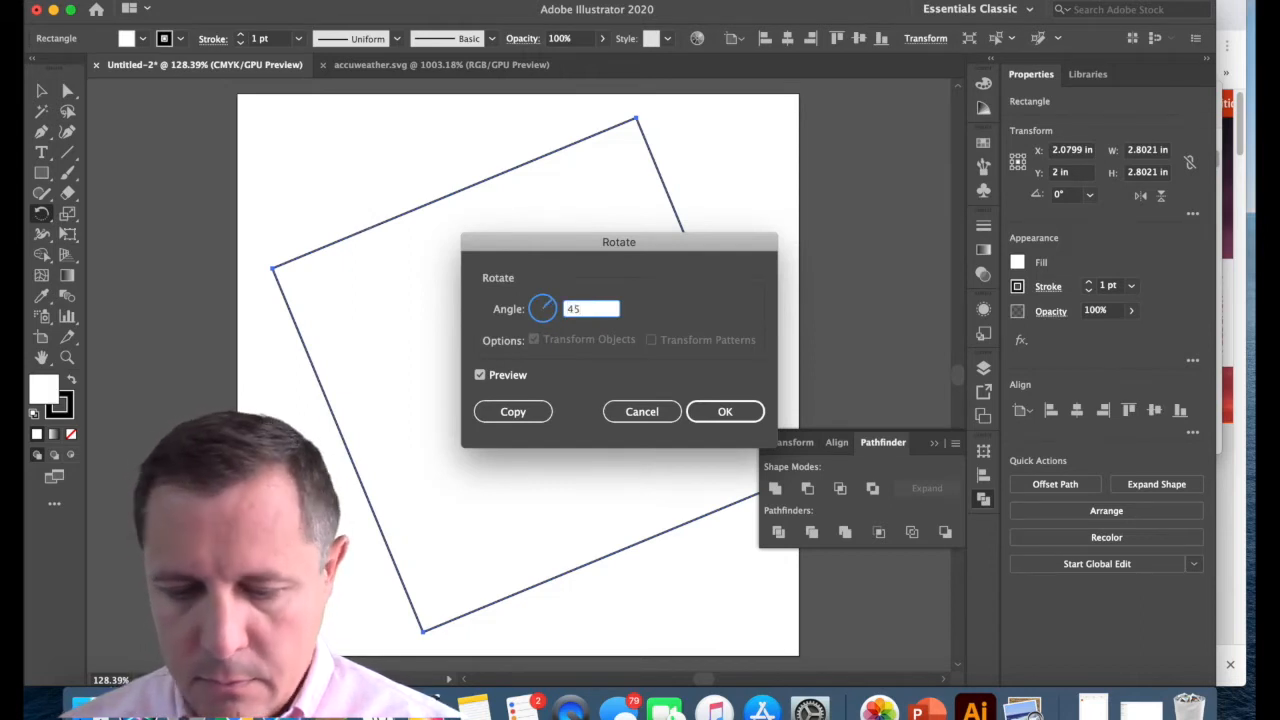
key(Tab)
key(Return)
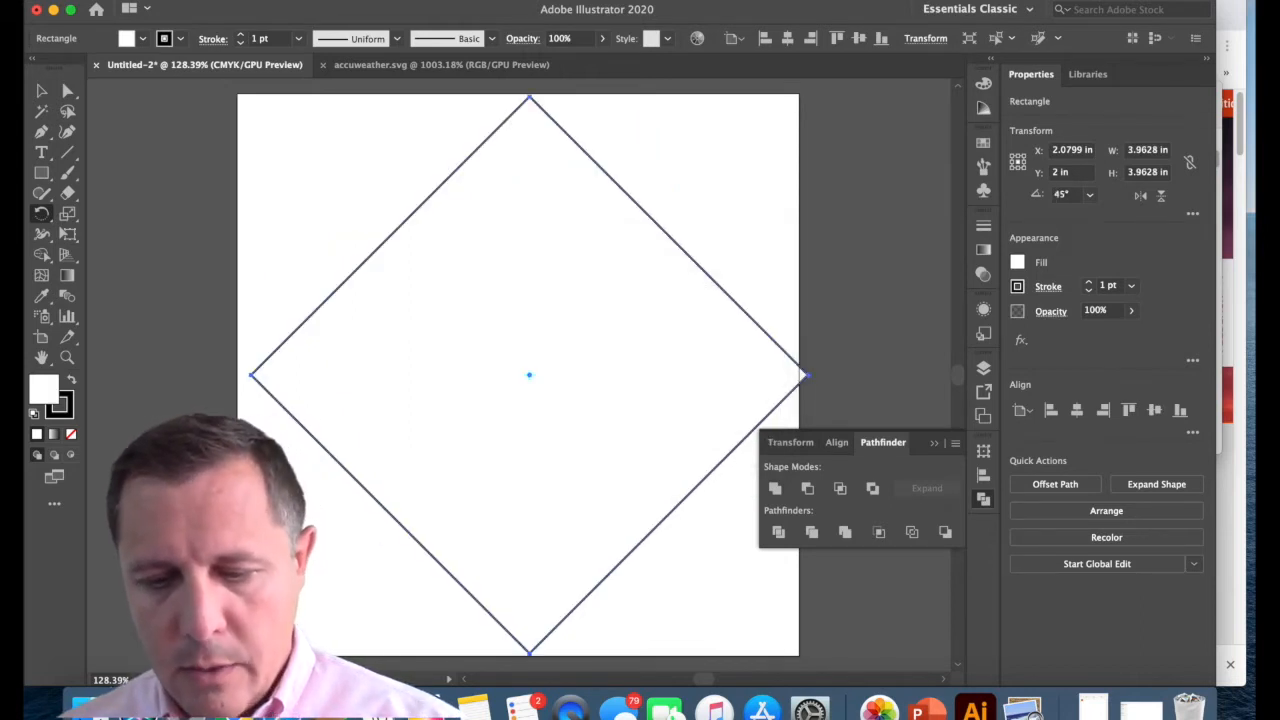
click(44, 91)
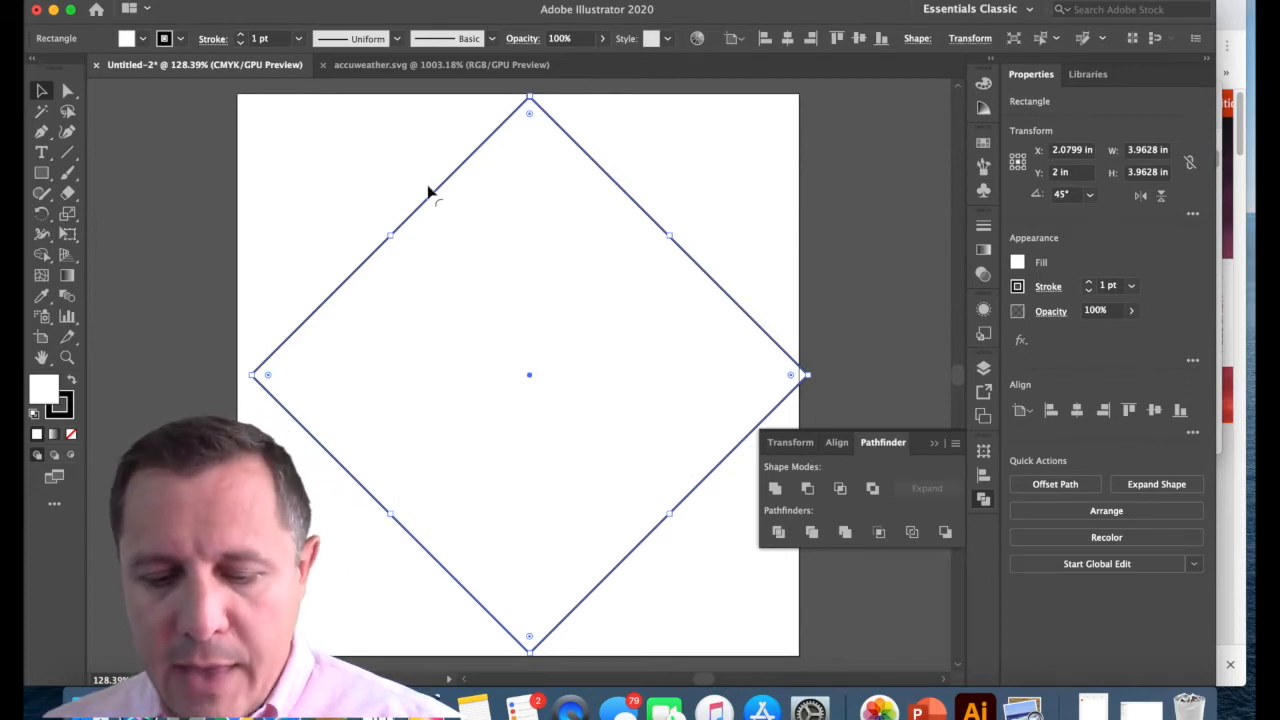
Check the reference sun, then add two copies of the diamond, each rotated a further 30° about the shared centre
click(508, 66)
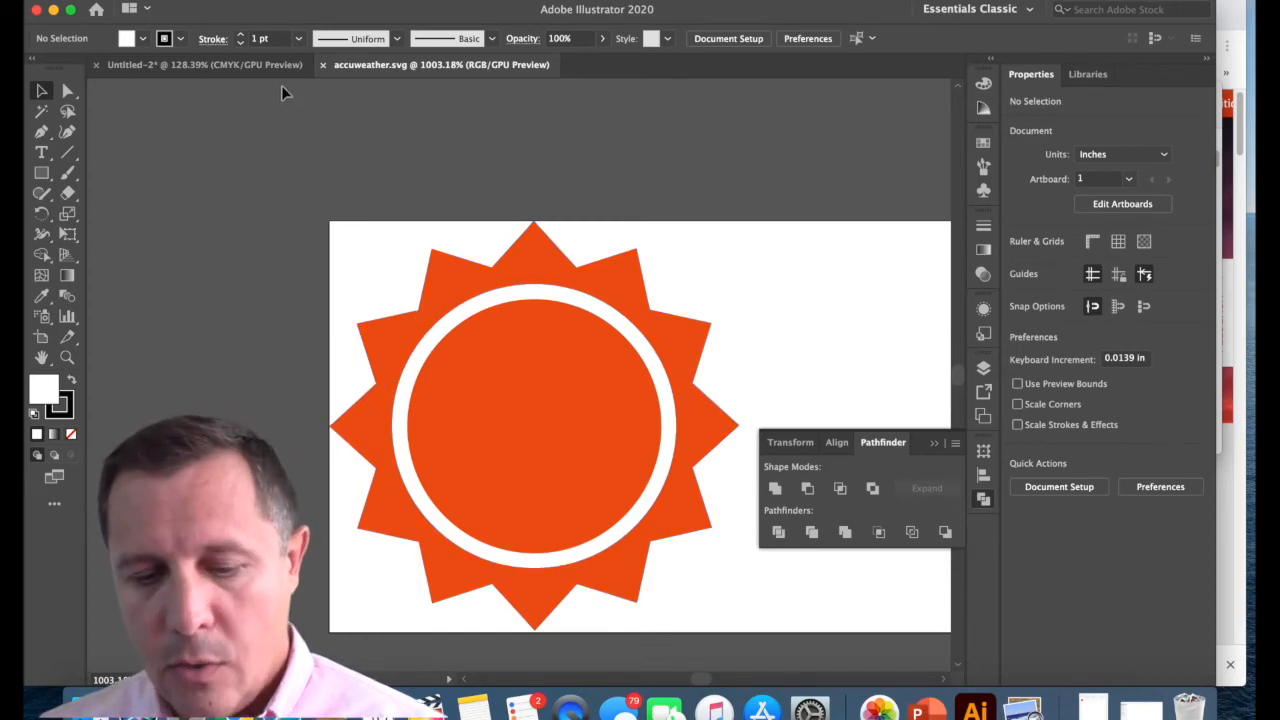
click(257, 64)
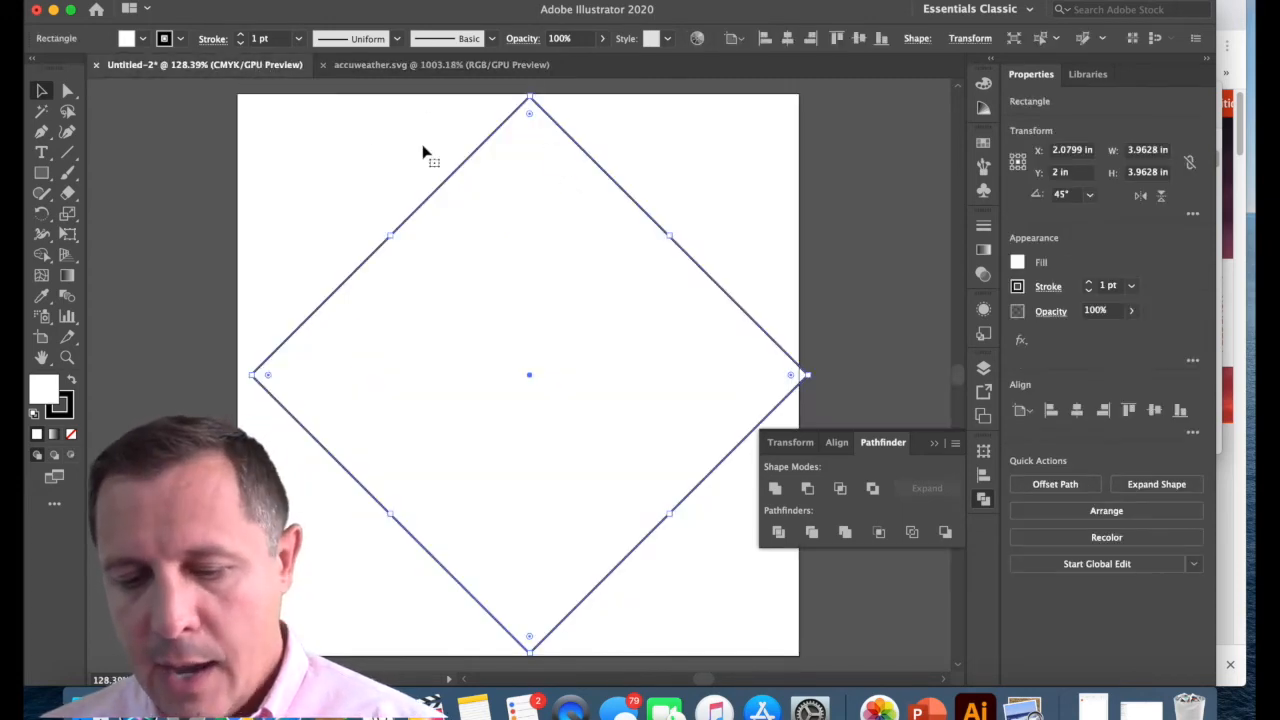
click(41, 215)
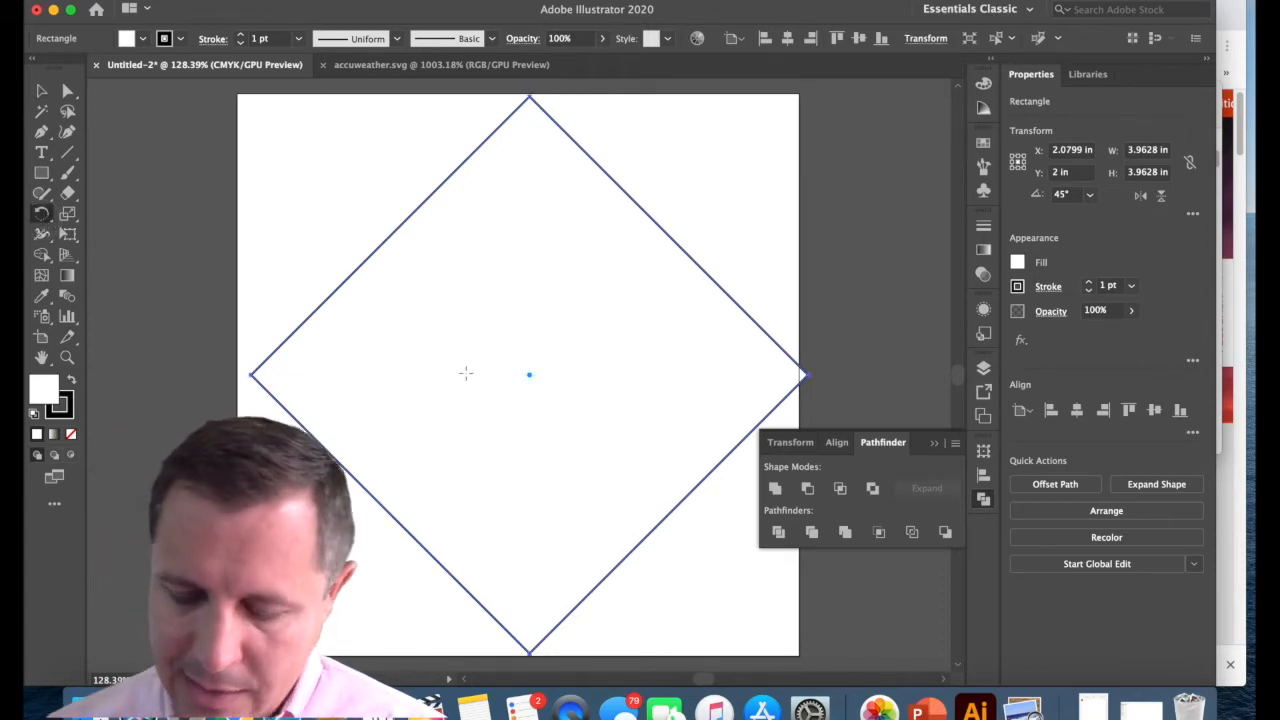
key(Return)
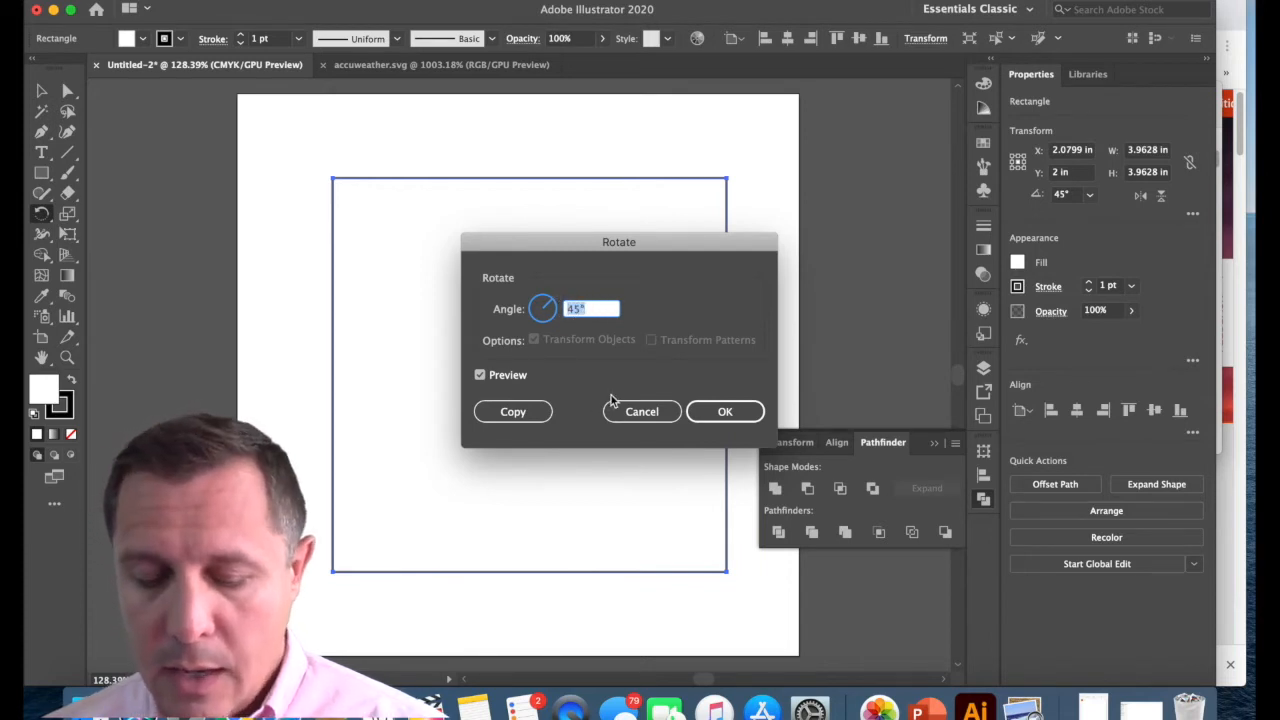
text(30)
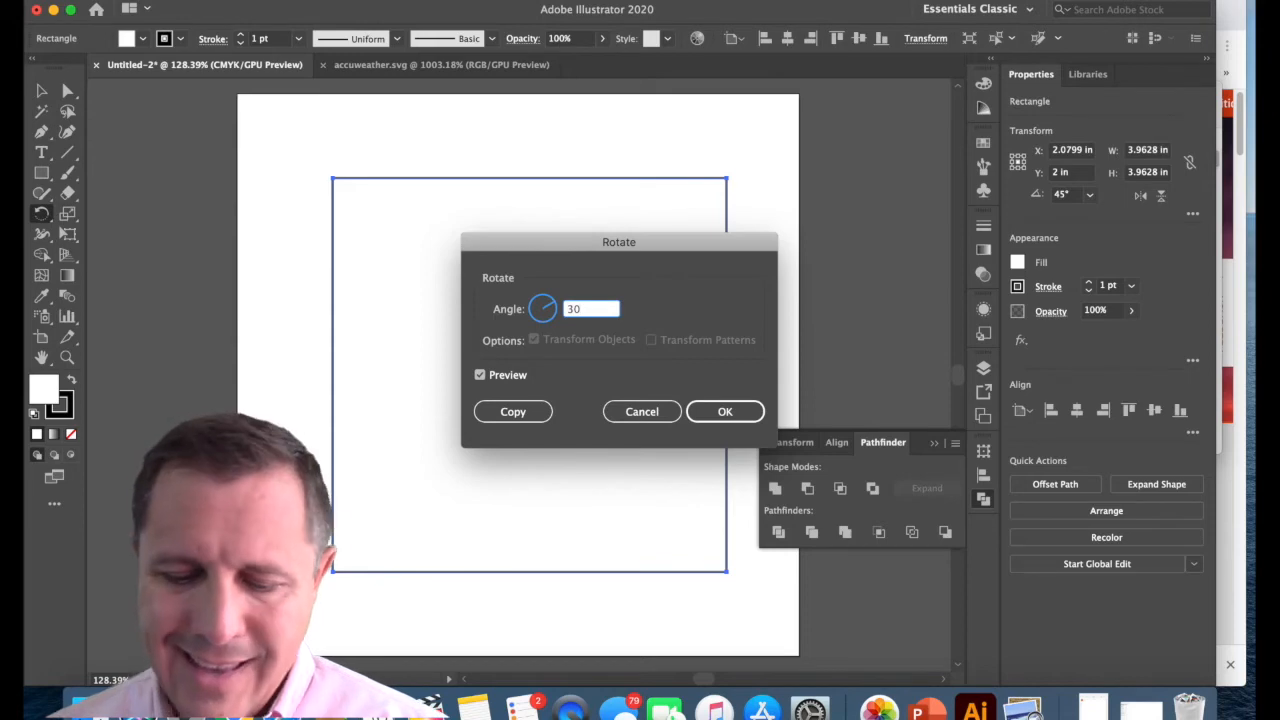
click(508, 411)
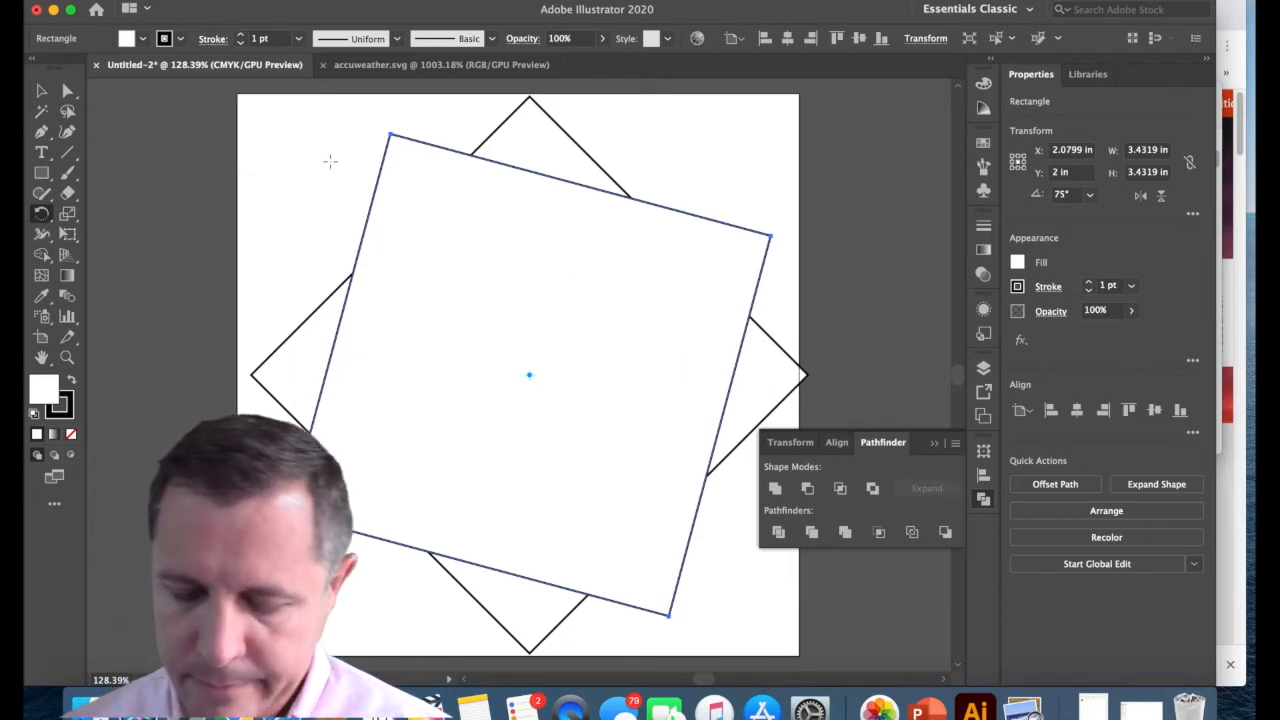
key(Return)
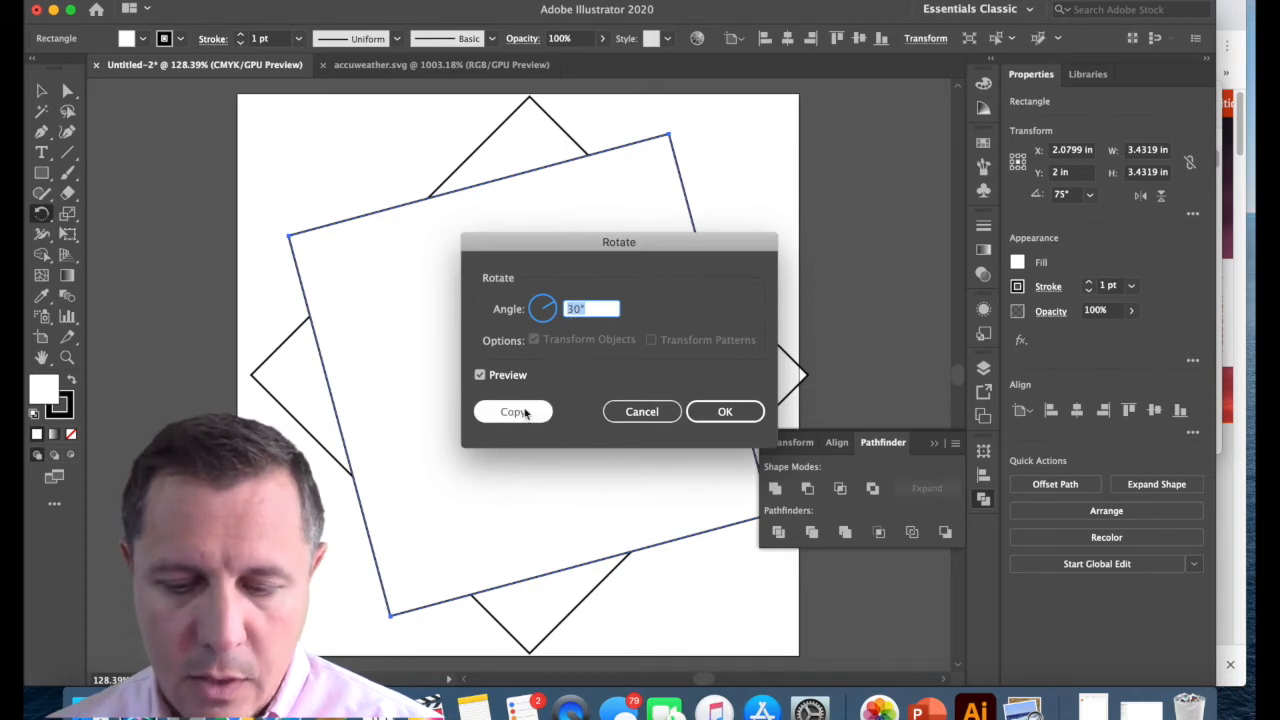
click(524, 413)
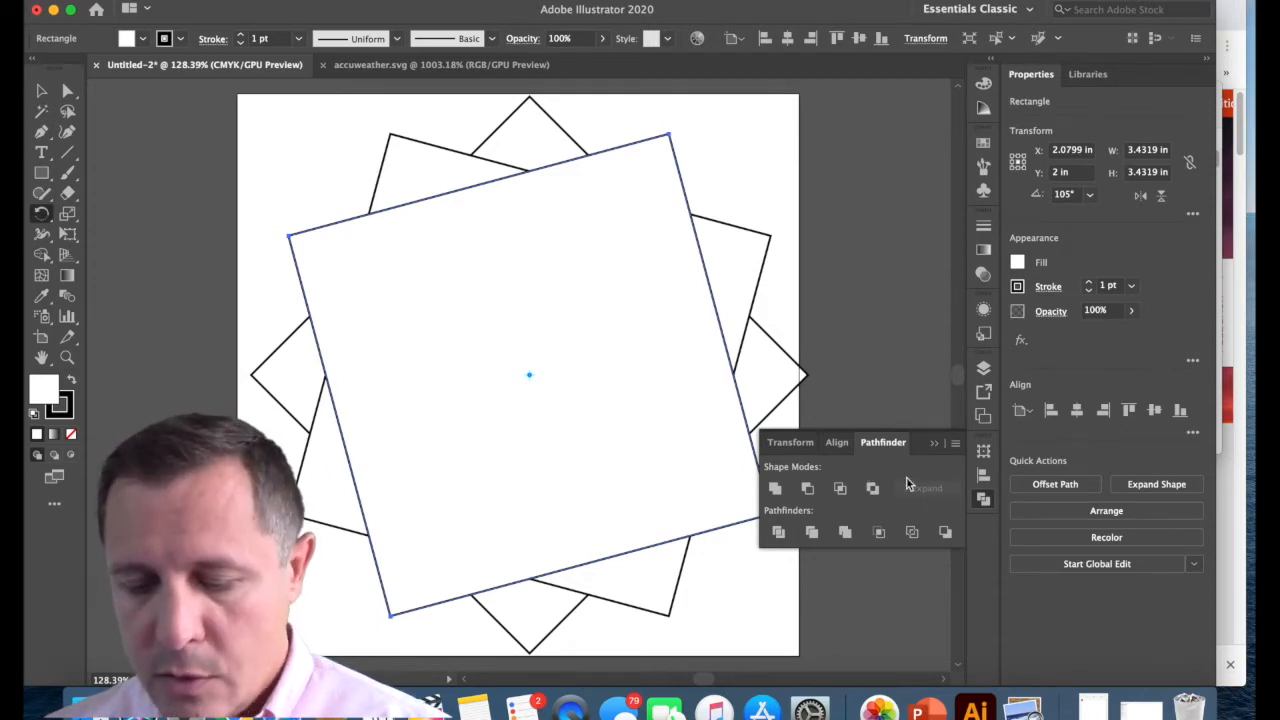
click(932, 445)
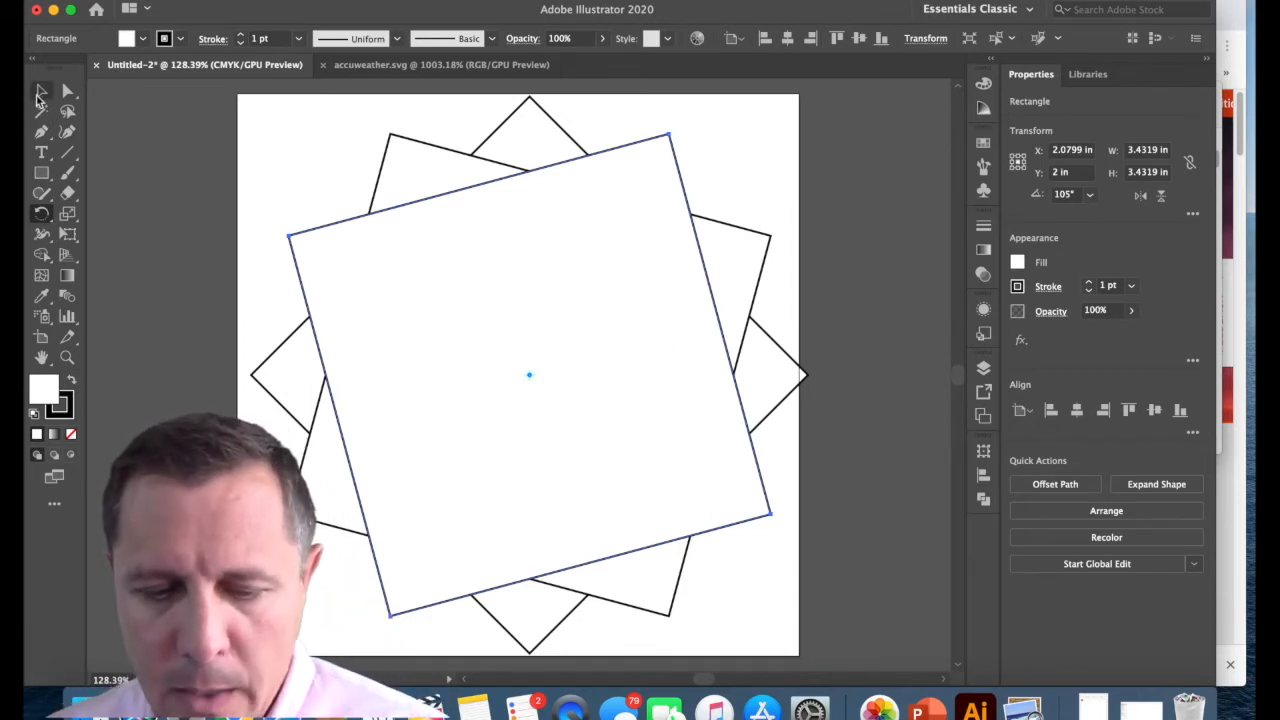
click(41, 93)
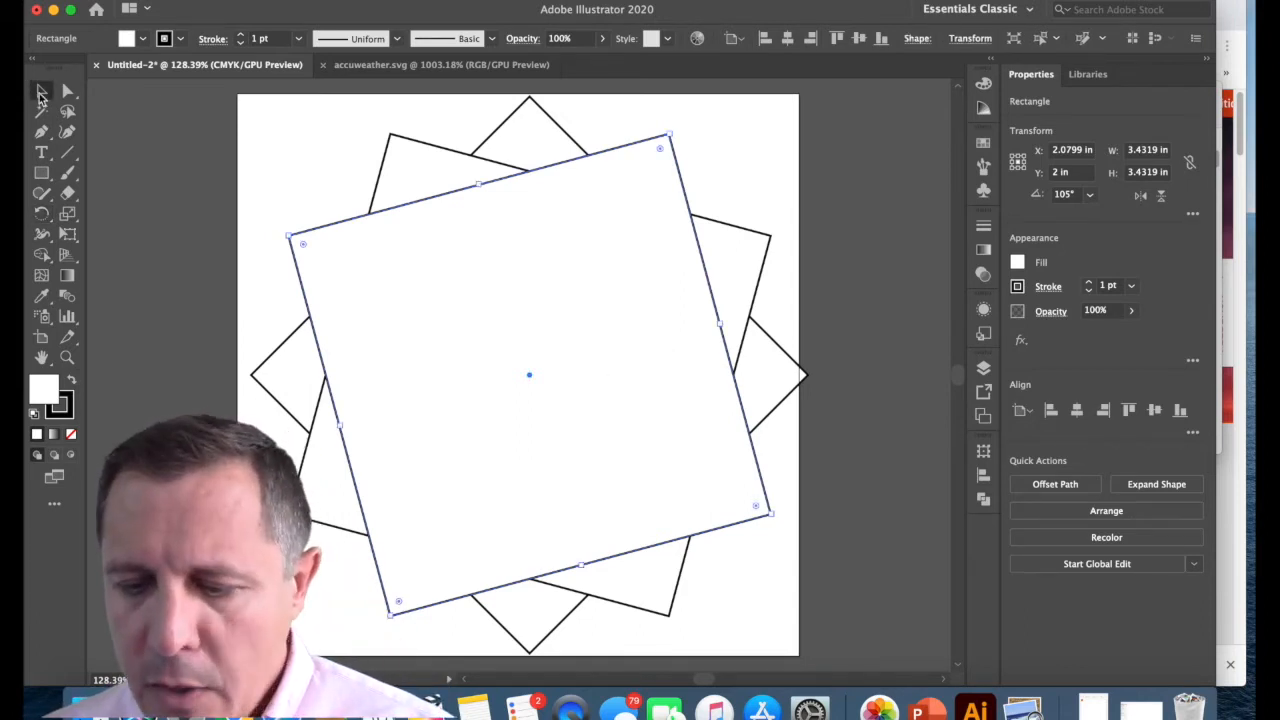
Switch back and forth between the Essentials and Essentials Classic workspaces to compare their panels
click(975, 9)
click(996, 38)
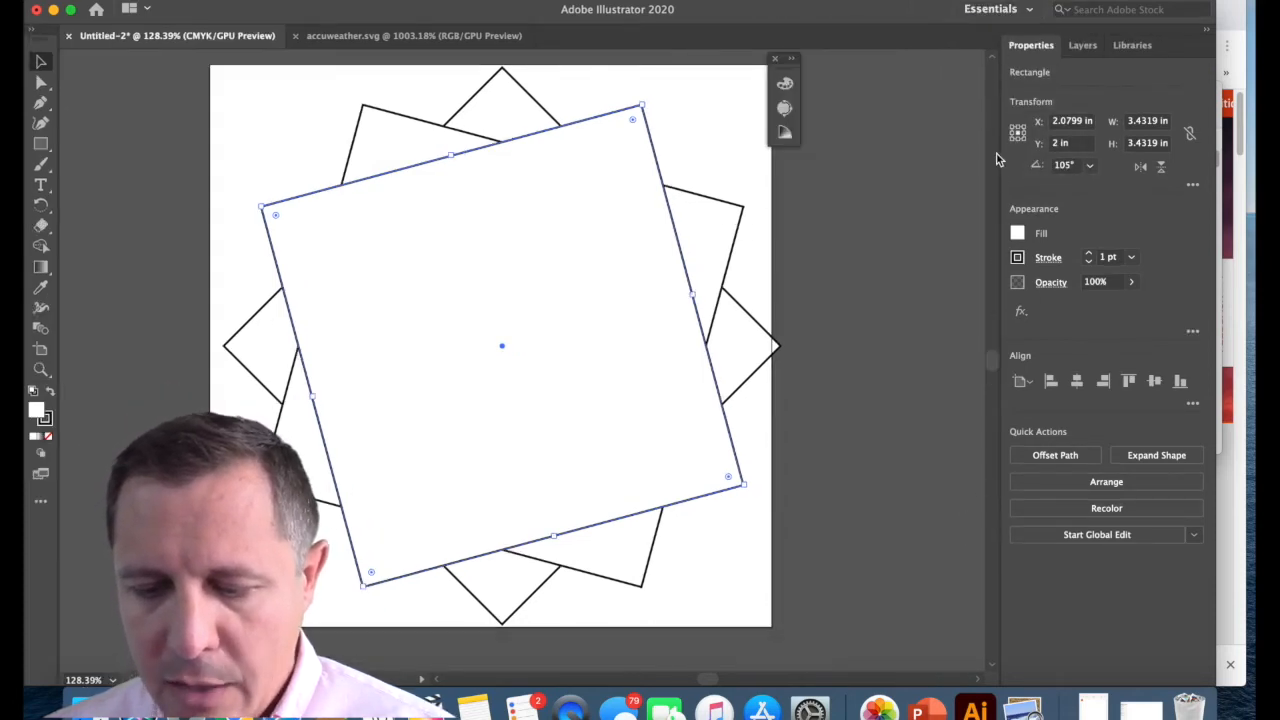
click(1000, 9)
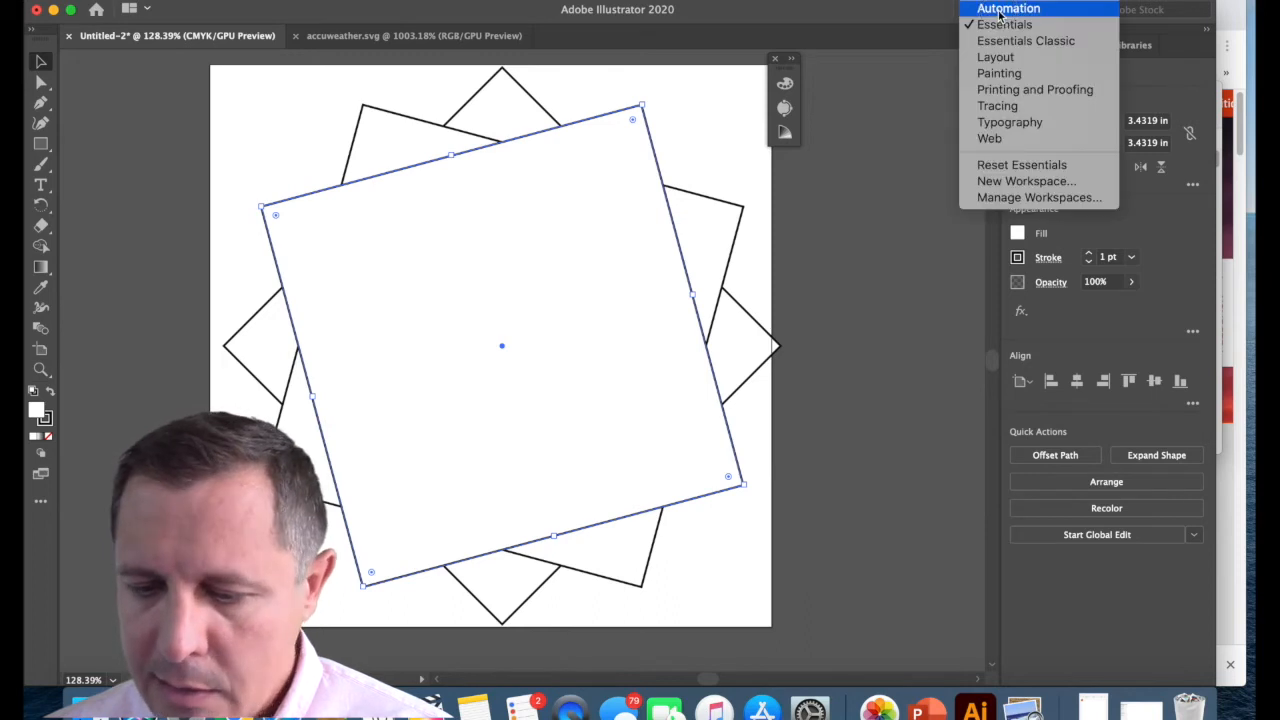
click(1014, 44)
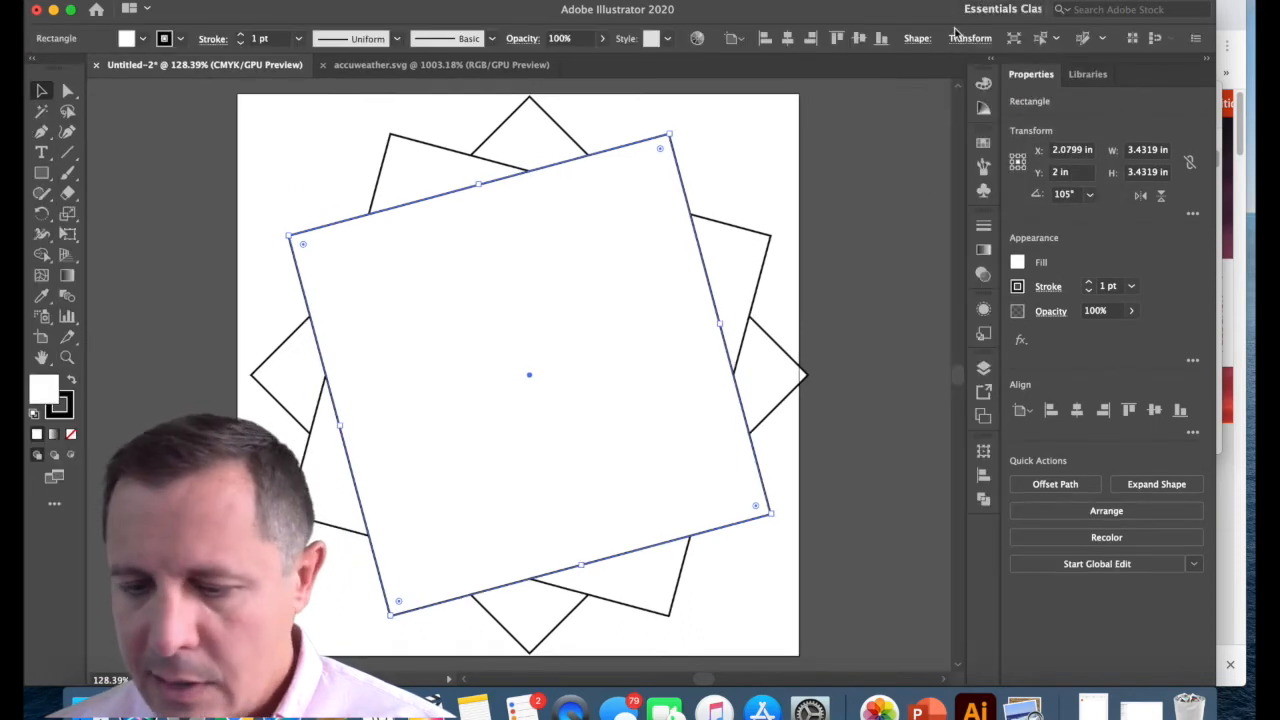
click(996, 10)
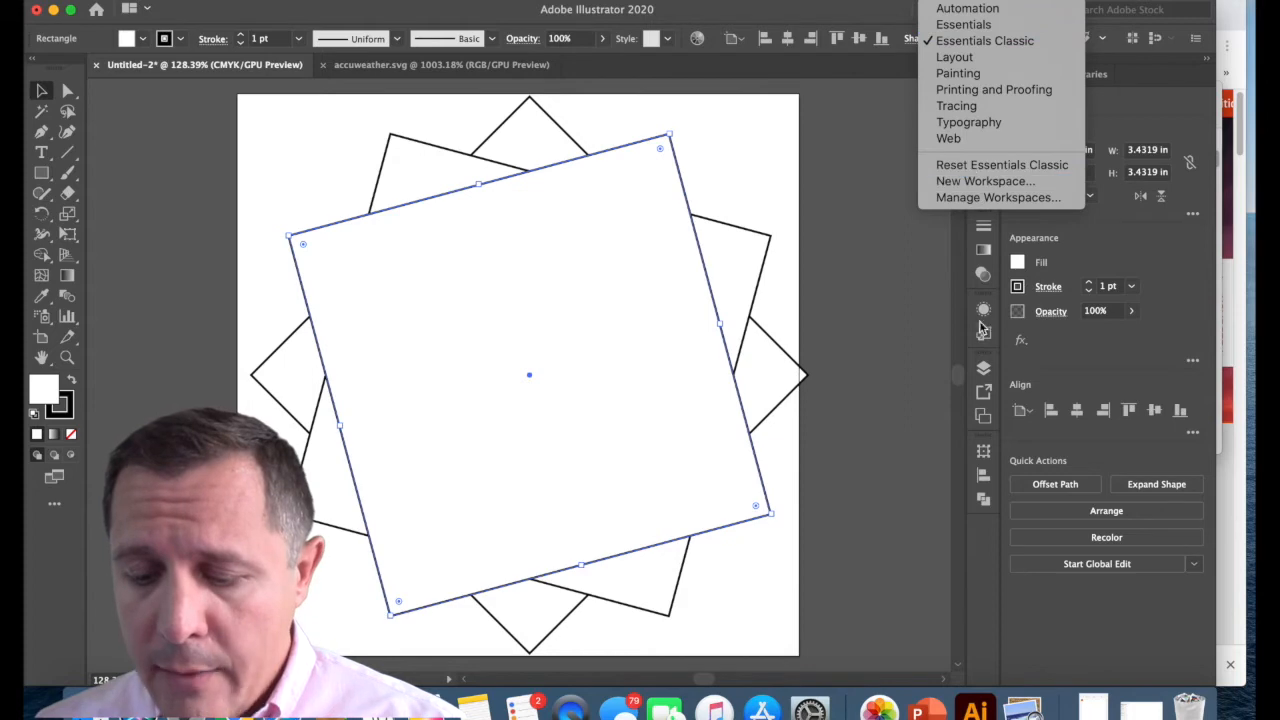
click(938, 511)
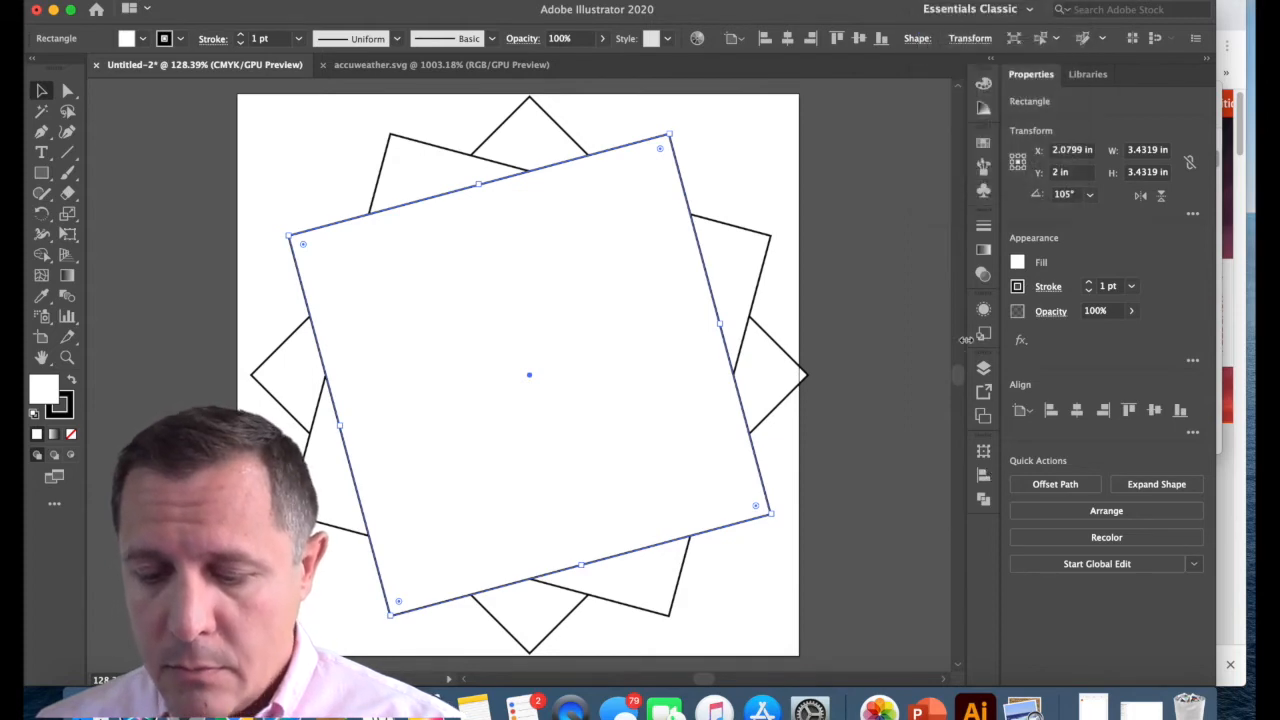
click(963, 40)
click(962, 24)
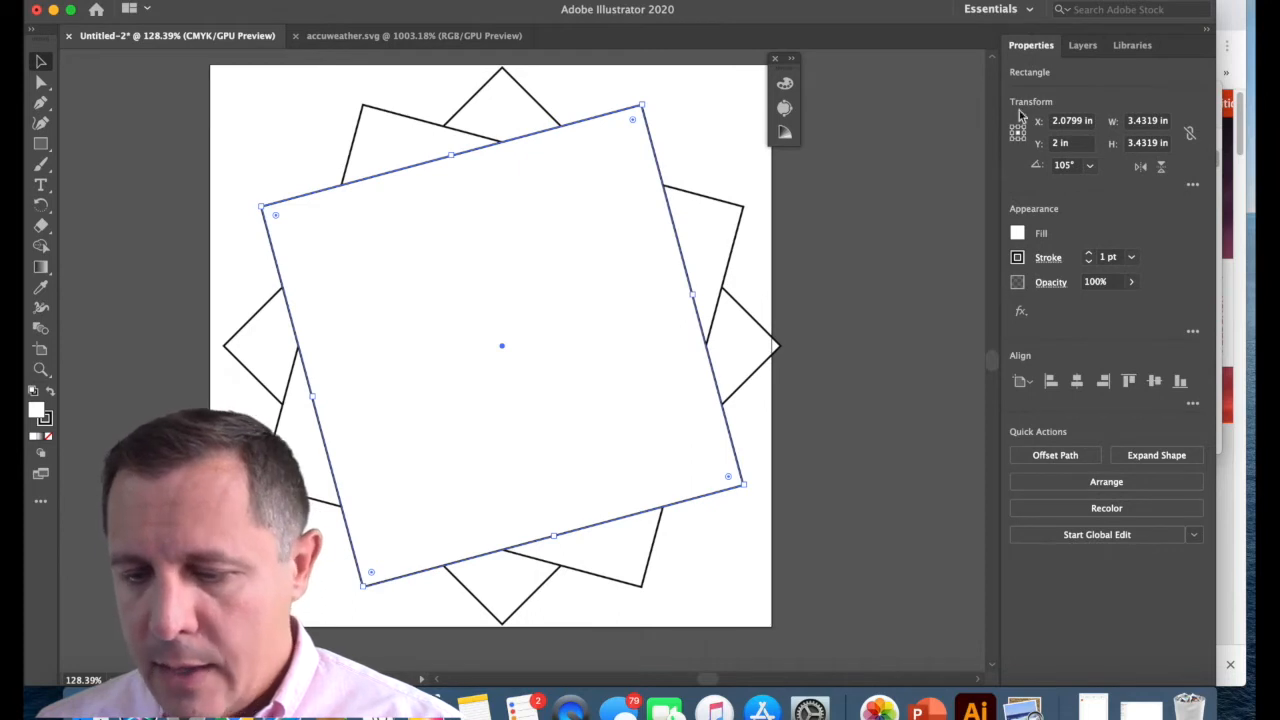
Switch to the Web workspace and dock the Pathfinder panel group with the collapsed panels beside Properties
click(977, 17)
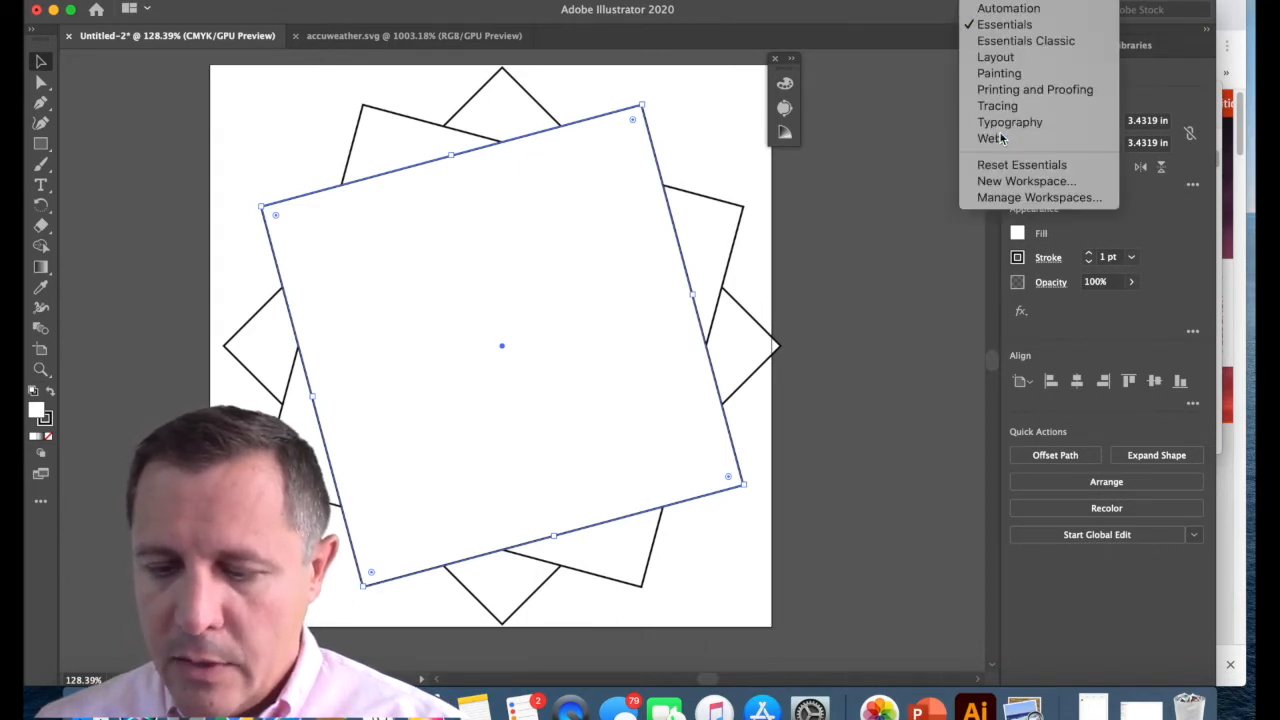
key(Escape)
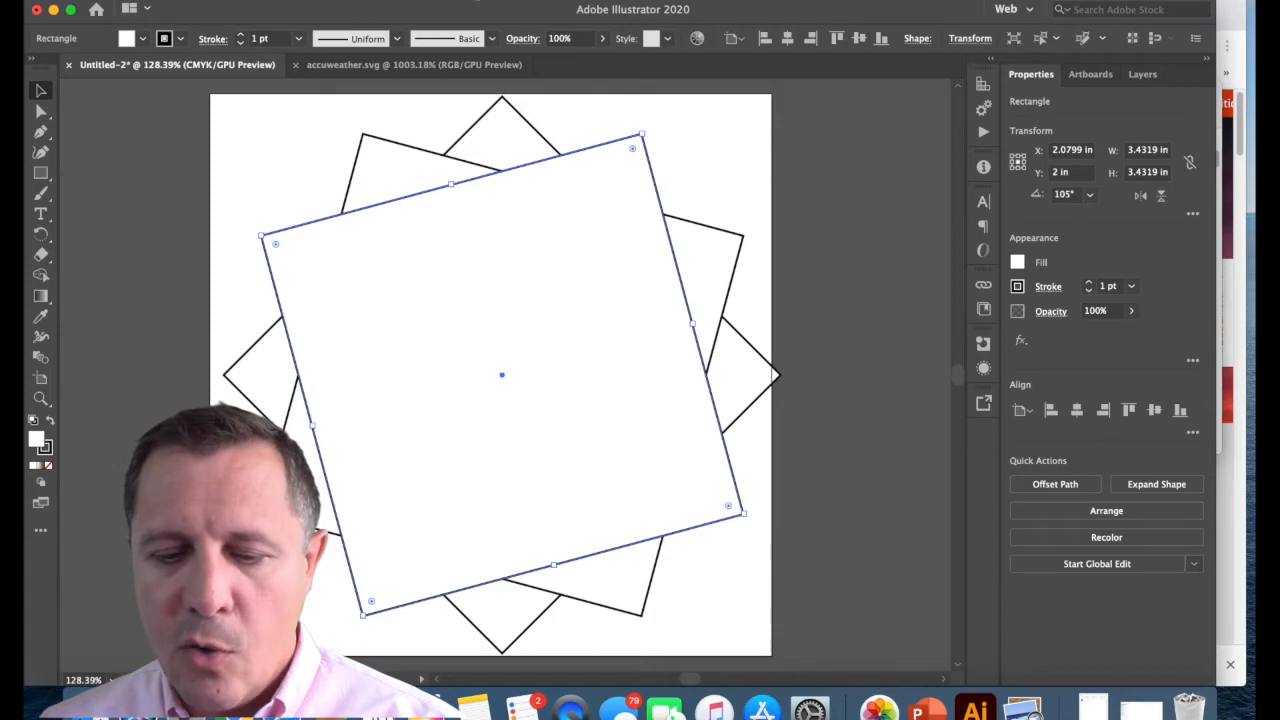
click(476, 0)
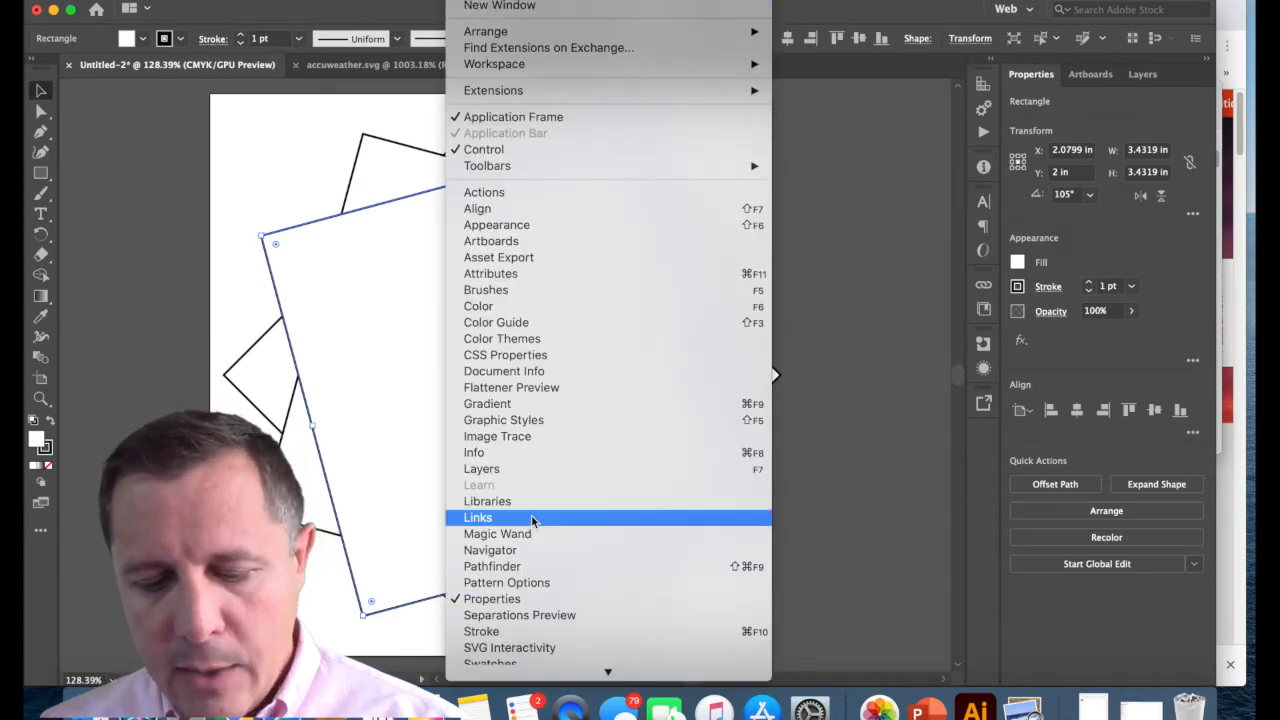
click(524, 568)
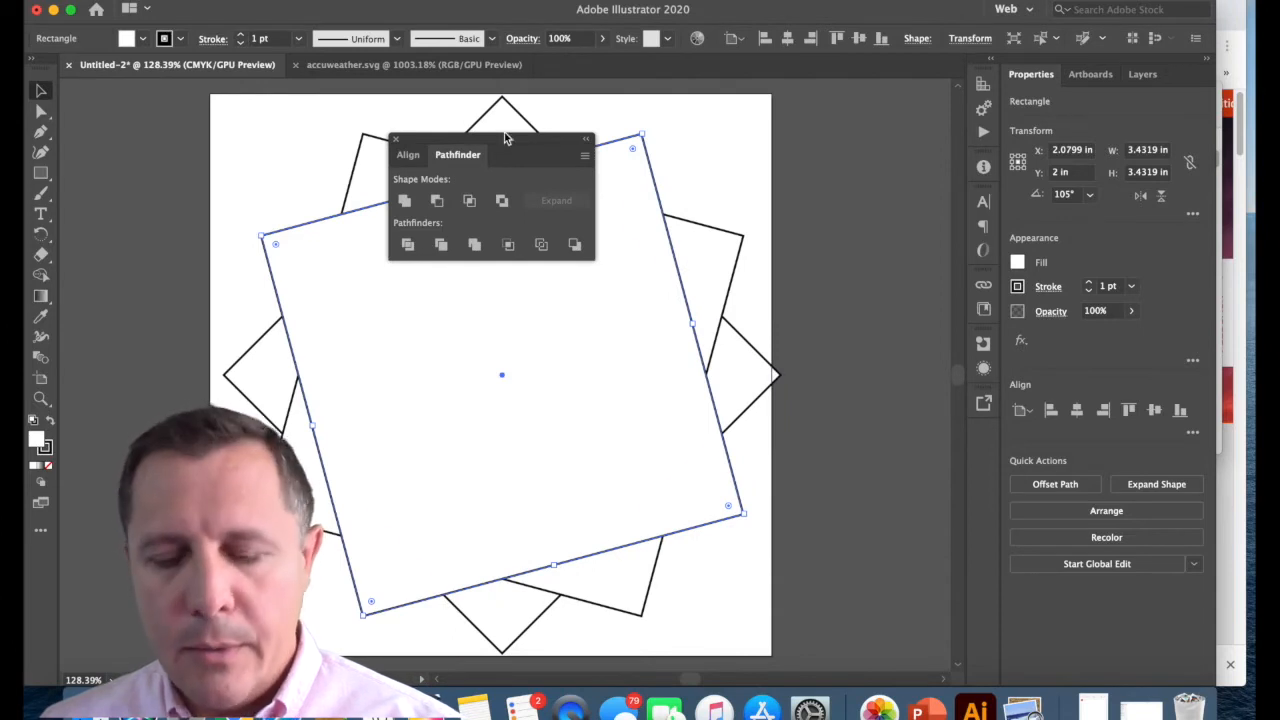
drag(486, 153, 980, 457)
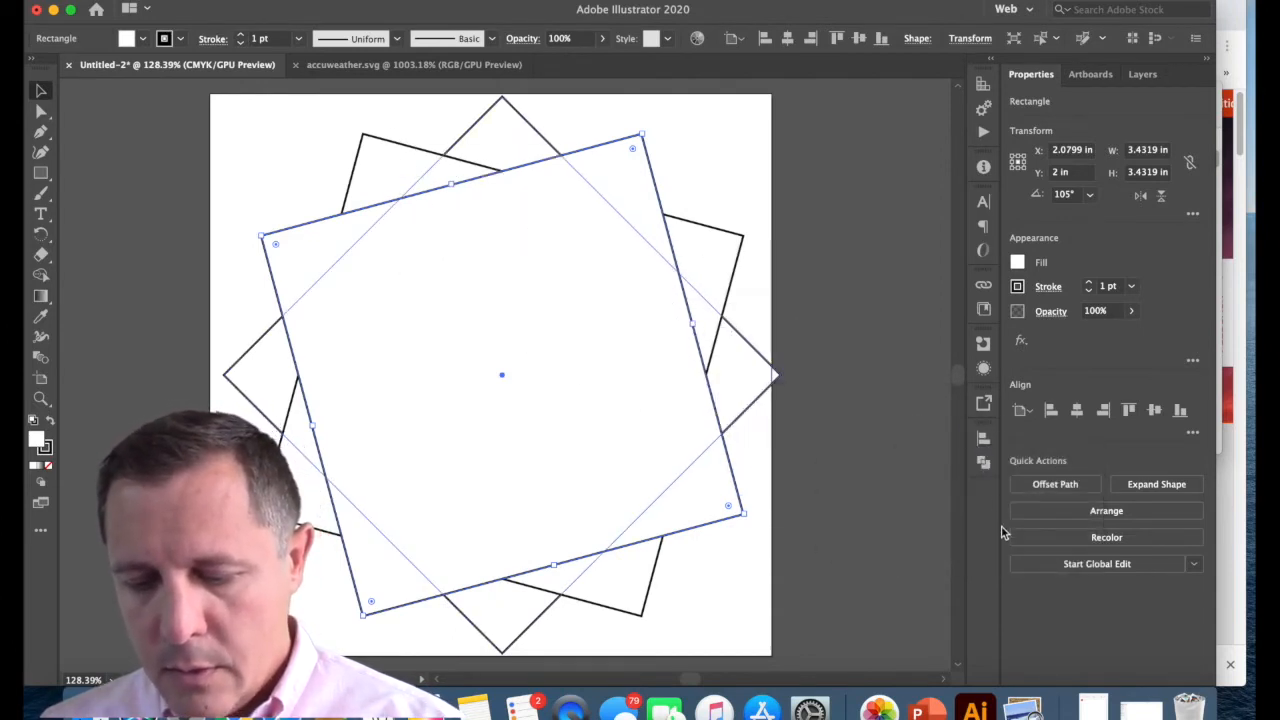
click(982, 464)
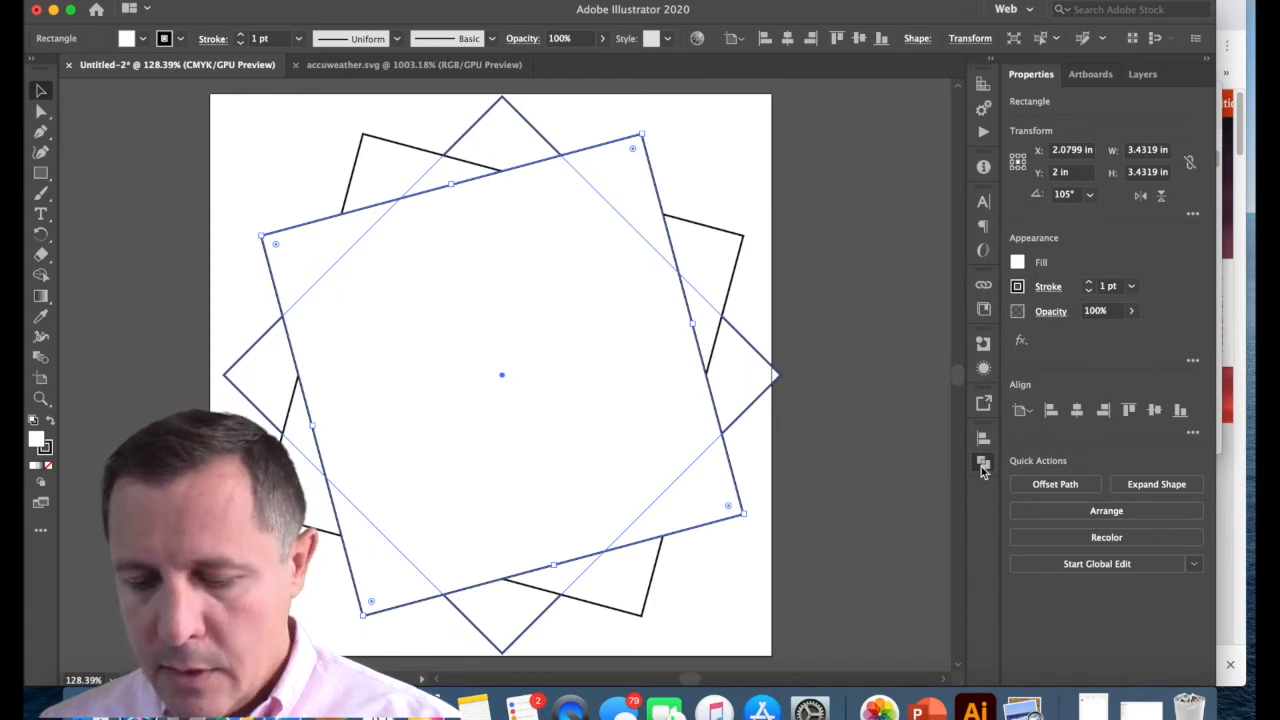
click(868, 385)
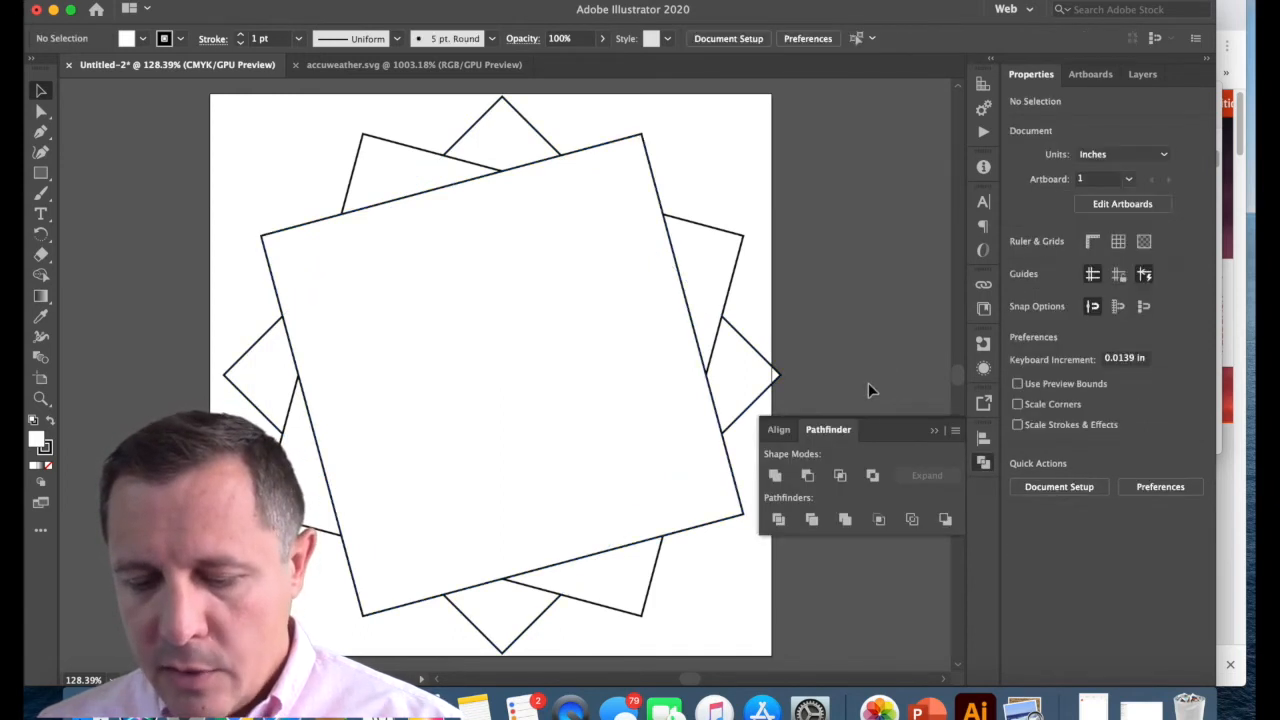
click(934, 429)
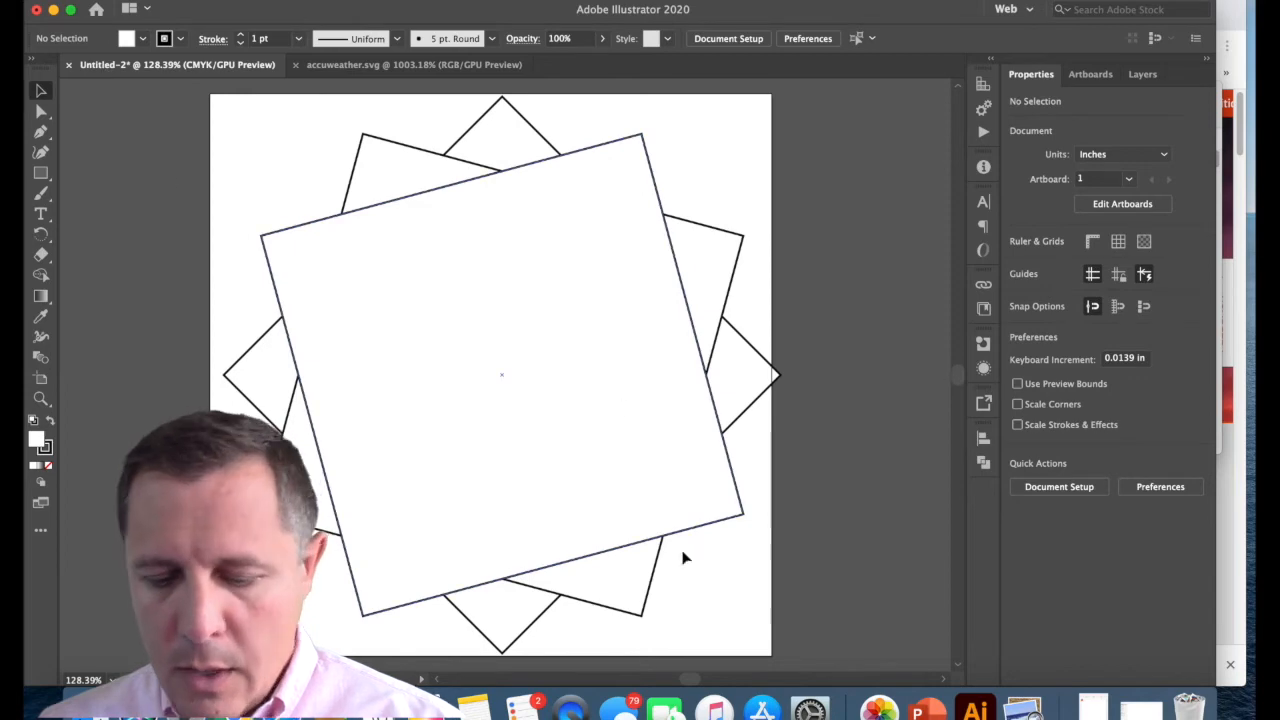
Select all three overlapping squares and unite them into a single twelve-pointed star outline
drag(849, 659, 172, 80)
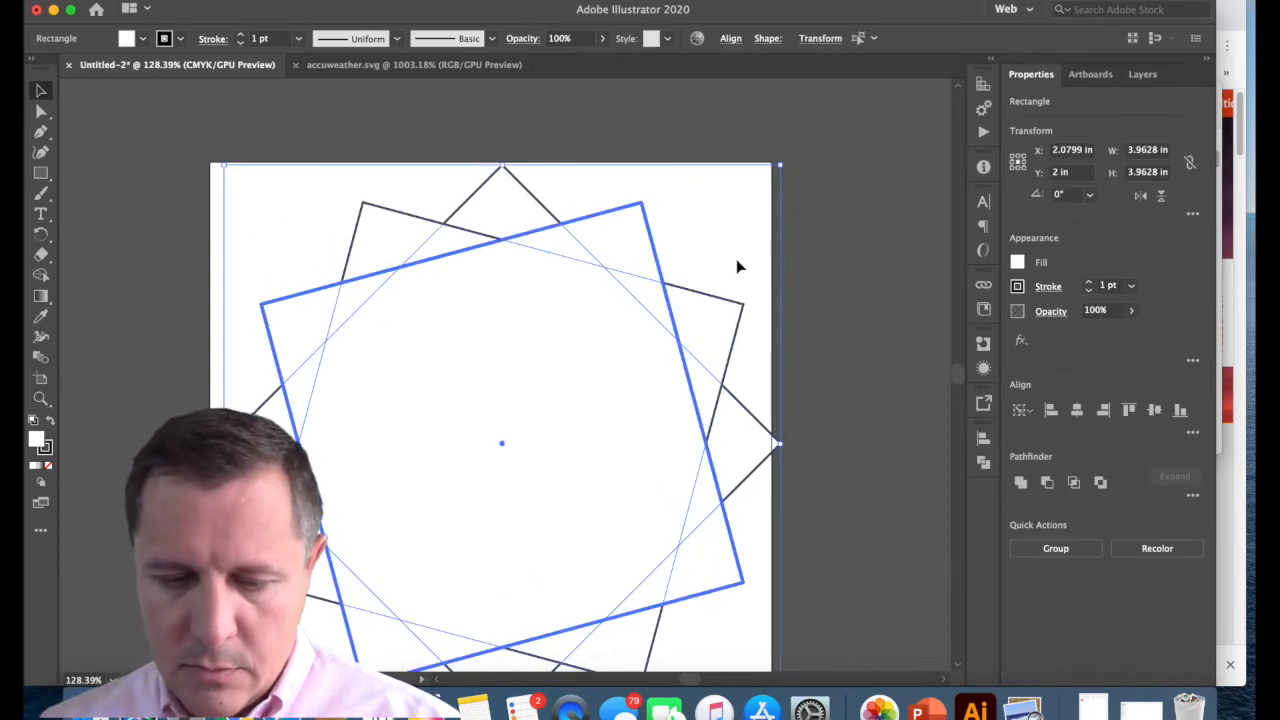
scroll(832, 314, down, 3)
scroll(832, 321, up, 1)
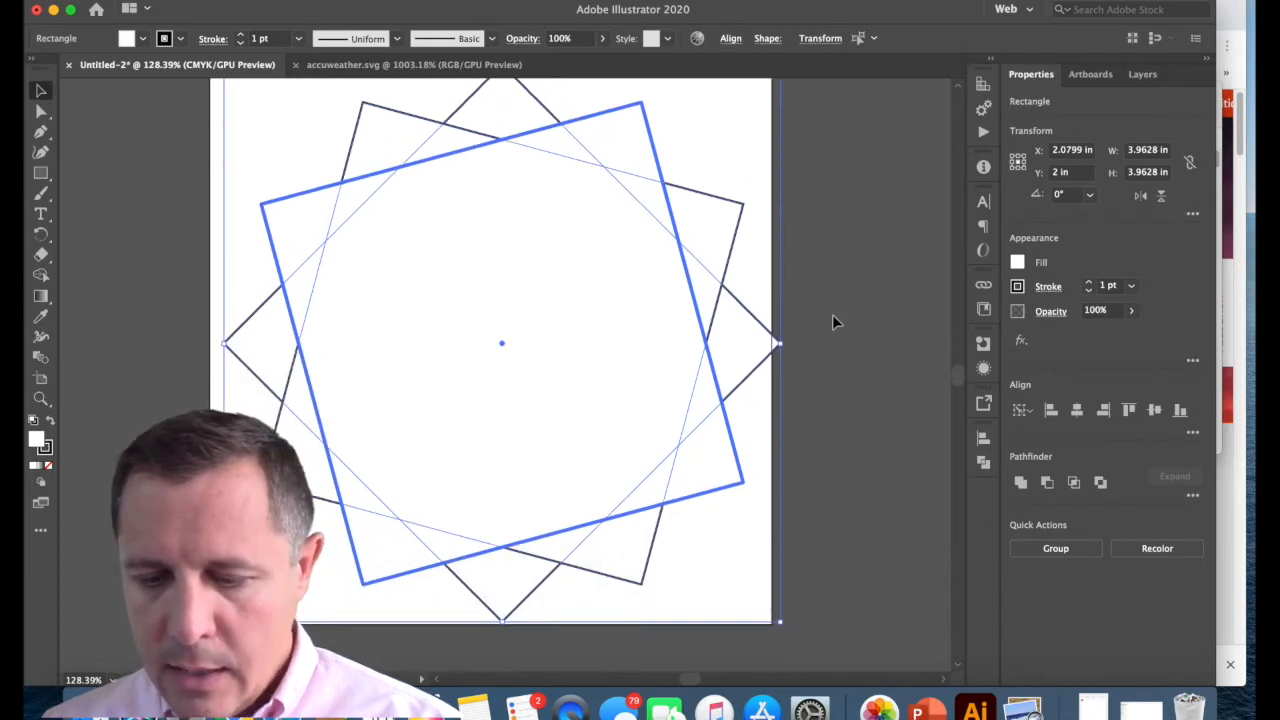
click(983, 463)
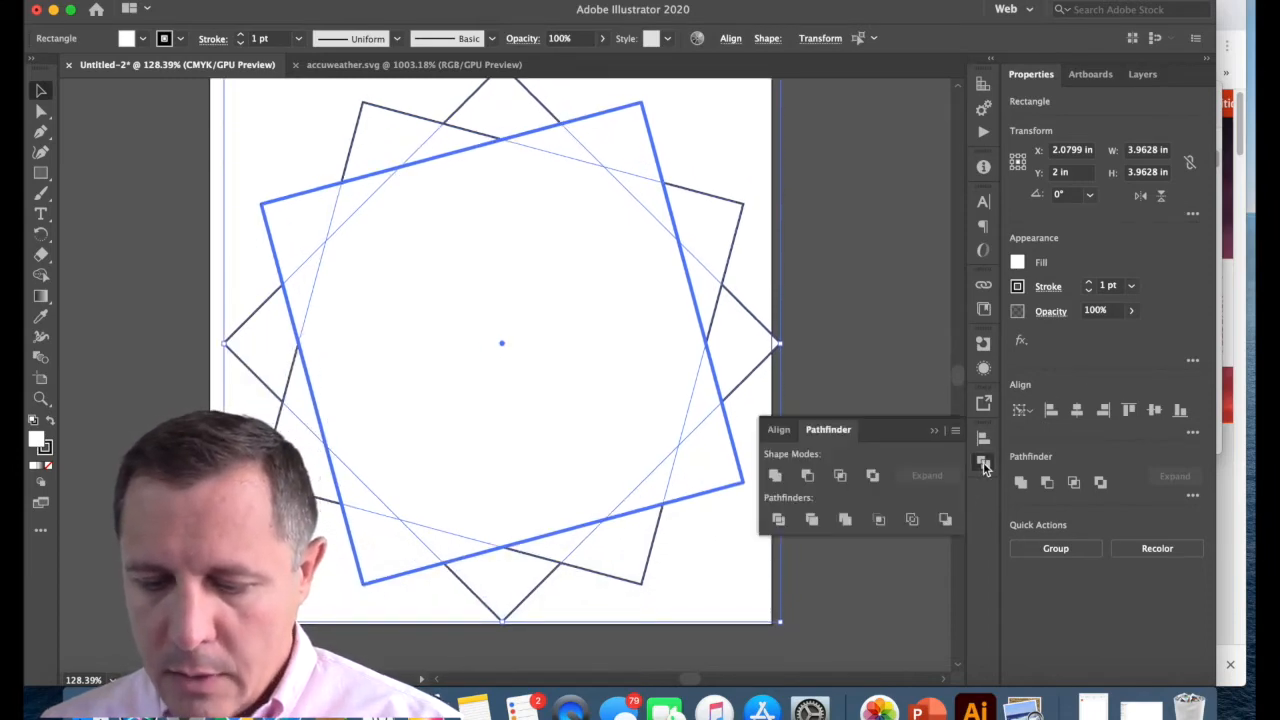
click(776, 477)
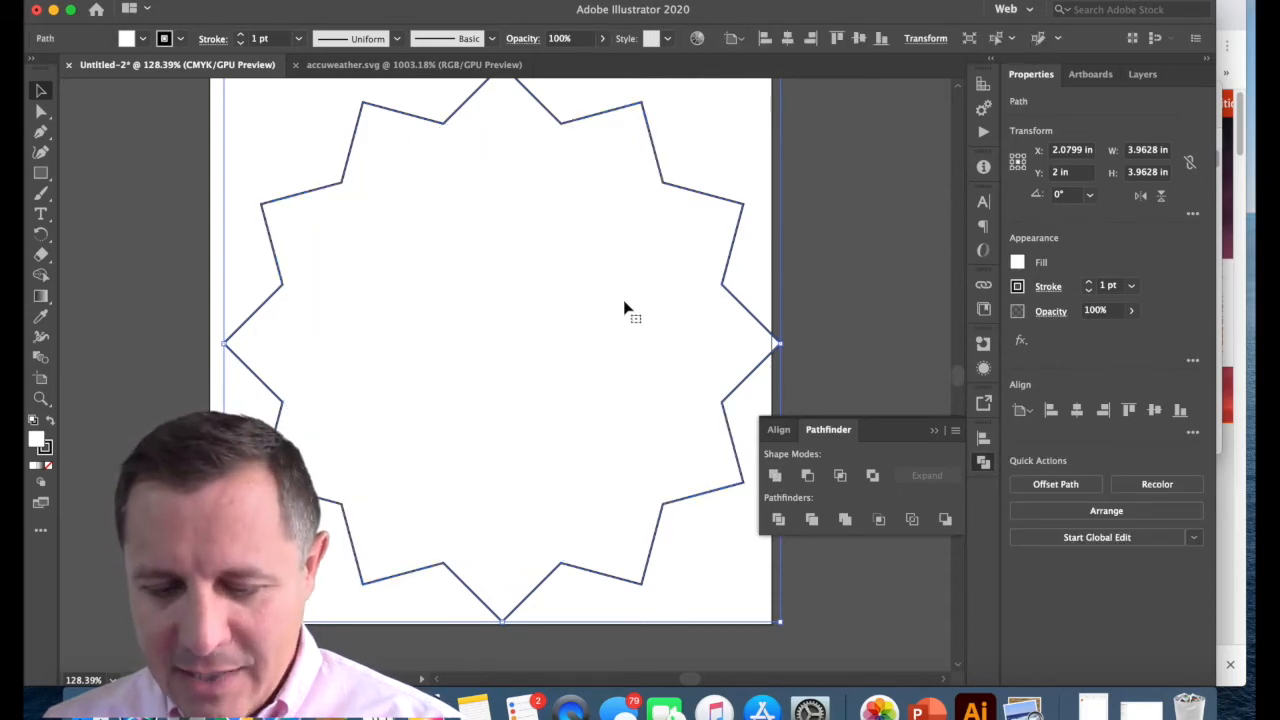
Nudge the star horizontally to X 2.0105 in so it sits within the artboard, and deselect it
key(Left)
key(Left)
key(Left)
key(Left)
key(Left)
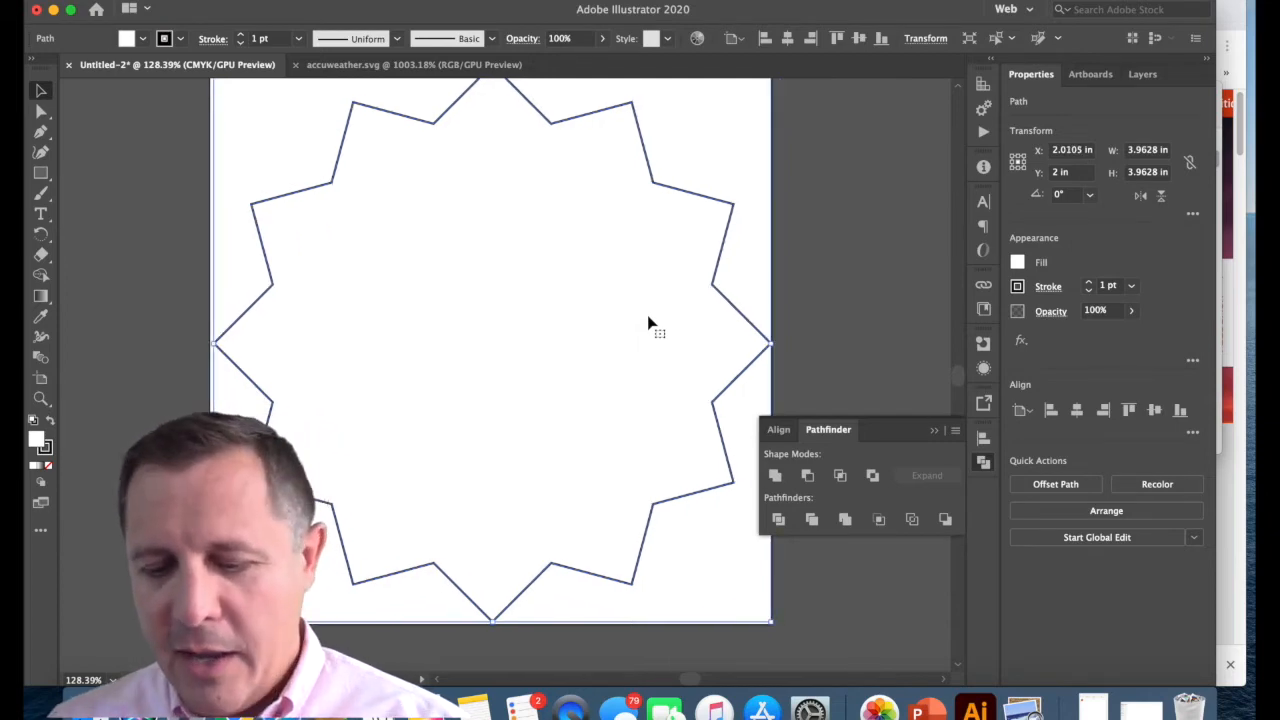
click(851, 274)
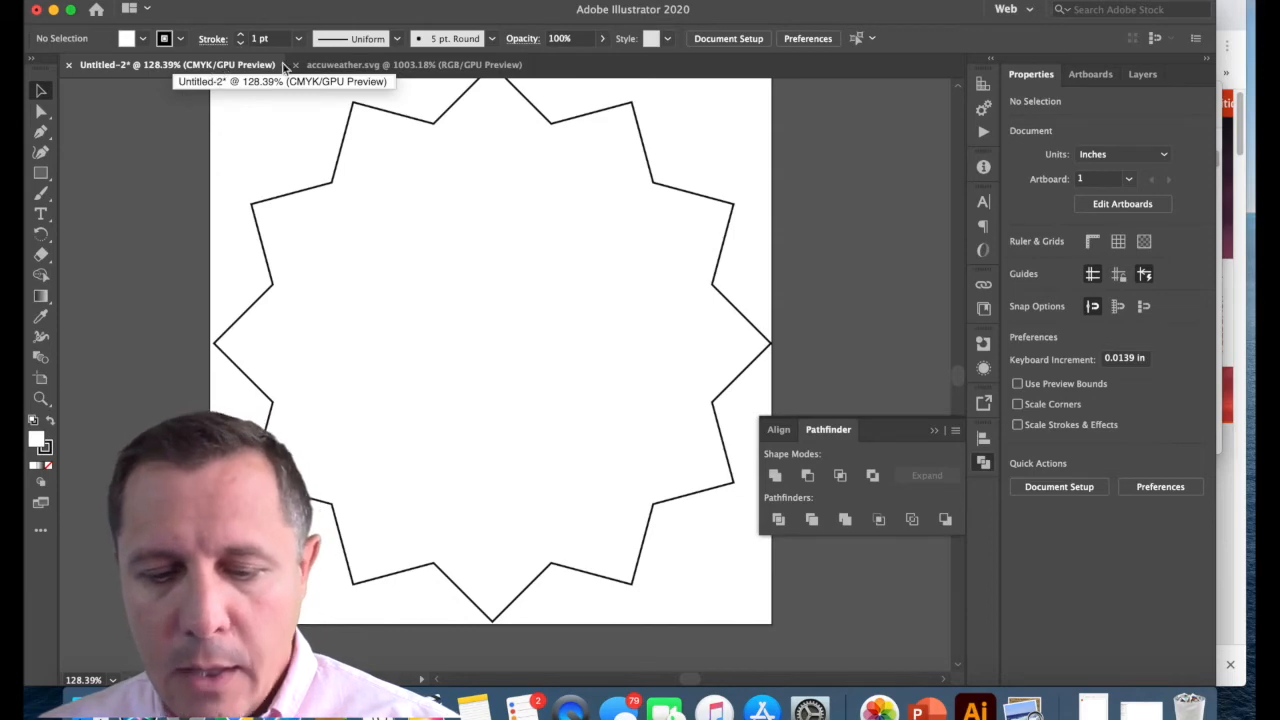
Place accuweather.svg from the Desktop into the star document, just beside the artboard, as a reference
click(363, 66)
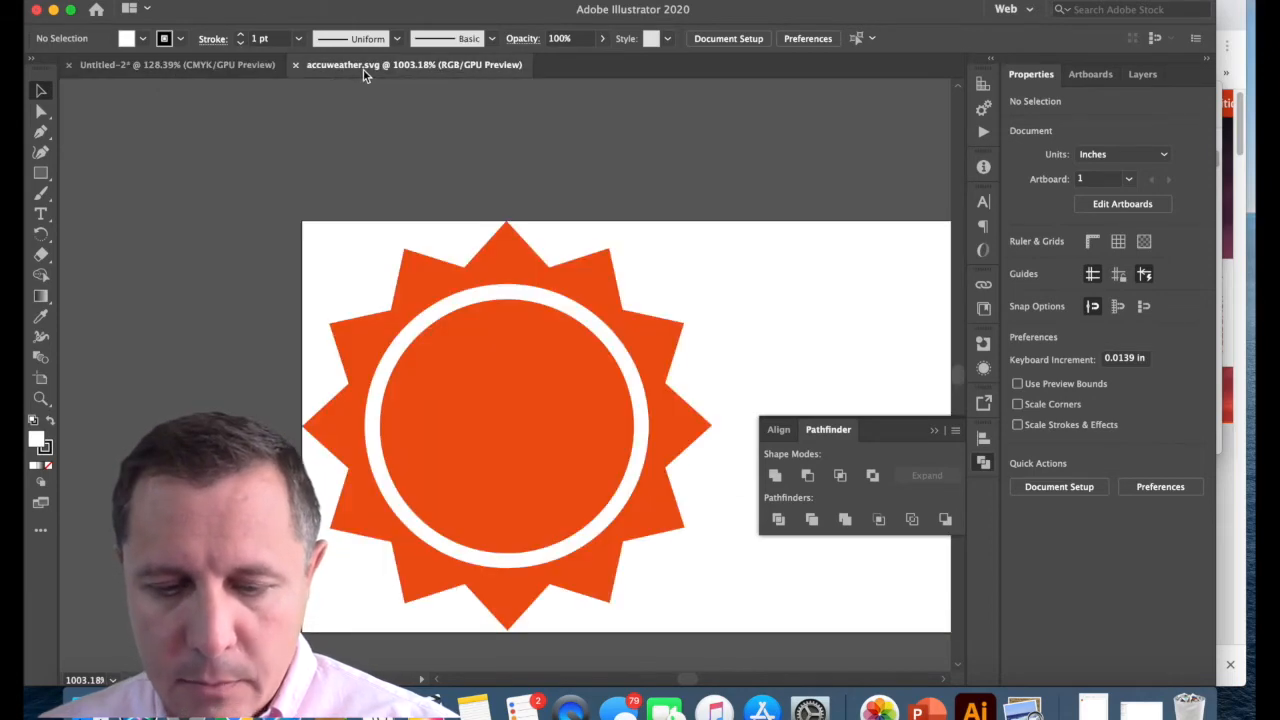
click(232, 65)
click(152, 0)
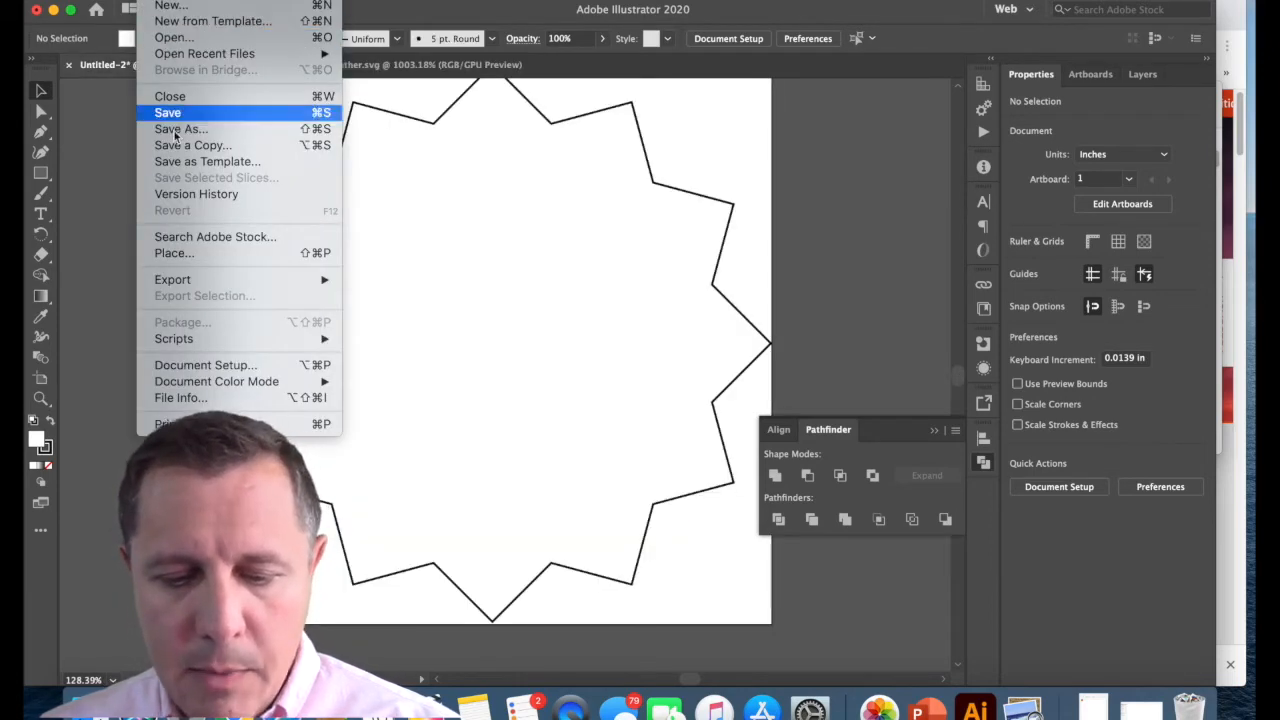
click(232, 252)
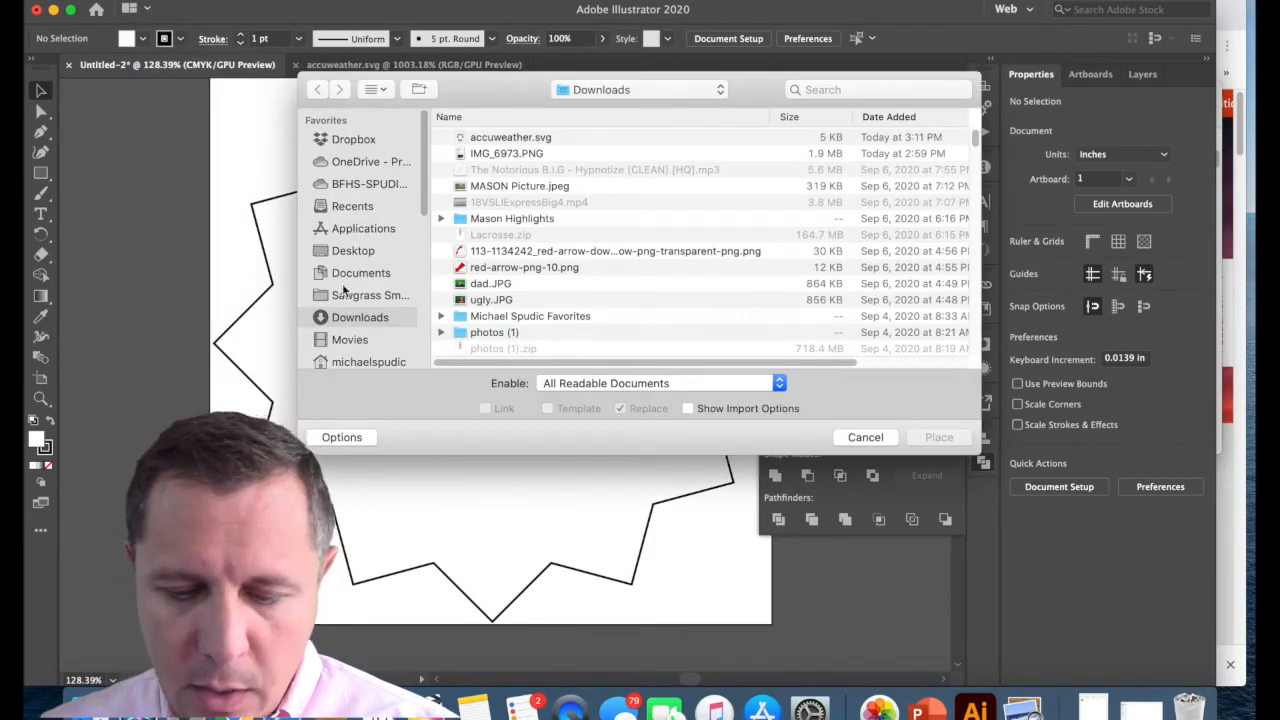
click(352, 250)
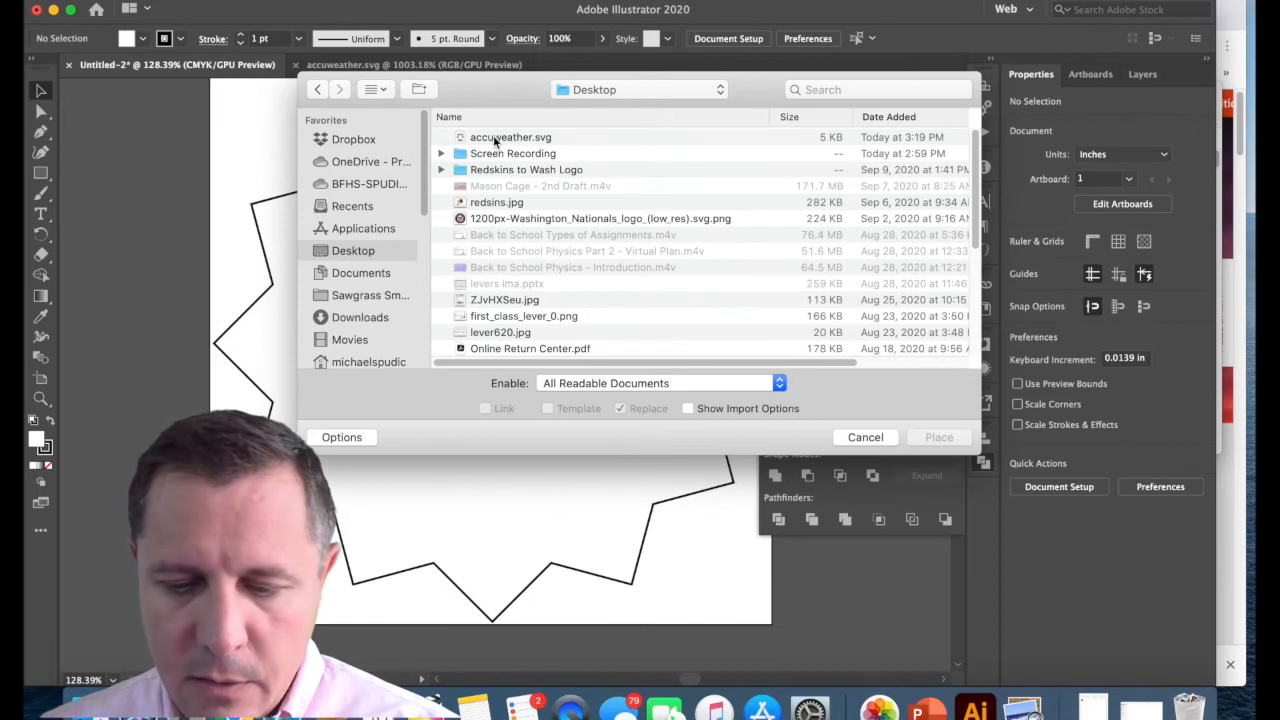
double_click(494, 140)
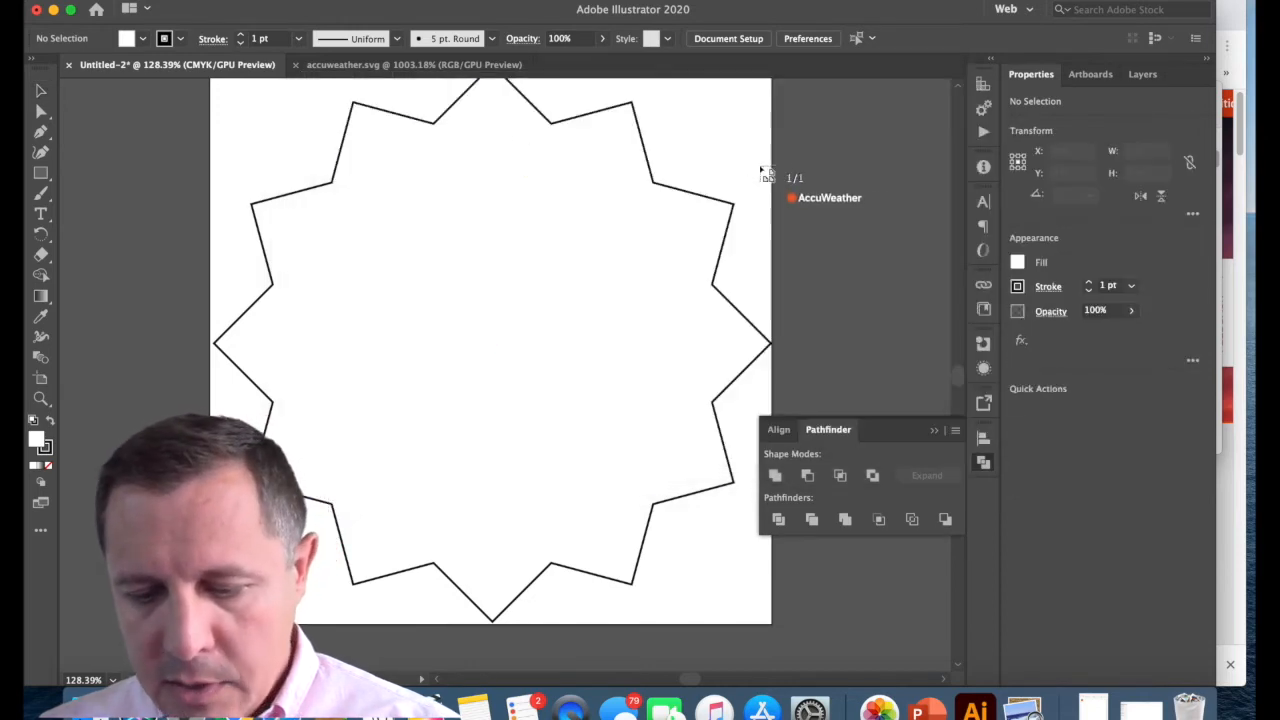
click(803, 337)
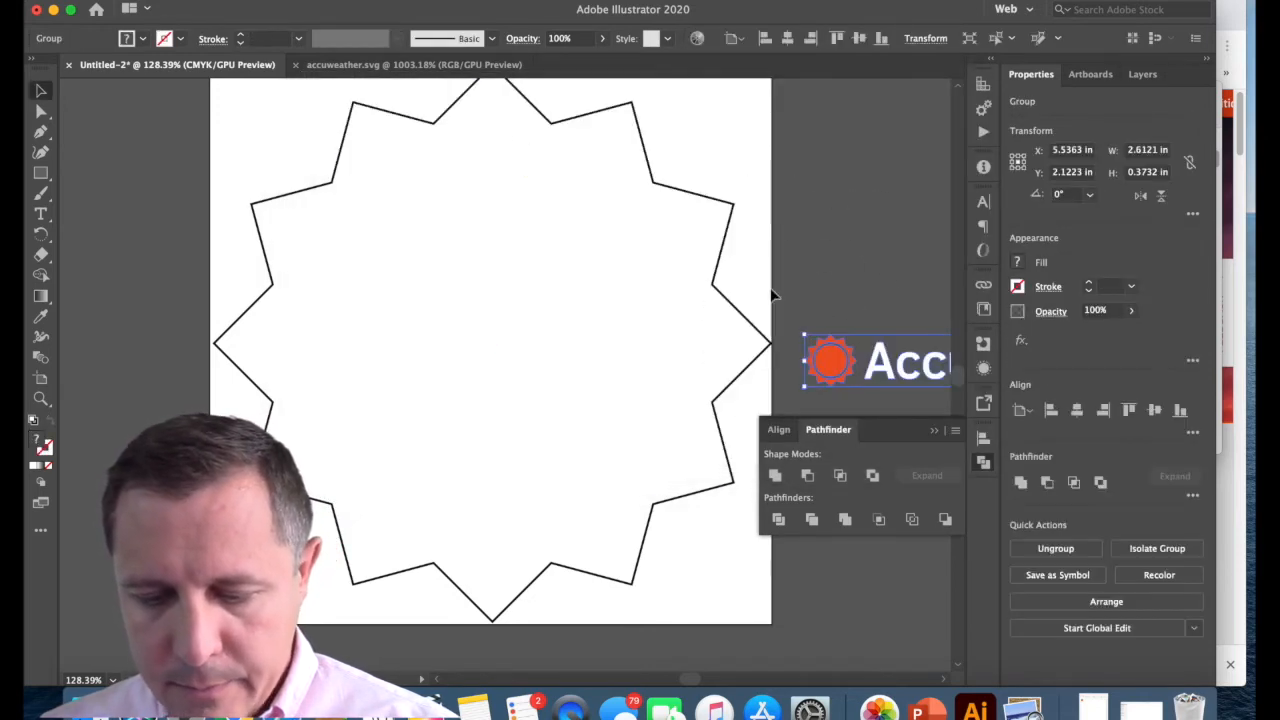
Apply the orange fill and no stroke of the placed logo's sun to the twelve-pointed star with the Eyedropper
click(694, 194)
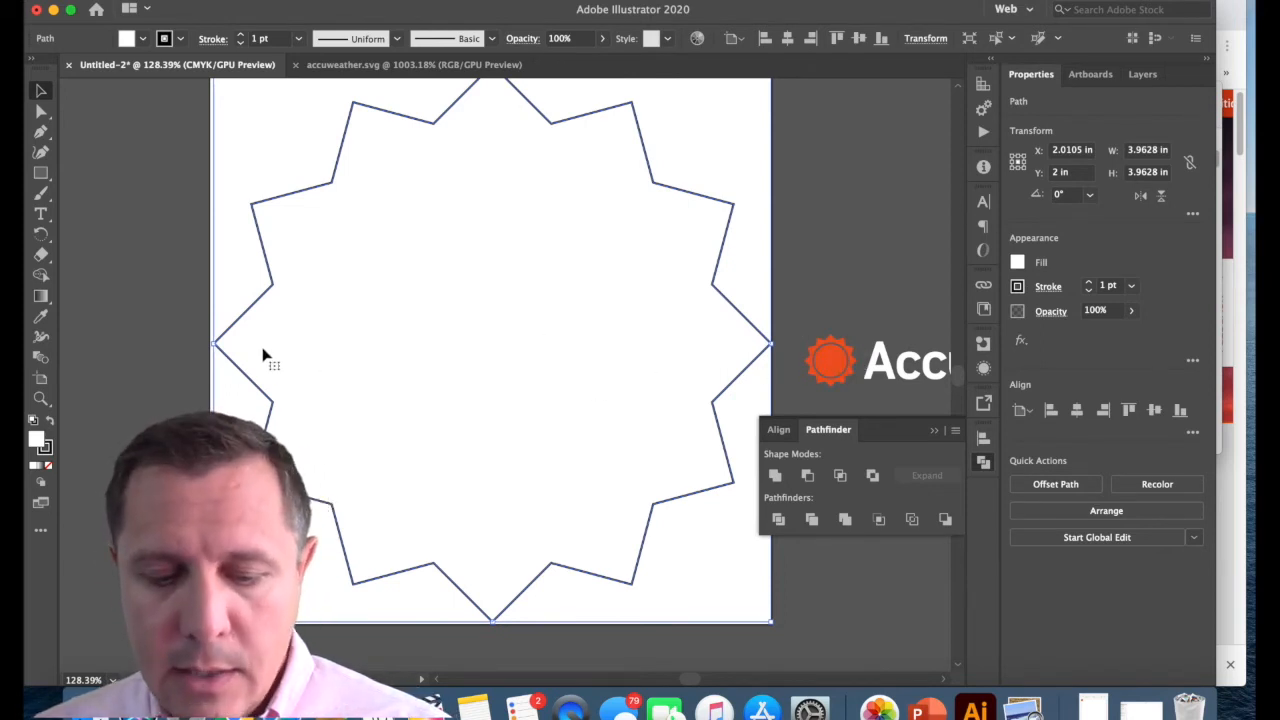
click(40, 322)
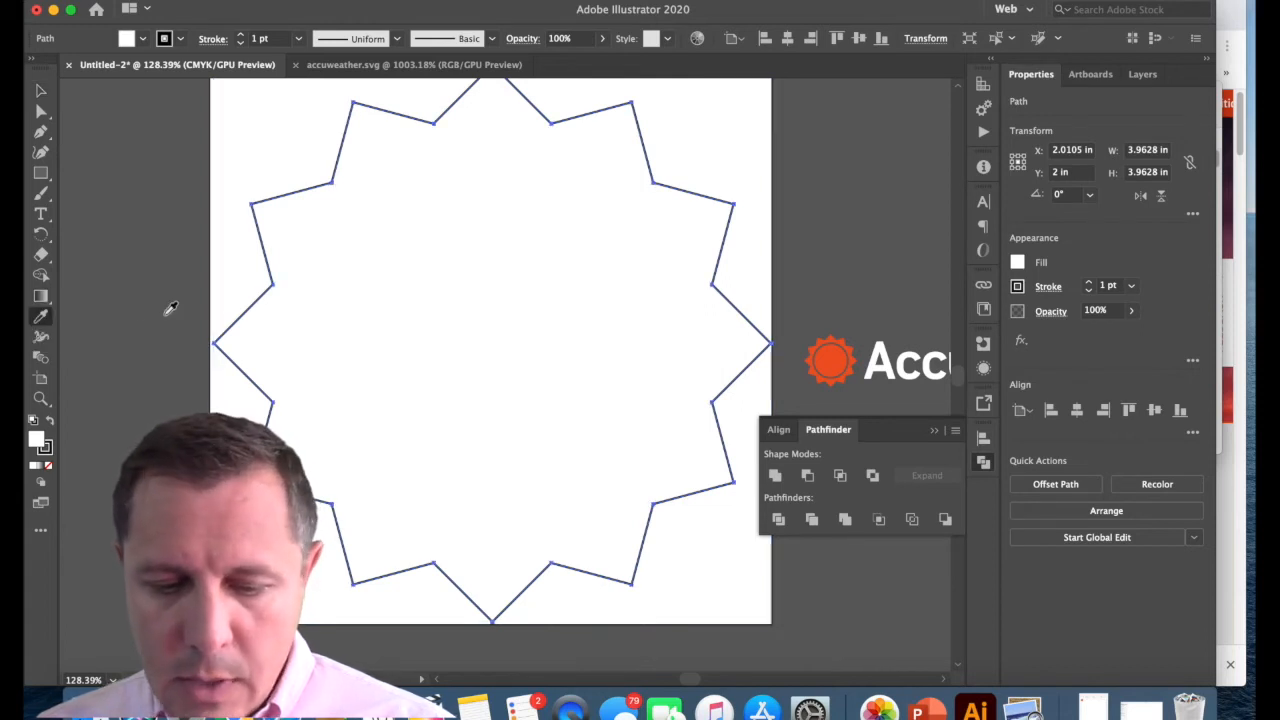
click(833, 349)
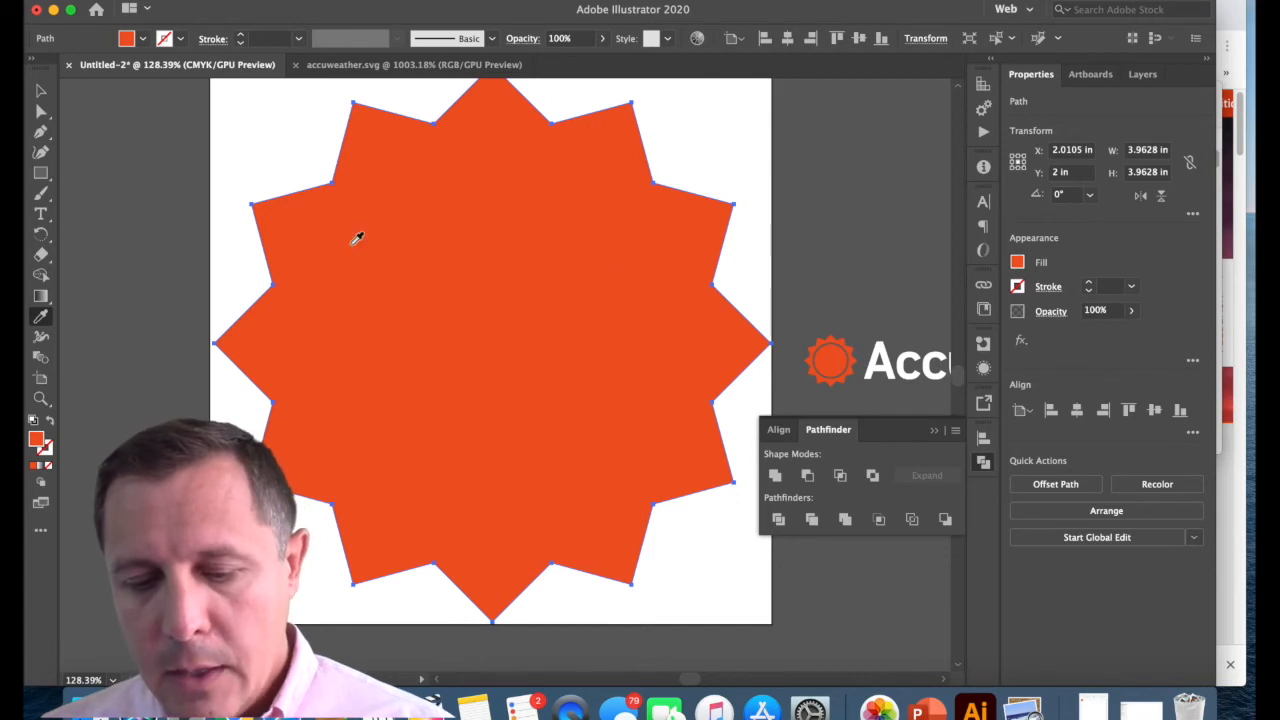
click(41, 91)
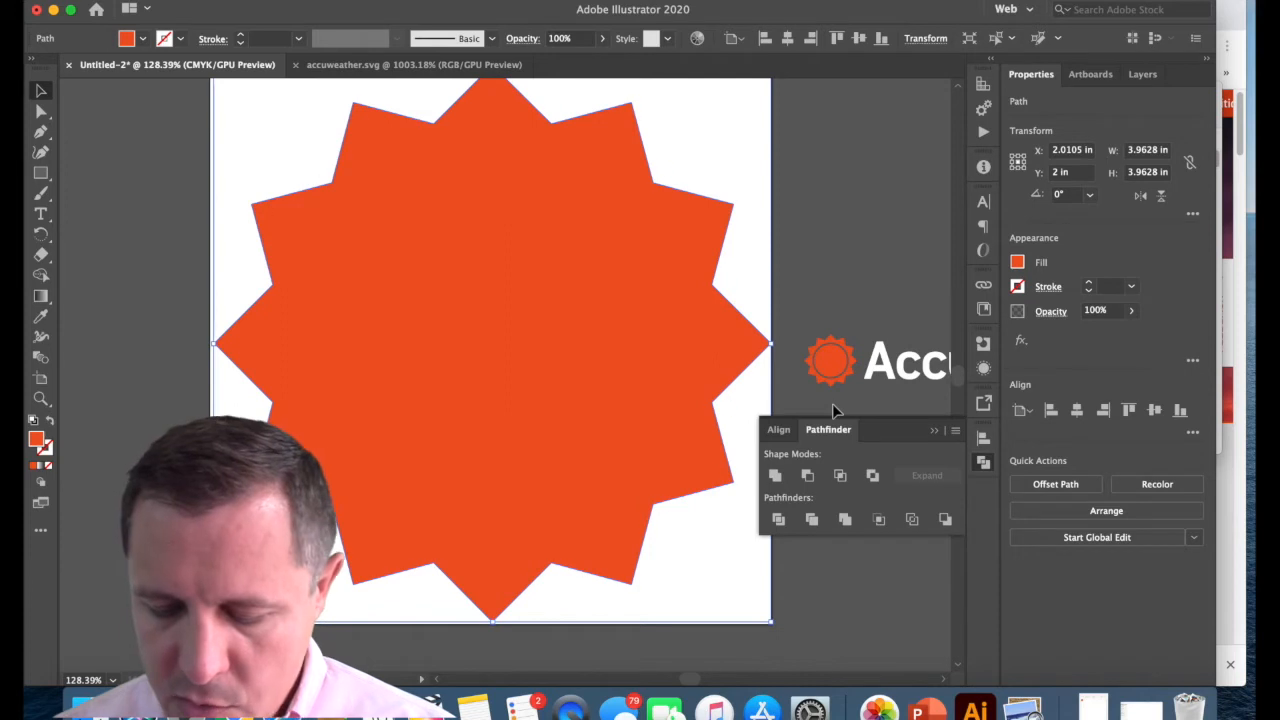
Draw a perfect circle about 1.94 in across with the Ellipse tool, overlapping the star's upper-left side
key(super+1)
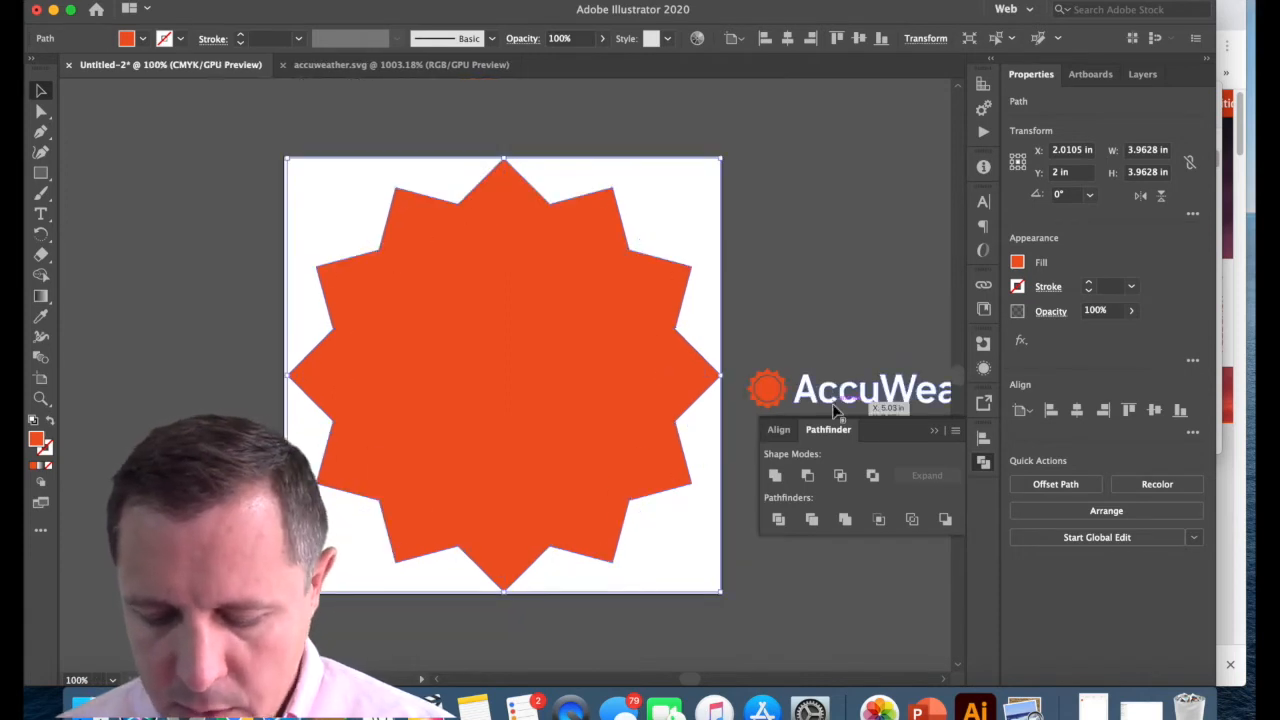
key(a)
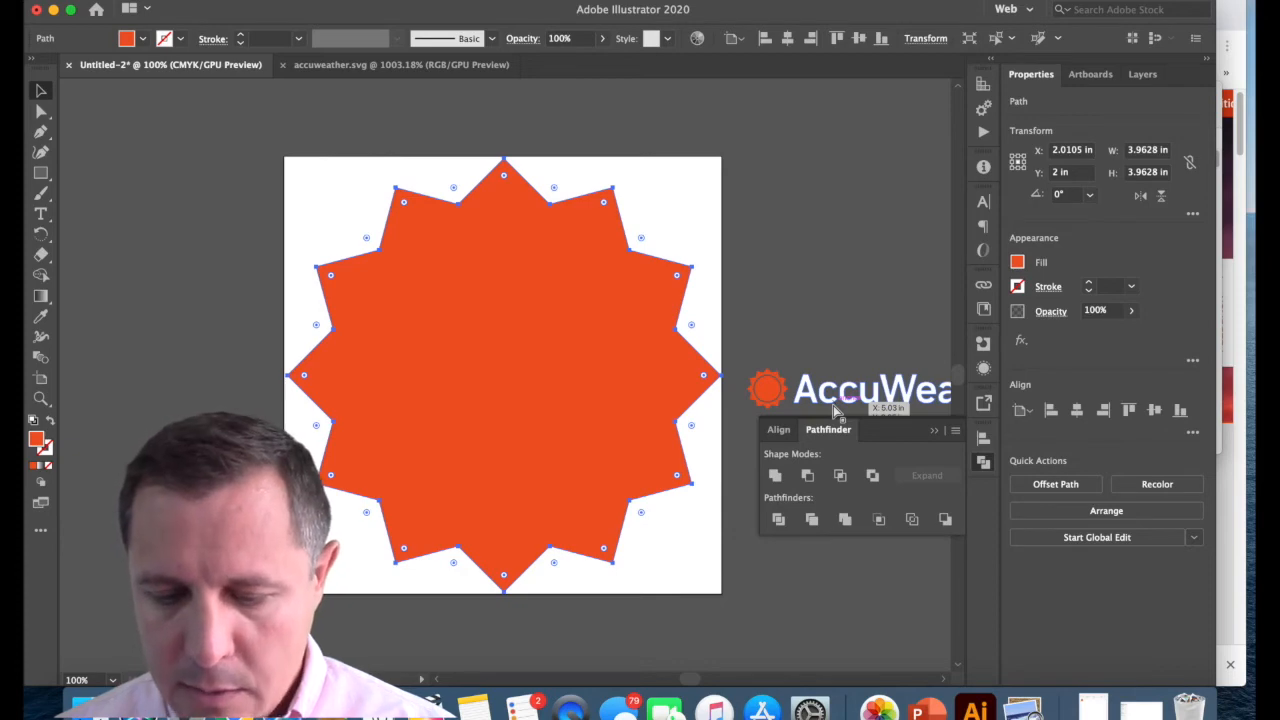
key(super+minus)
key(super+equal)
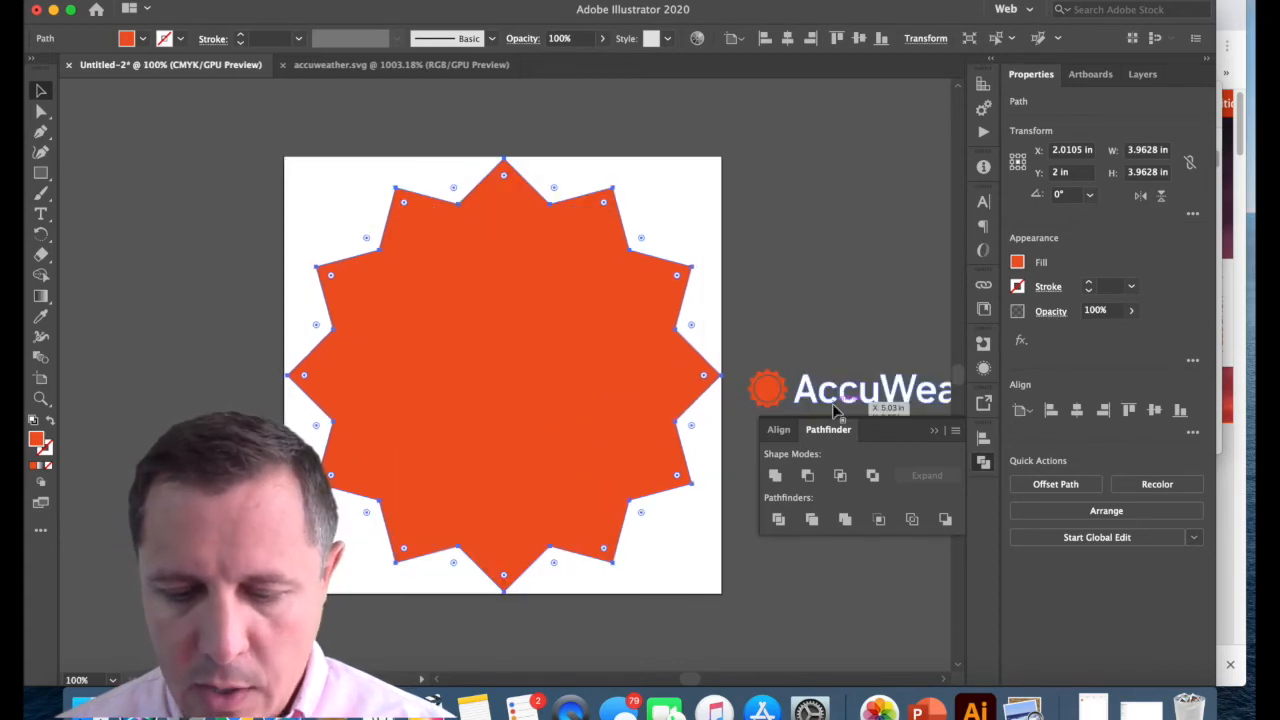
key(v)
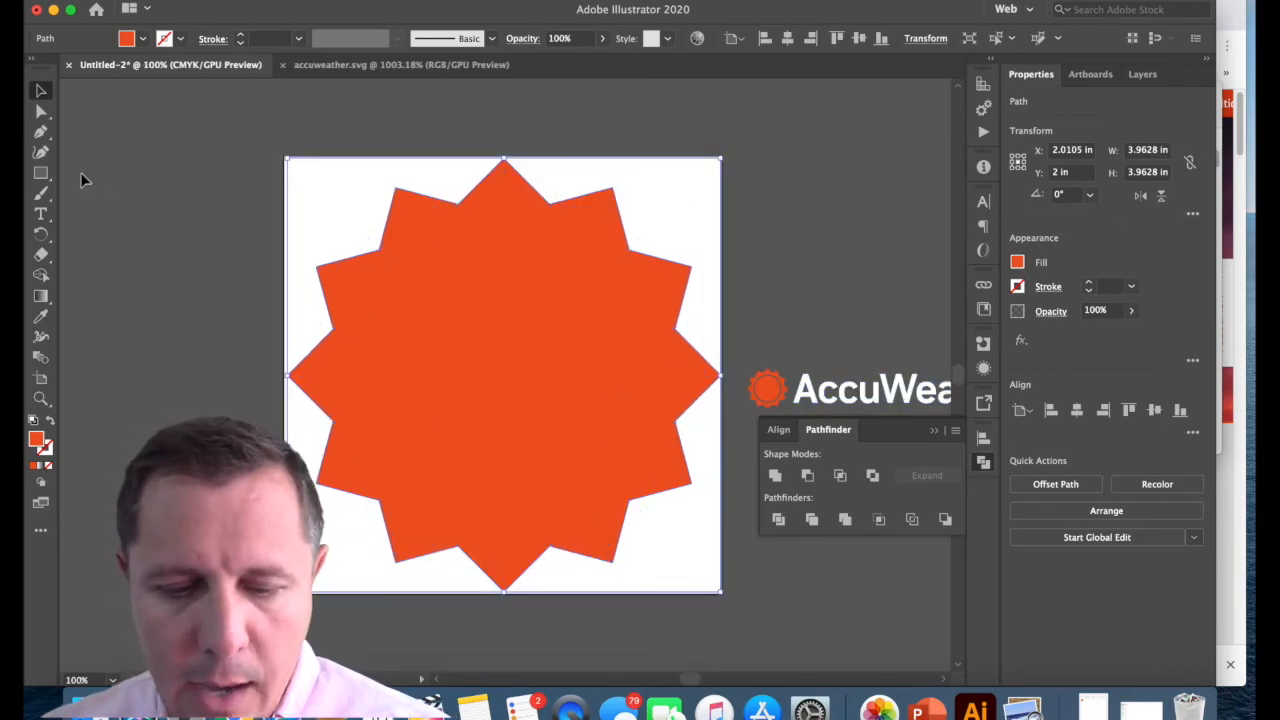
click(41, 175)
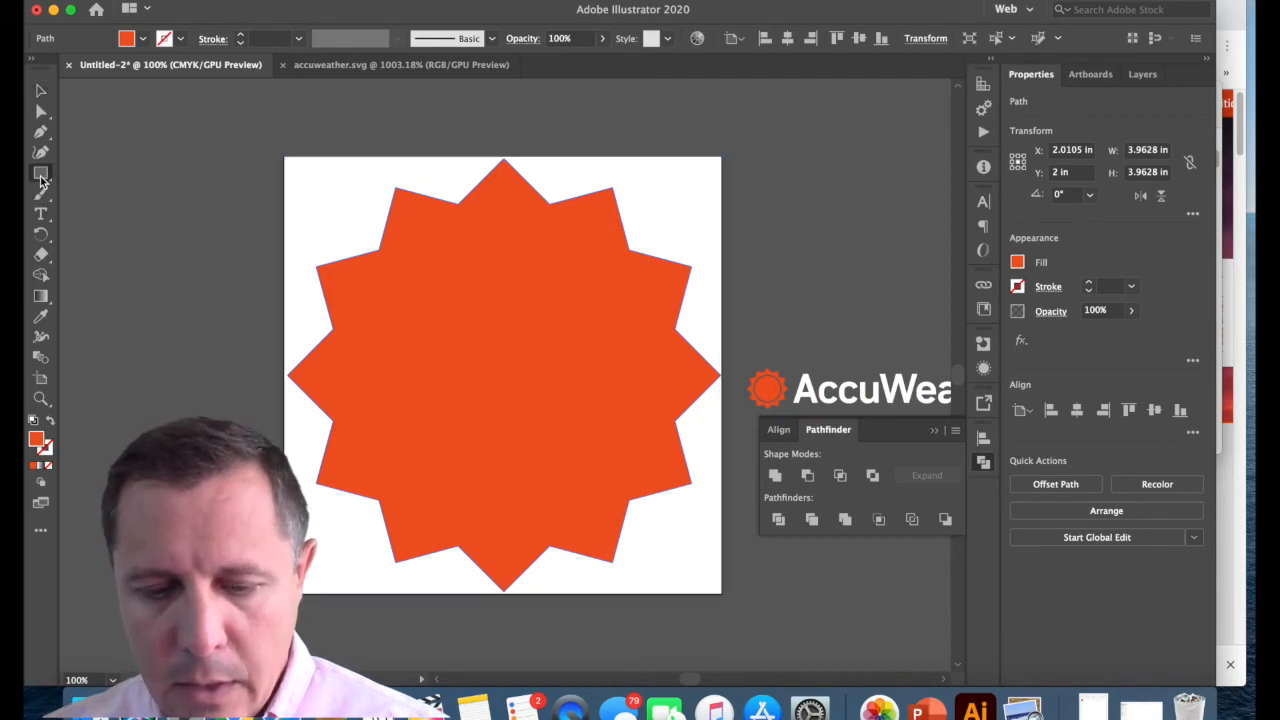
click(45, 178)
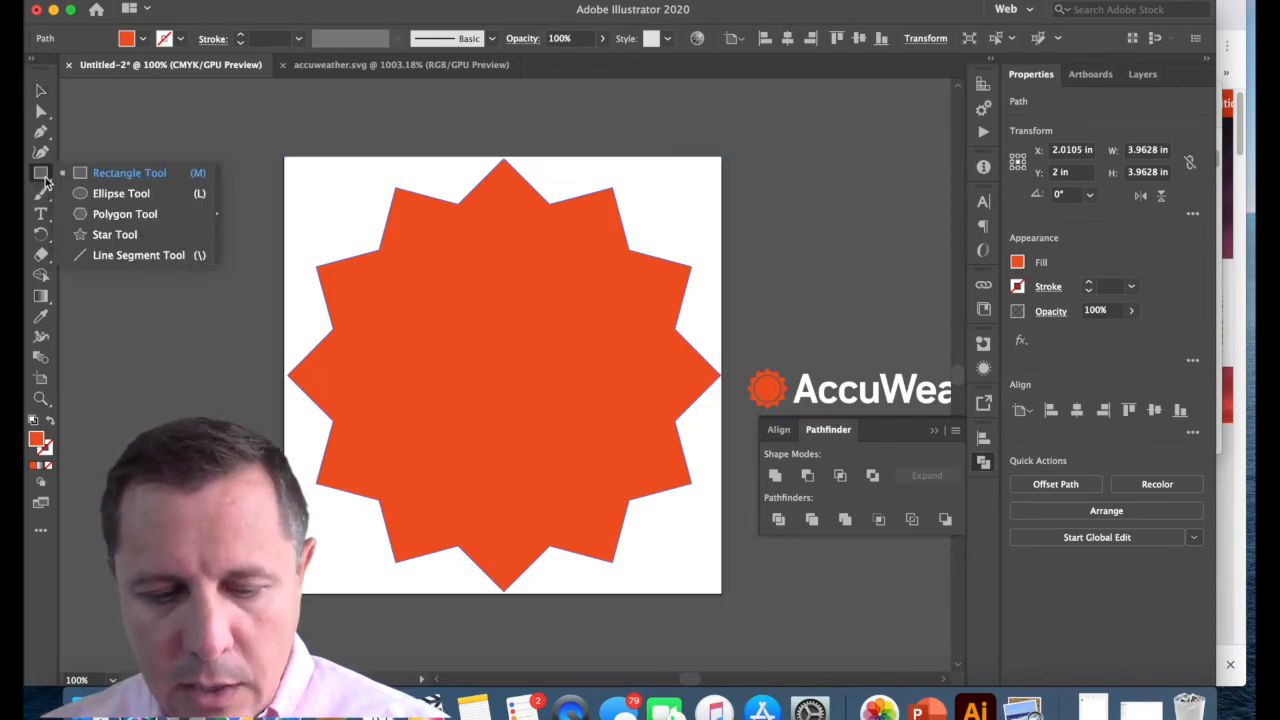
click(40, 176)
drag(40, 178, 67, 200)
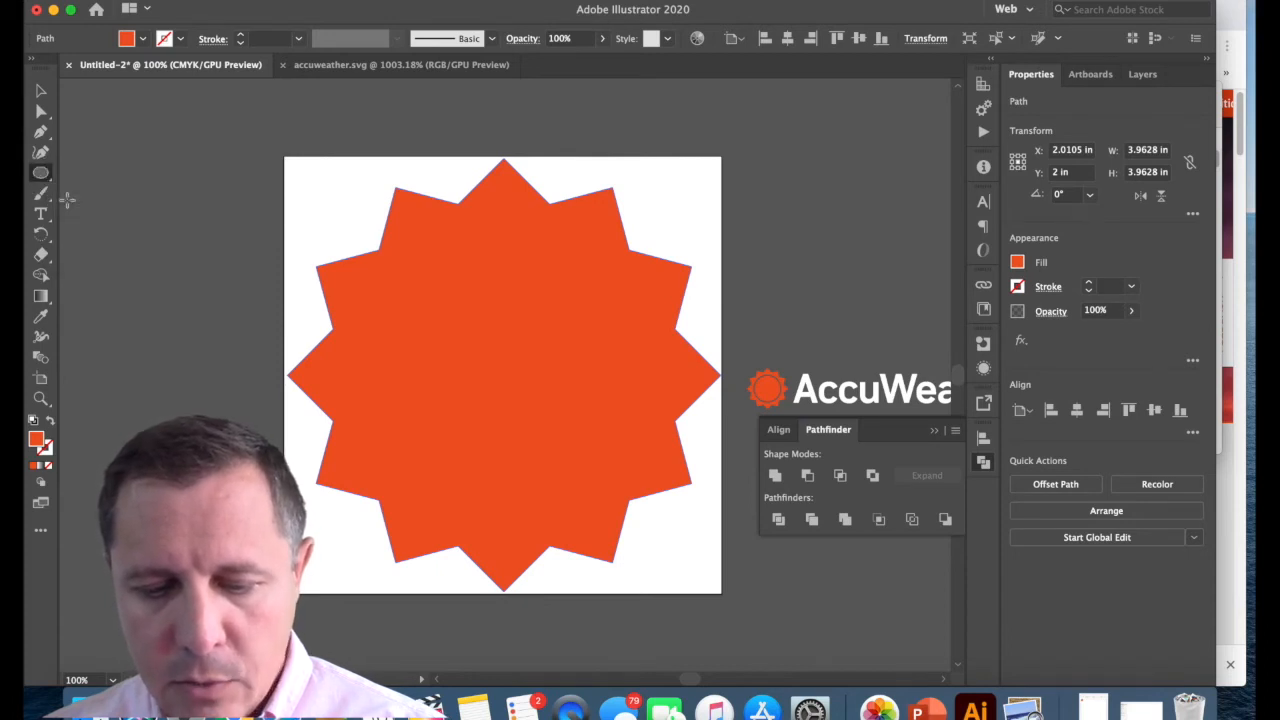
drag(220, 205, 421, 378)
key(shift)
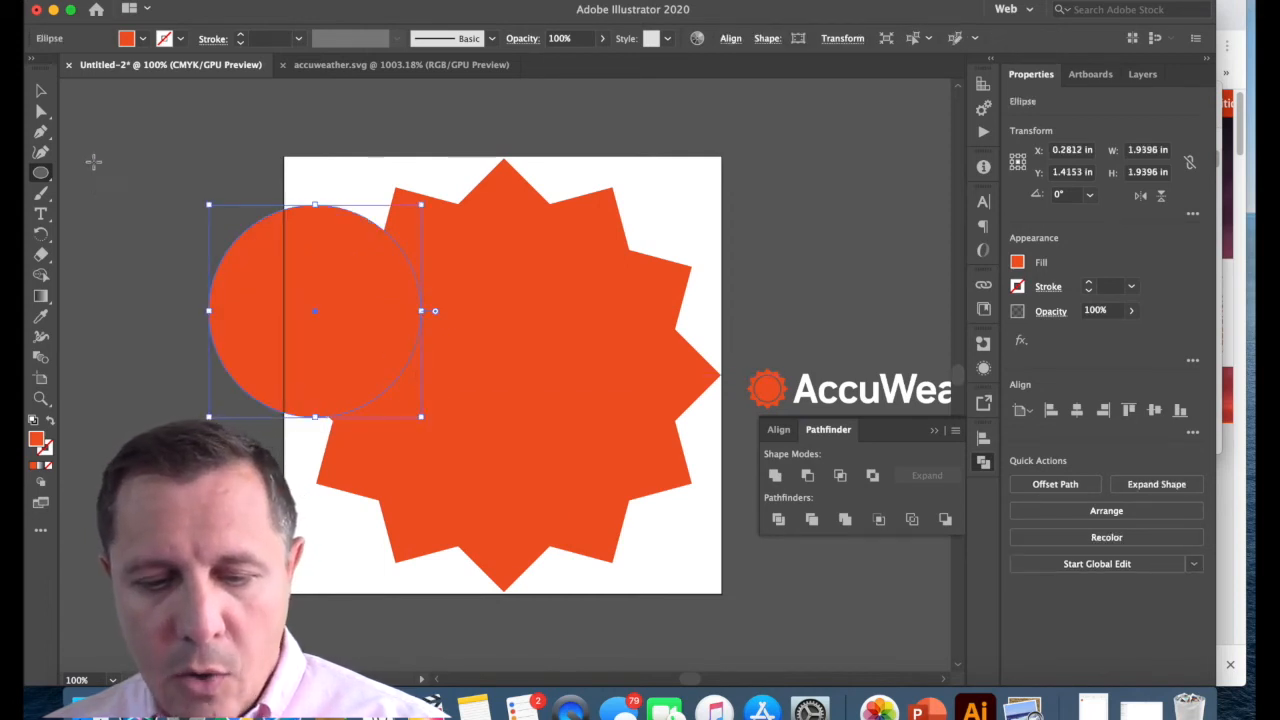
Fill the new circle with black
click(141, 40)
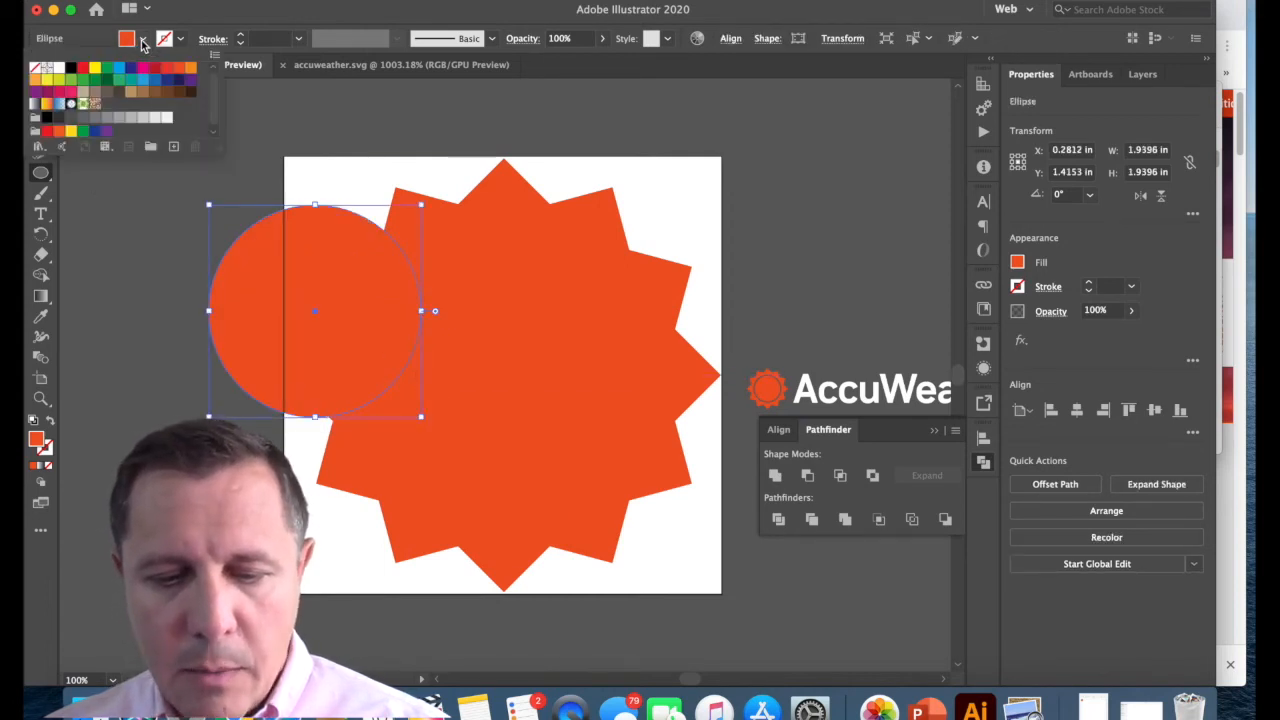
click(71, 68)
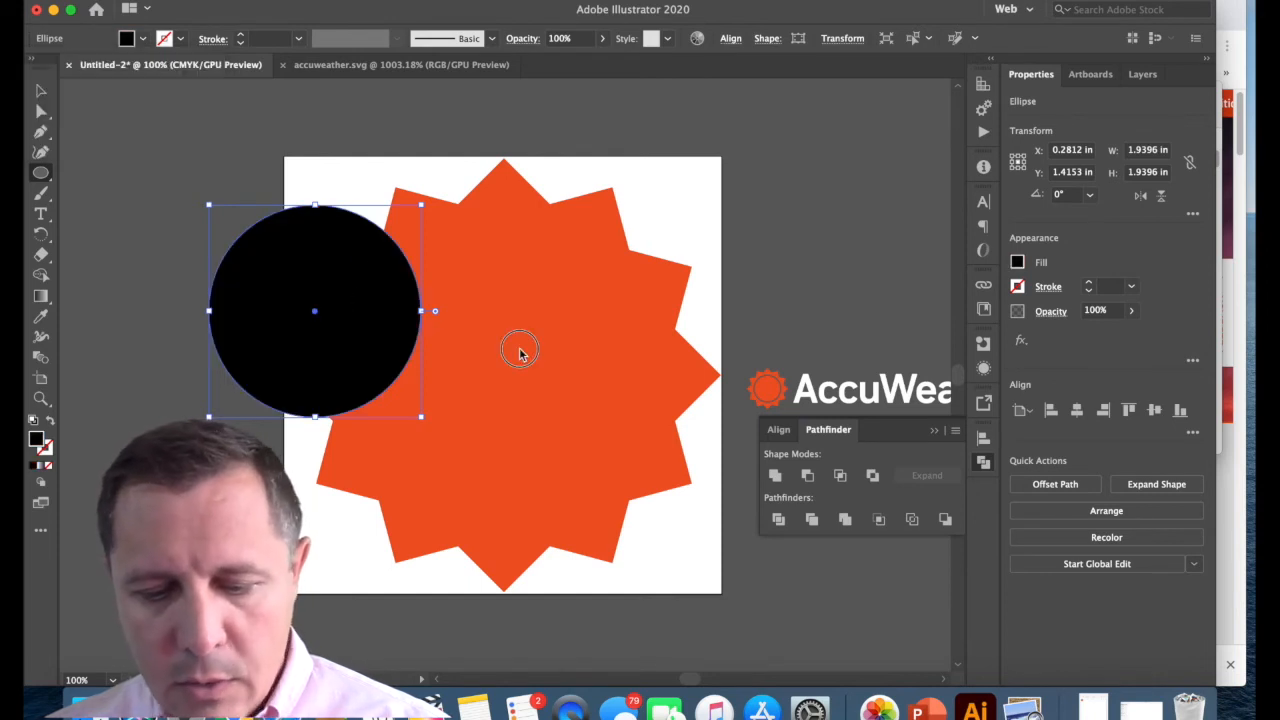
mouse_move(334, 309)
mouse_down()
mouse_move(423, 314)
mouse_move(350, 318)
mouse_move(286, 297)
mouse_move(287, 241)
mouse_up()
key(Delete)
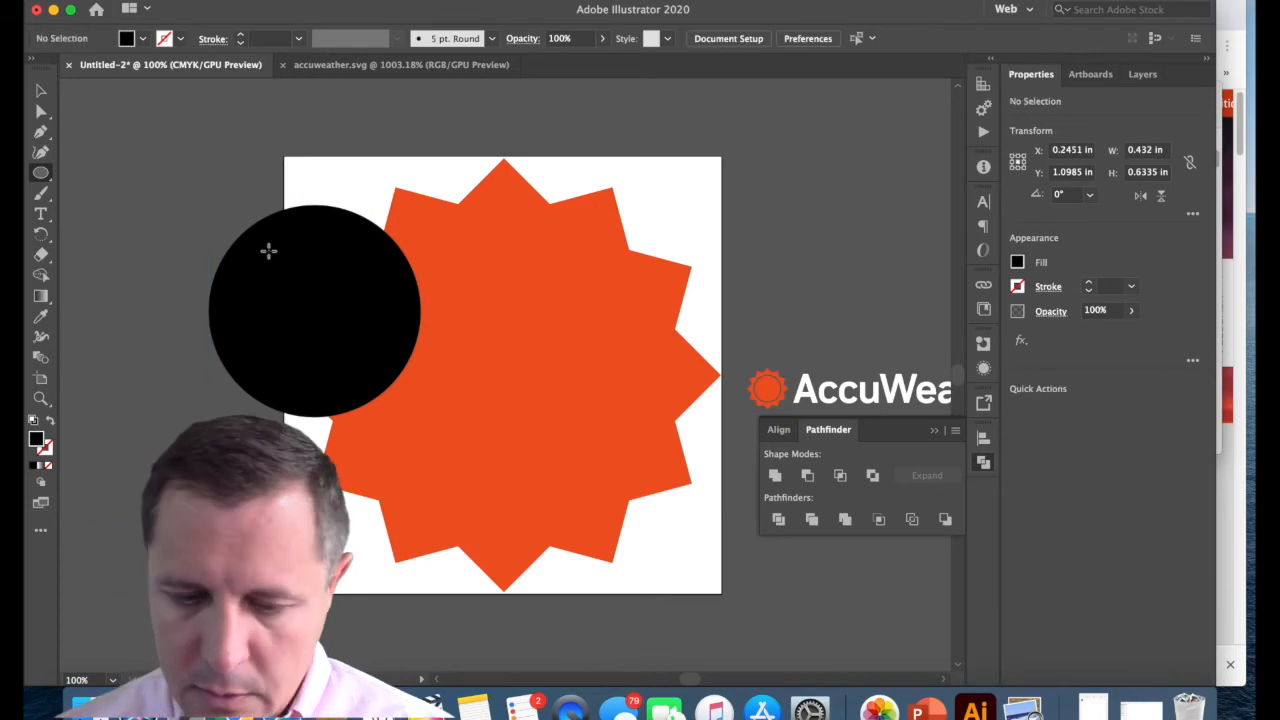
Move the black circle onto the centre of the star
click(42, 90)
drag(364, 289, 526, 306)
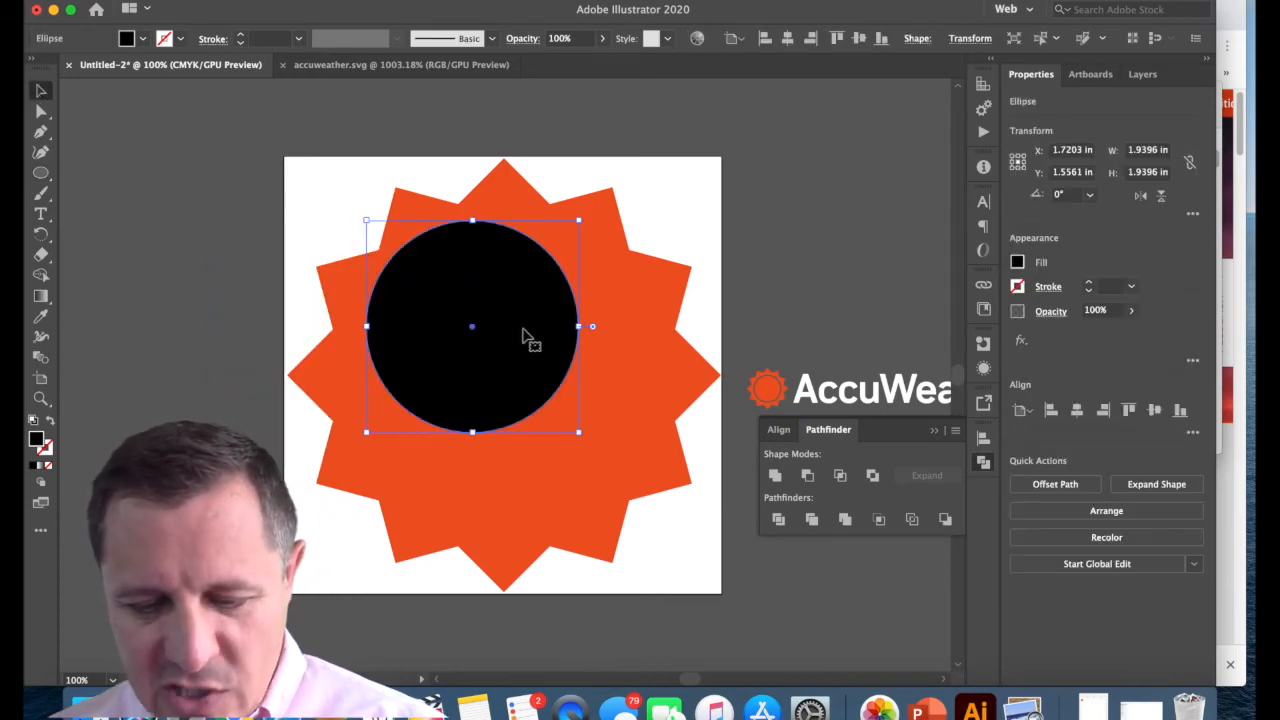
drag(504, 371, 535, 420)
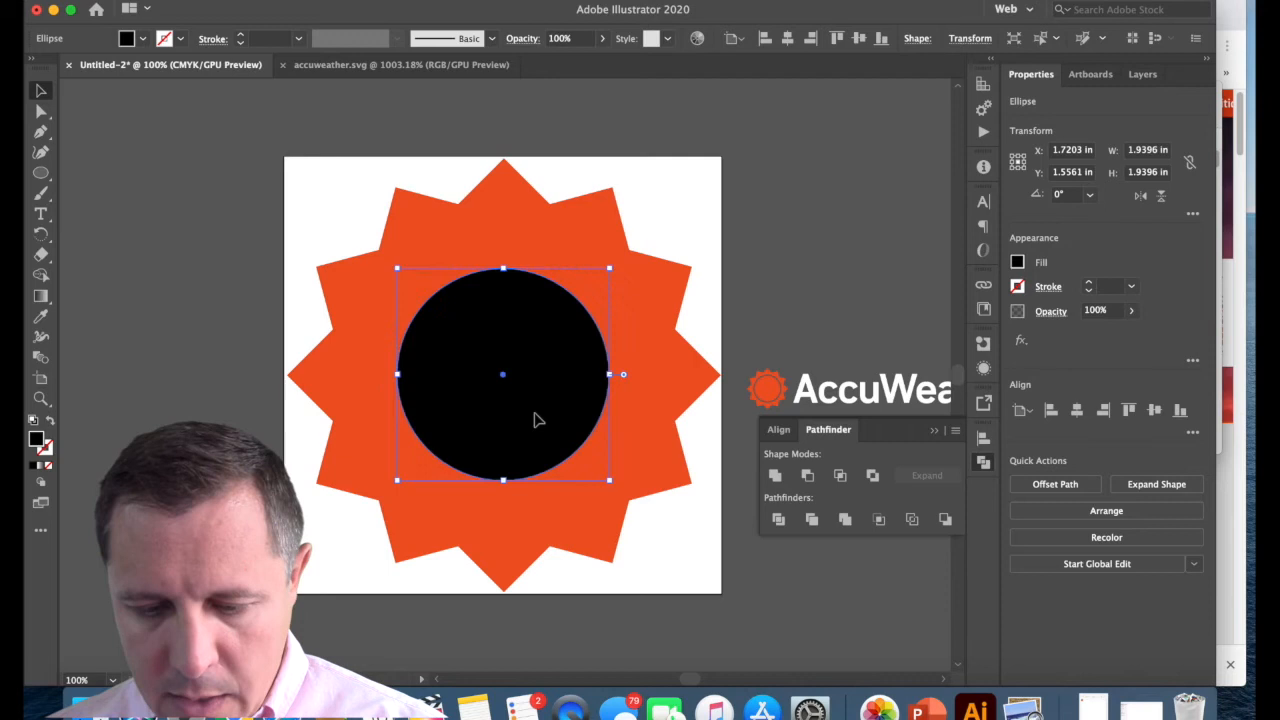
Enlarge the black circle proportionally to about 3 in across so it nearly reaches the star's inner corners
drag(391, 264, 338, 226)
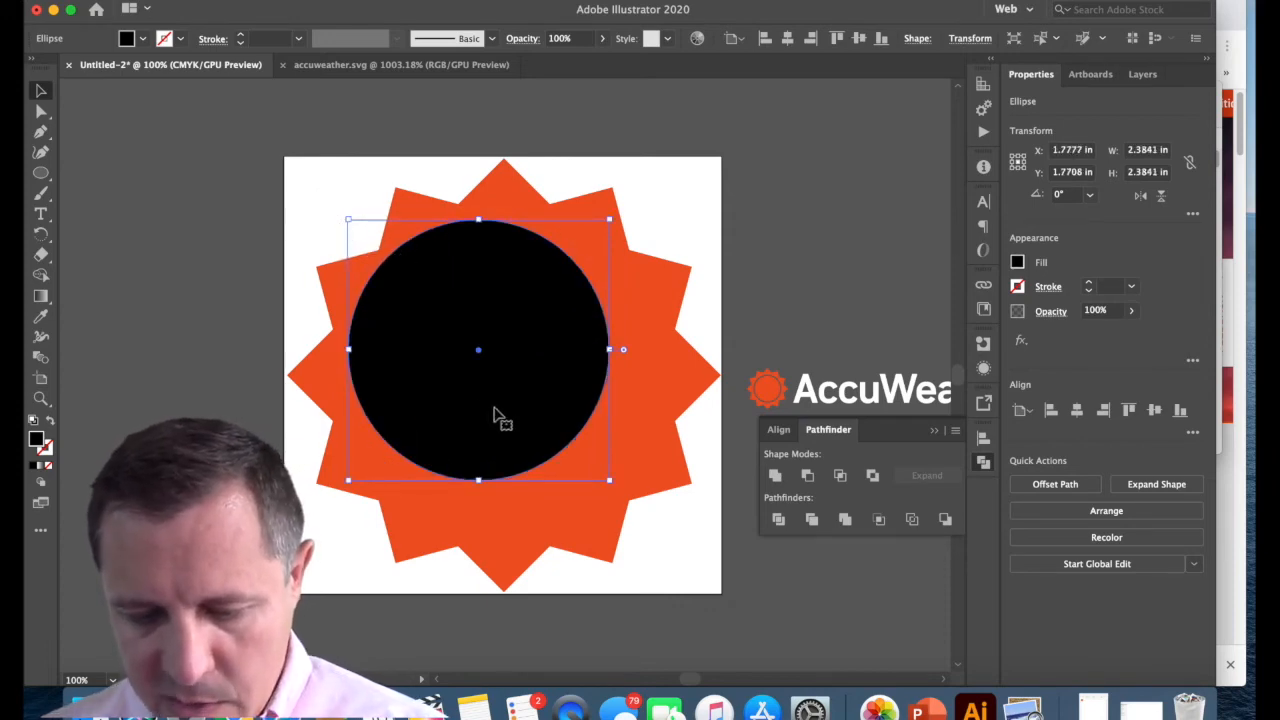
drag(610, 480, 663, 556)
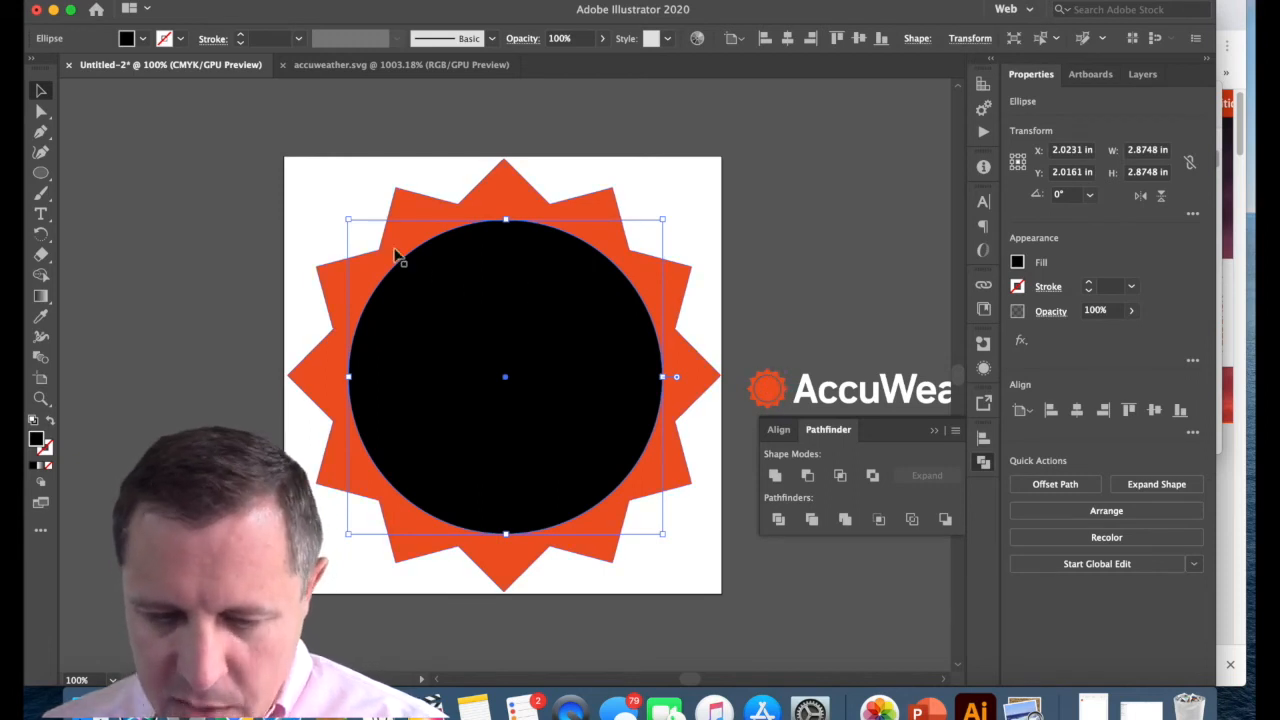
drag(347, 217, 340, 211)
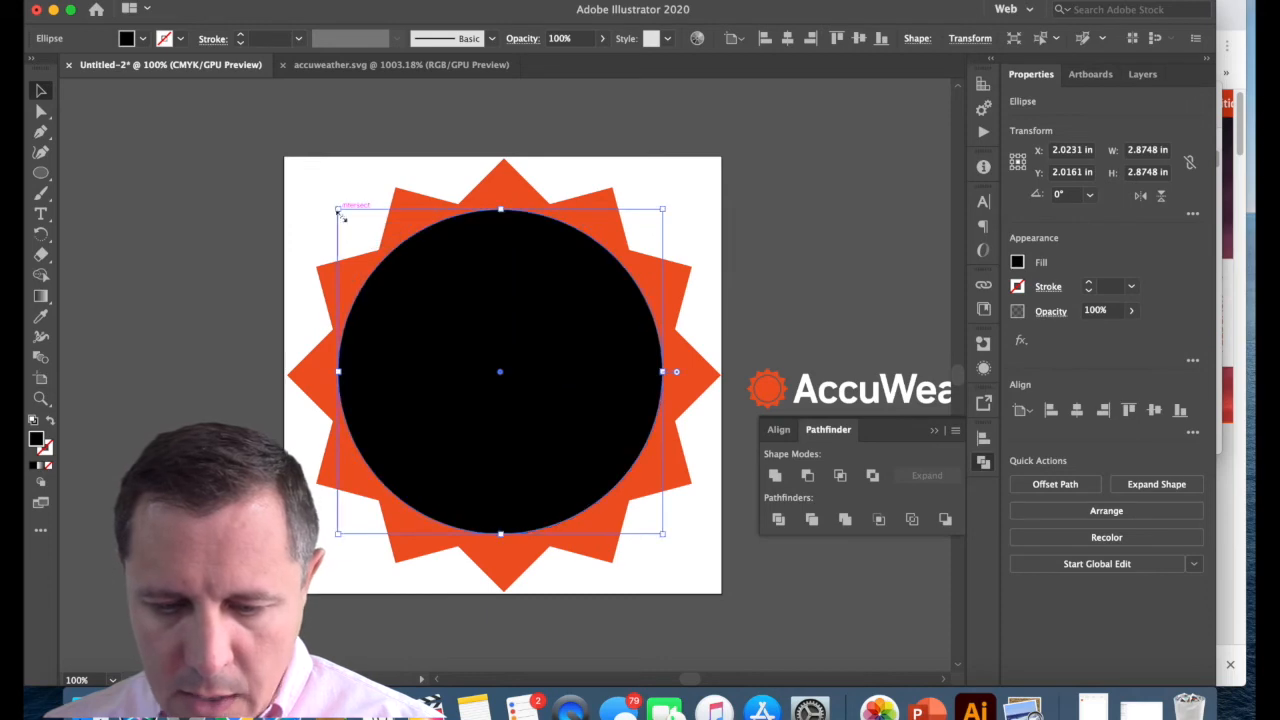
drag(660, 535, 666, 553)
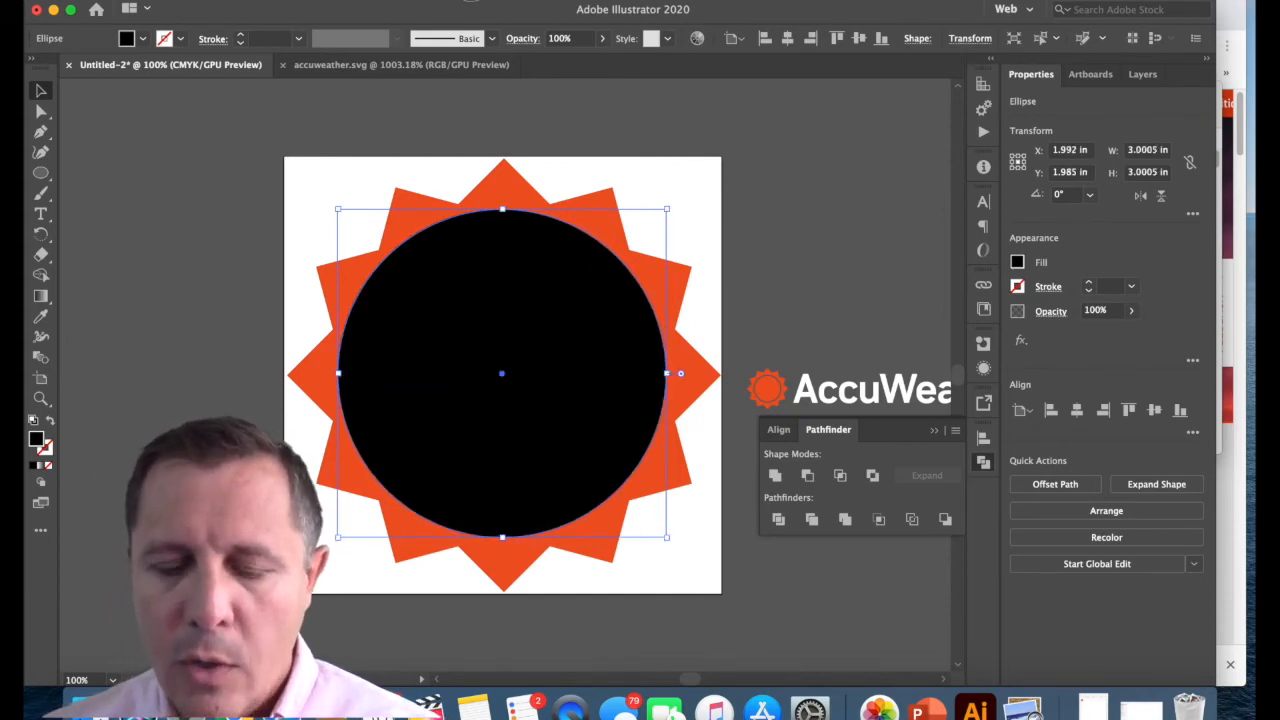
Examine the circle's fit inside the star's inner corners in Outline view, and return to the filled Preview
click(471, 1)
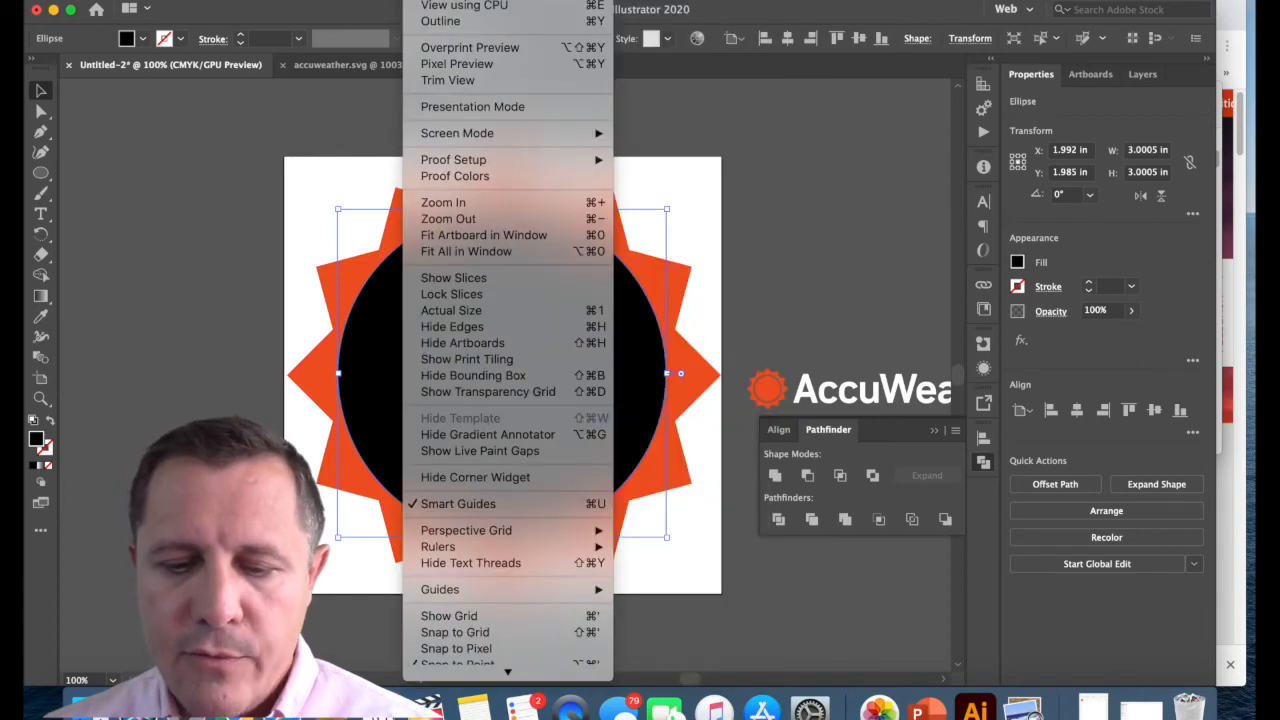
click(440, 21)
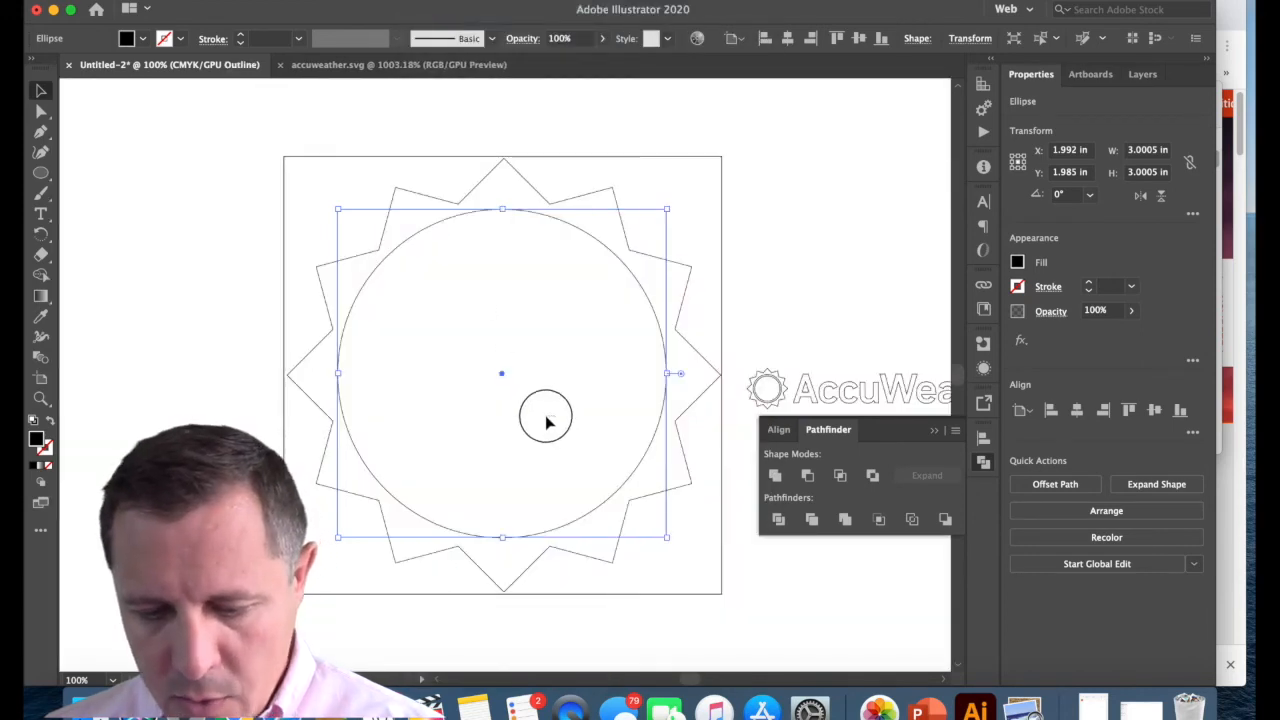
click(550, 414)
click(581, 230)
drag(587, 314, 562, 345)
drag(620, 492, 623, 486)
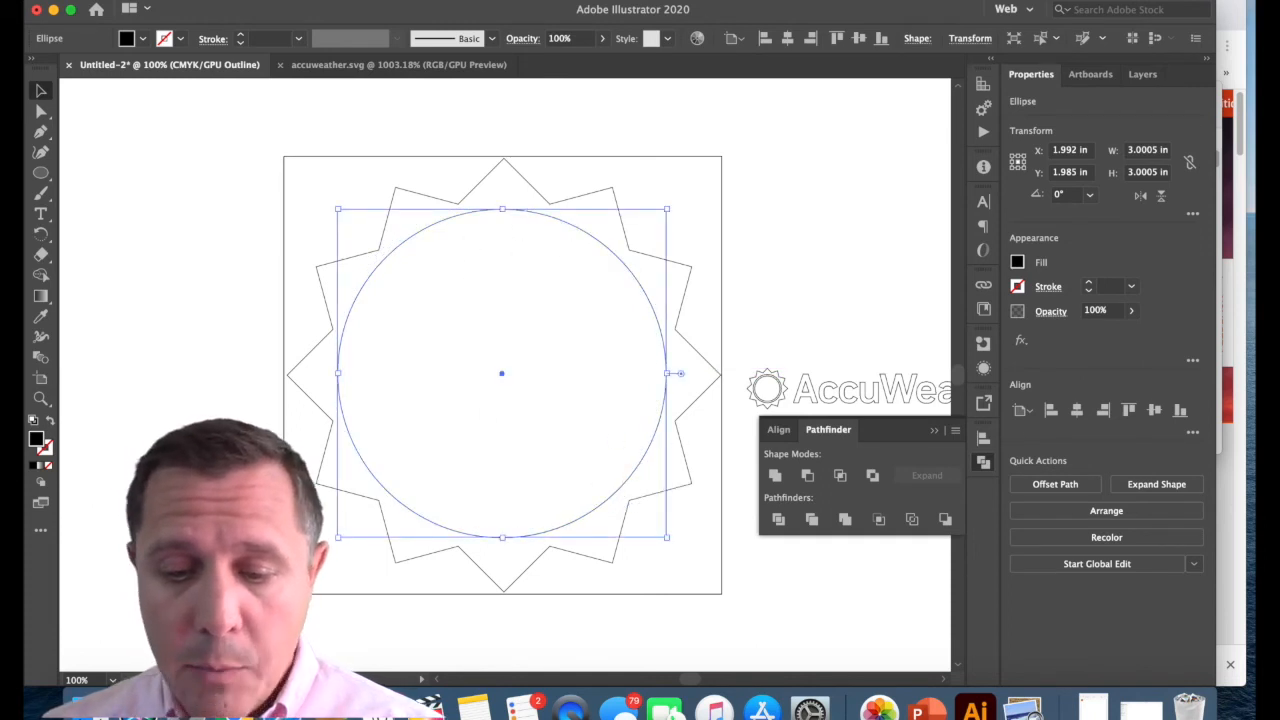
click(425, 0)
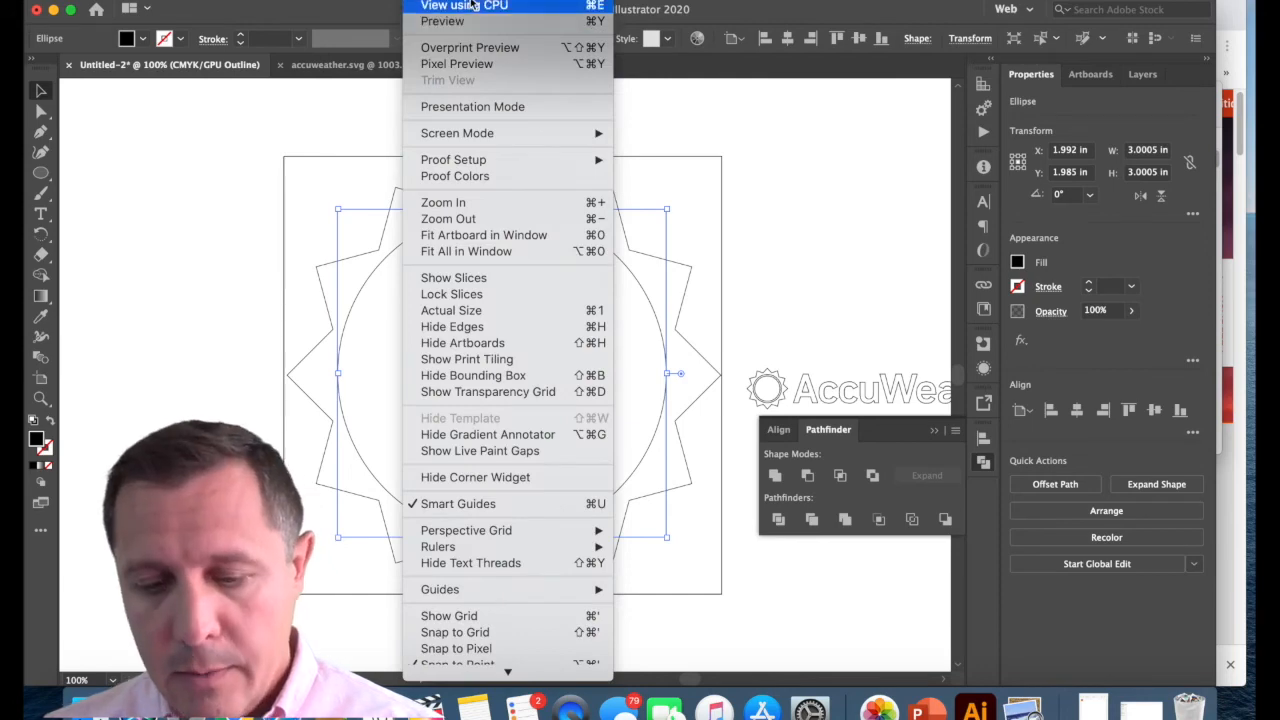
click(475, 11)
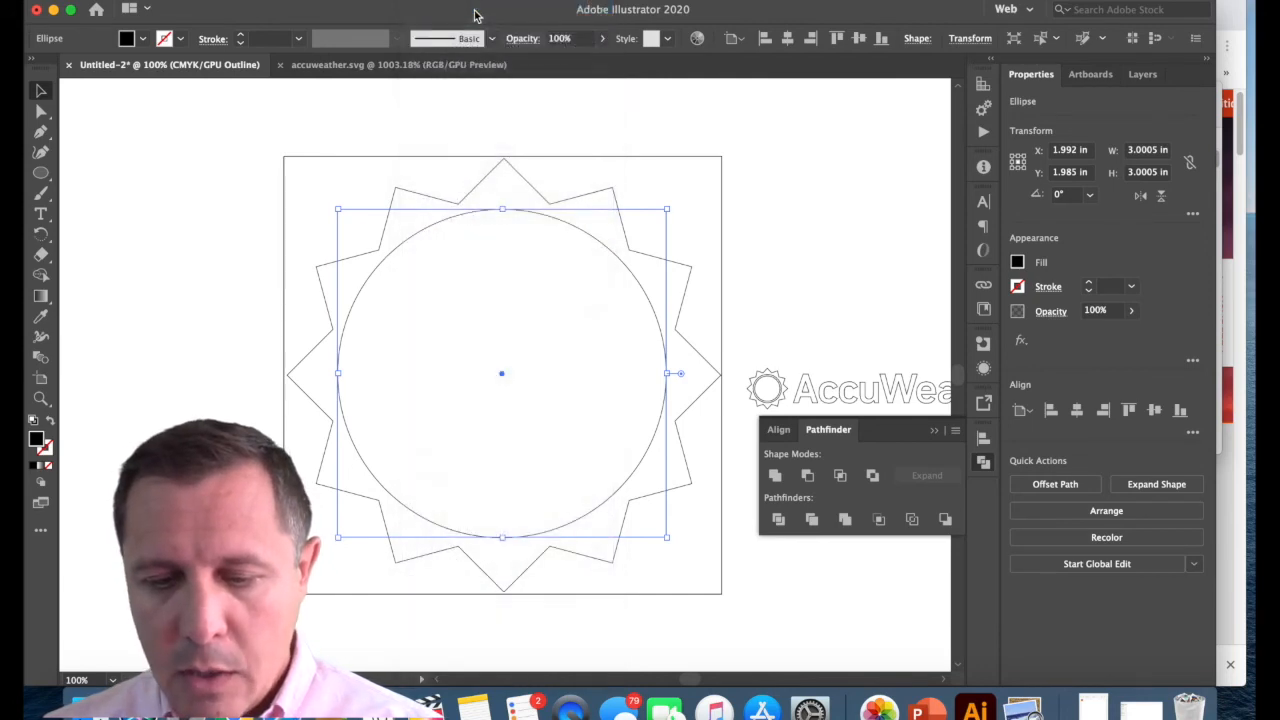
click(428, 0)
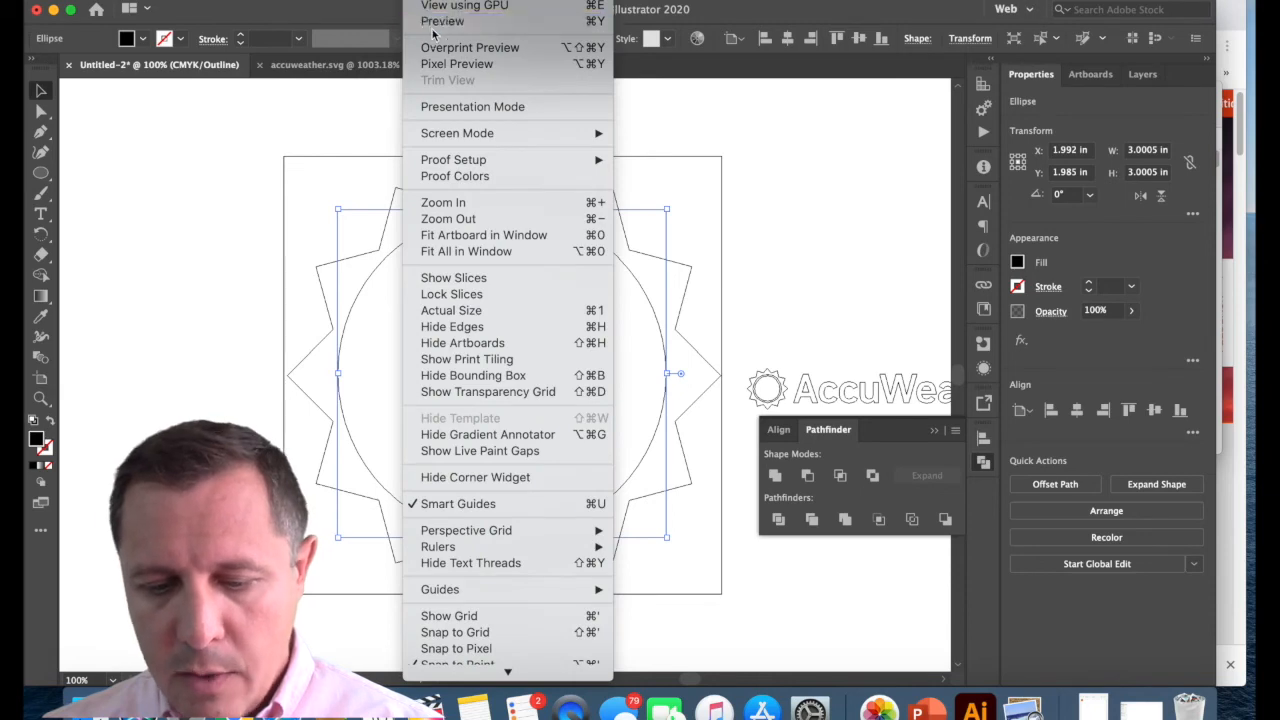
click(438, 22)
Move the black circle off the star to about X -1.12 in, Y 1.52 in, mostly outside the artboard
drag(578, 390, 213, 331)
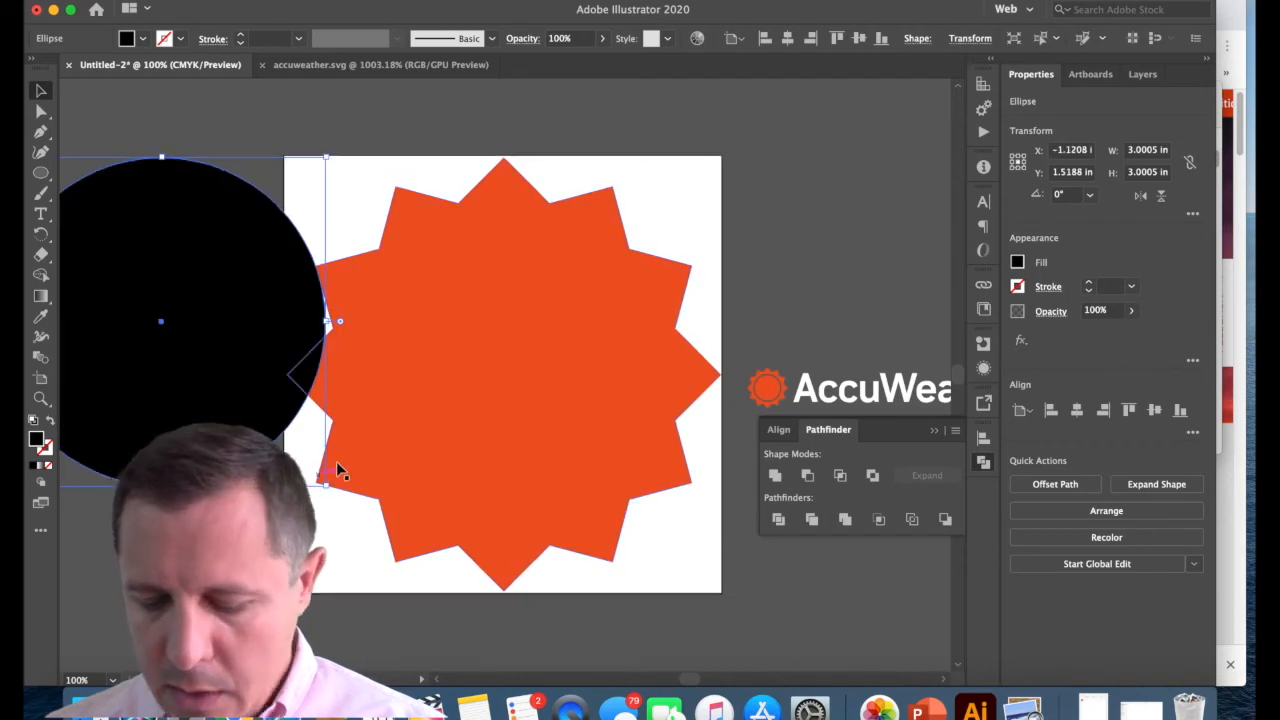
key(super+minus)
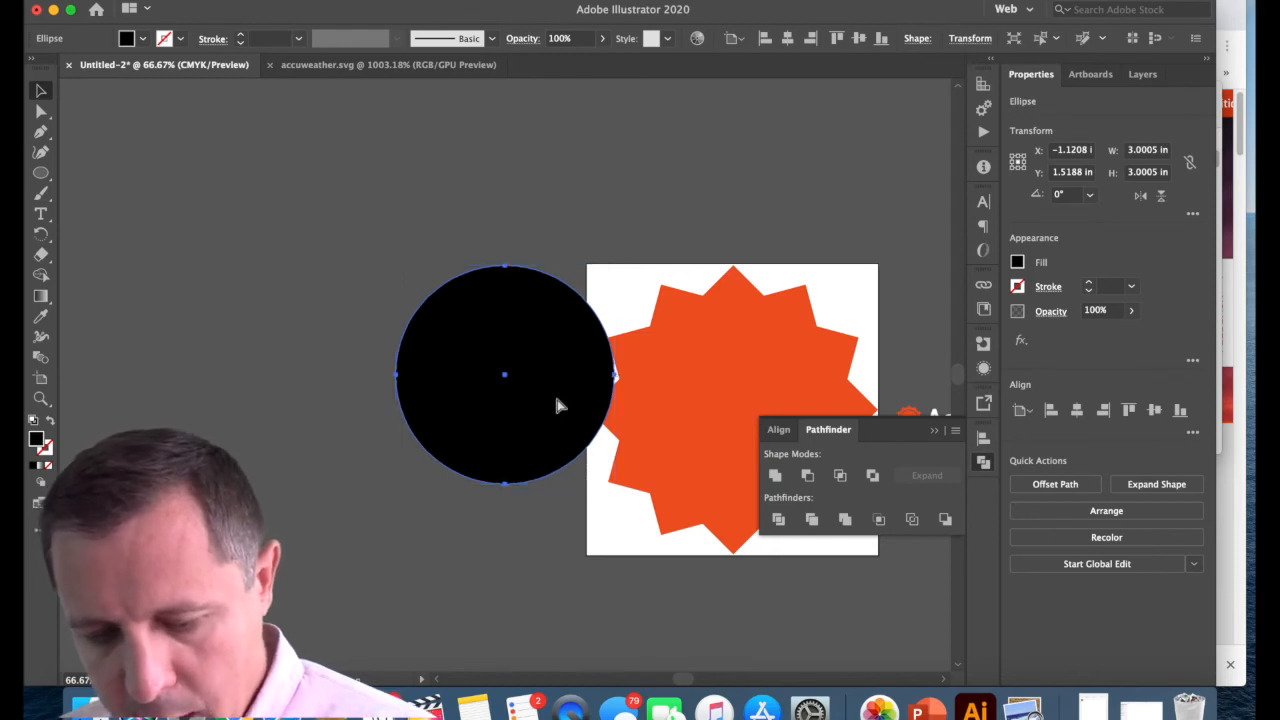
Paste a copy of the black circle, move it to the left of the original and shrink it proportionally to about 2.62 in across
key(super+v)
drag(530, 358, 359, 347)
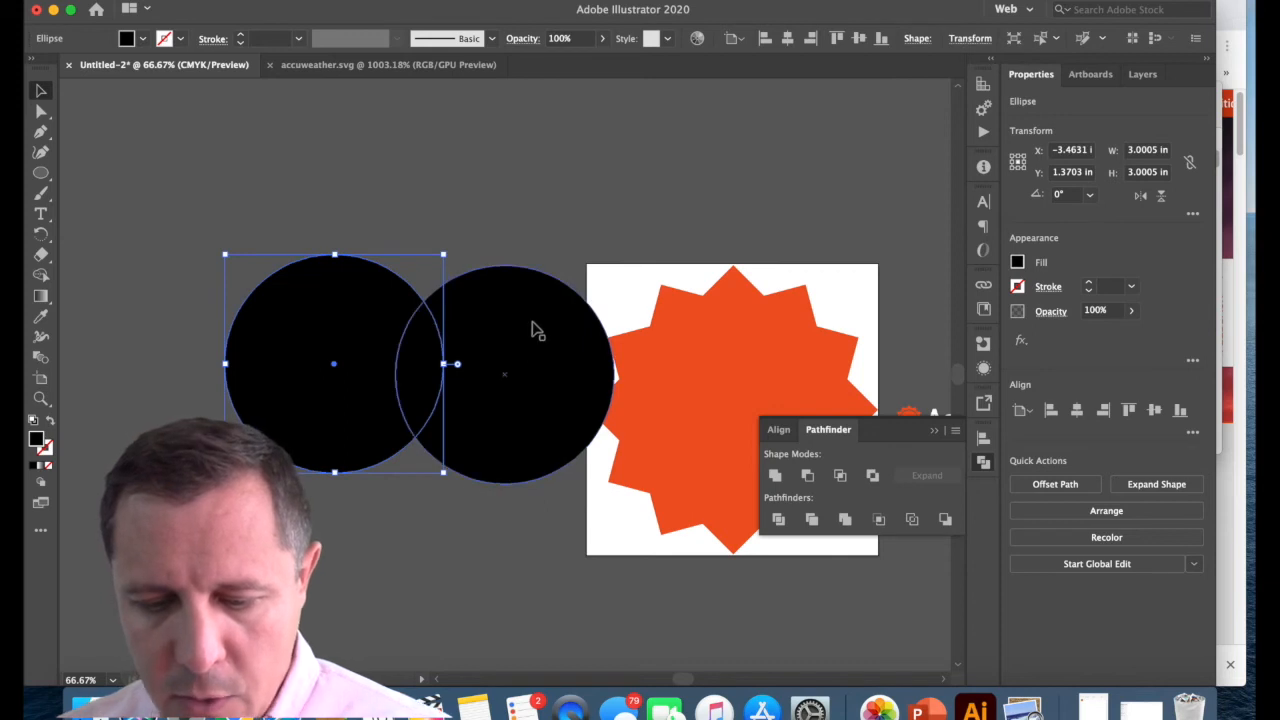
drag(227, 255, 248, 284)
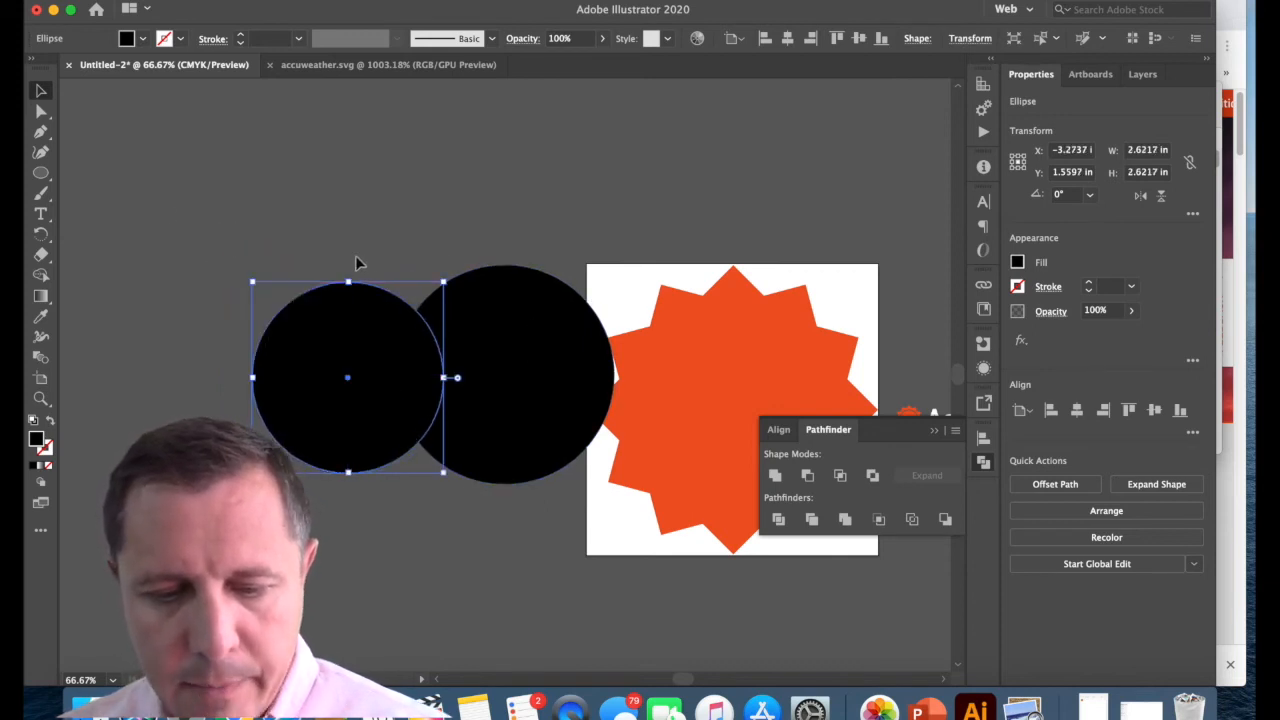
Fill the smaller circle with magenta
click(143, 40)
click(143, 67)
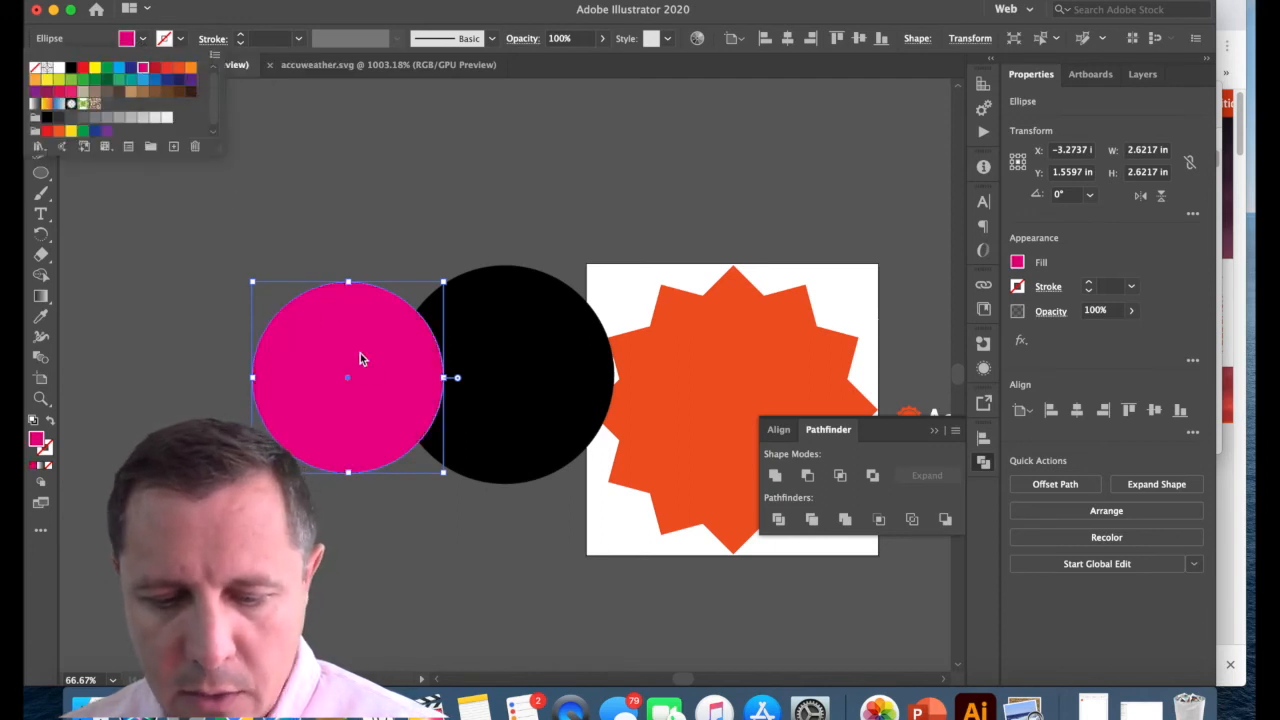
click(326, 297)
Move the magenta circle onto the centre of the black circle
drag(387, 357, 497, 352)
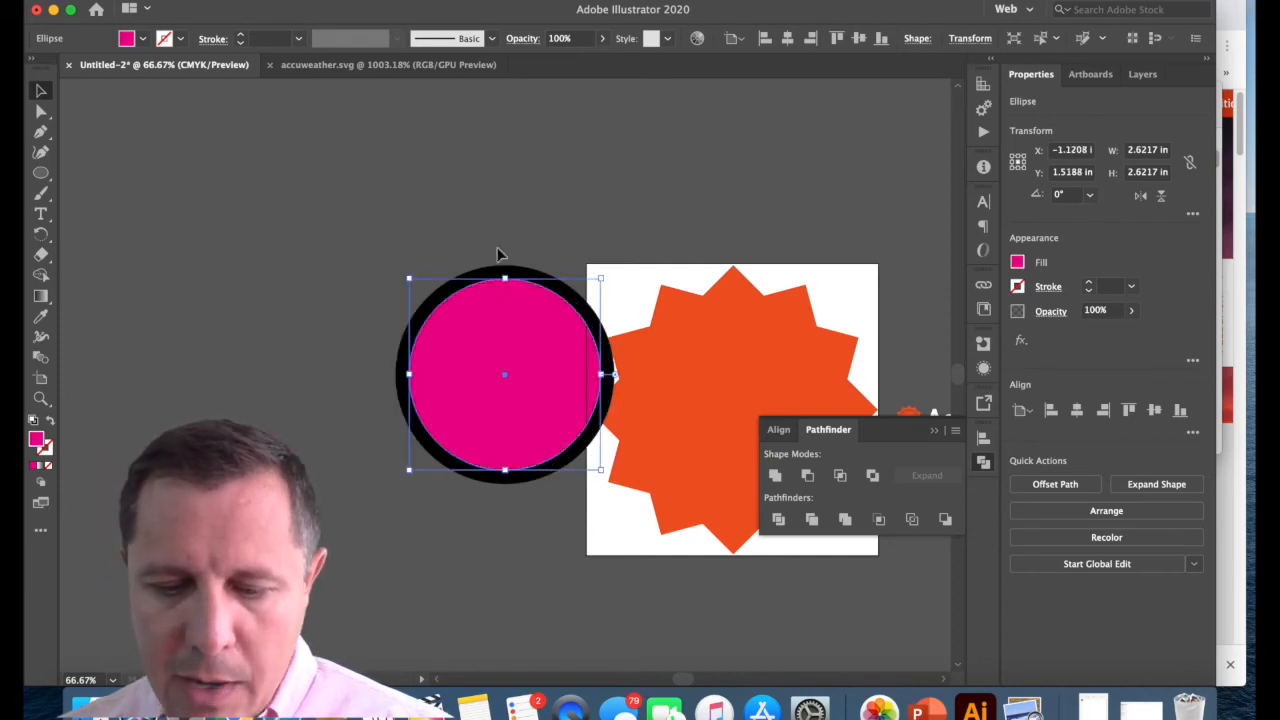
click(500, 256)
click(483, 355)
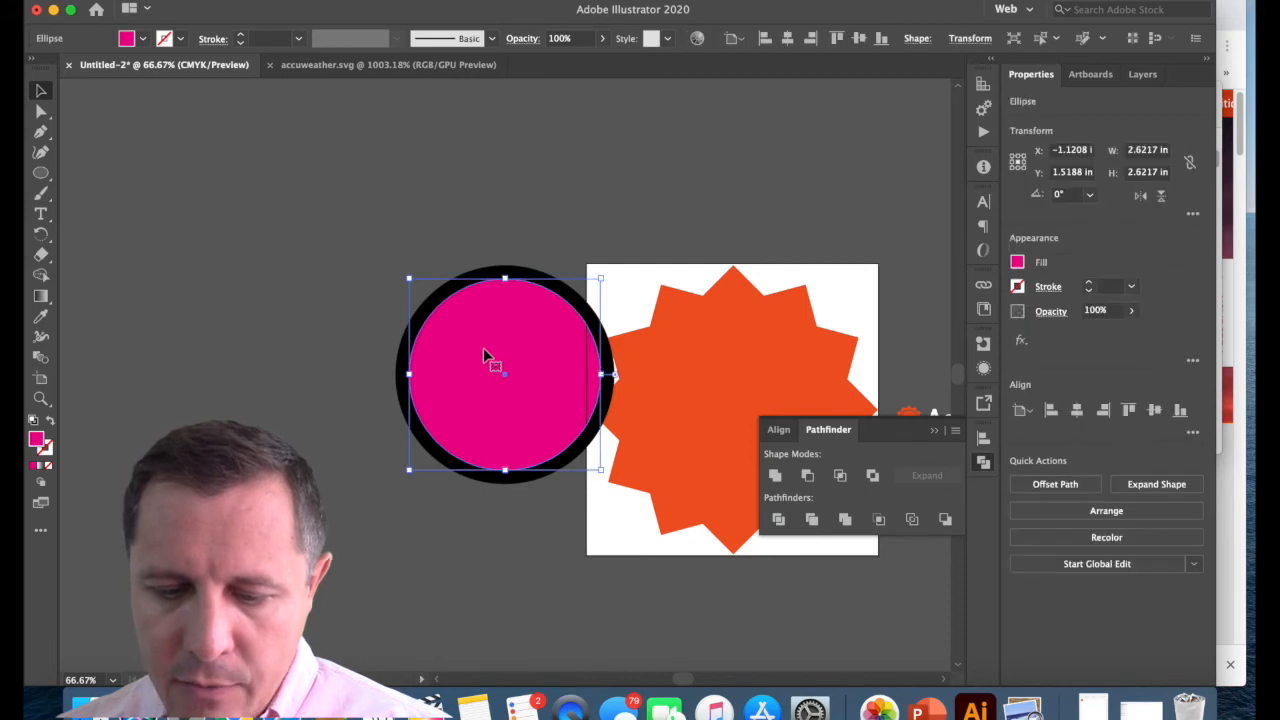
Move both circles together clear of the artboard, and shift the magenta circle off-centre to about X -2.44 in
drag(330, 240, 522, 509)
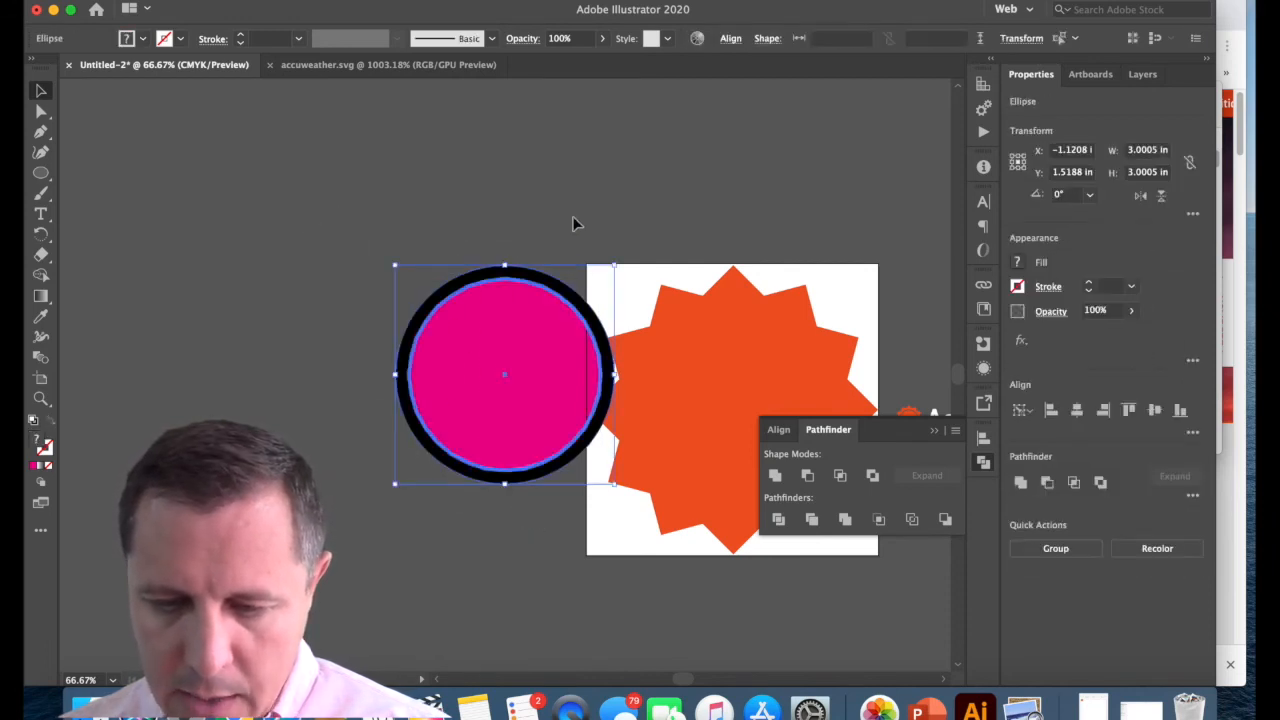
click(731, 42)
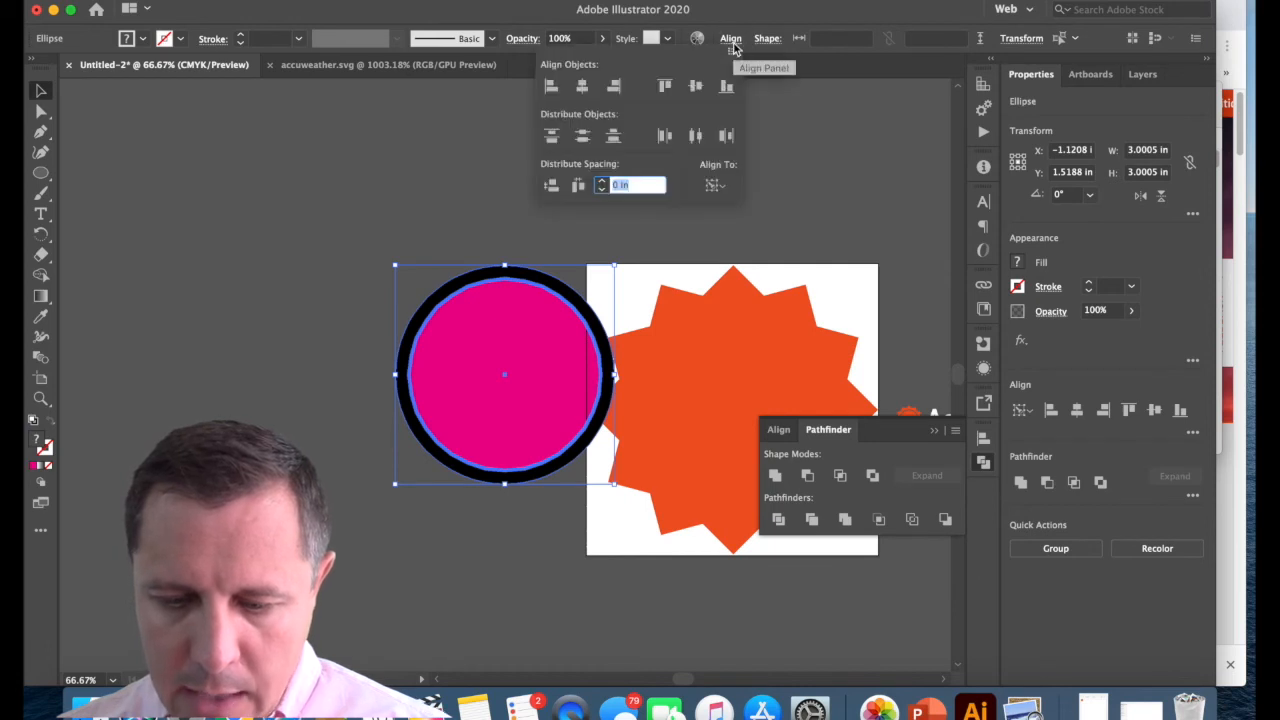
drag(466, 371, 437, 370)
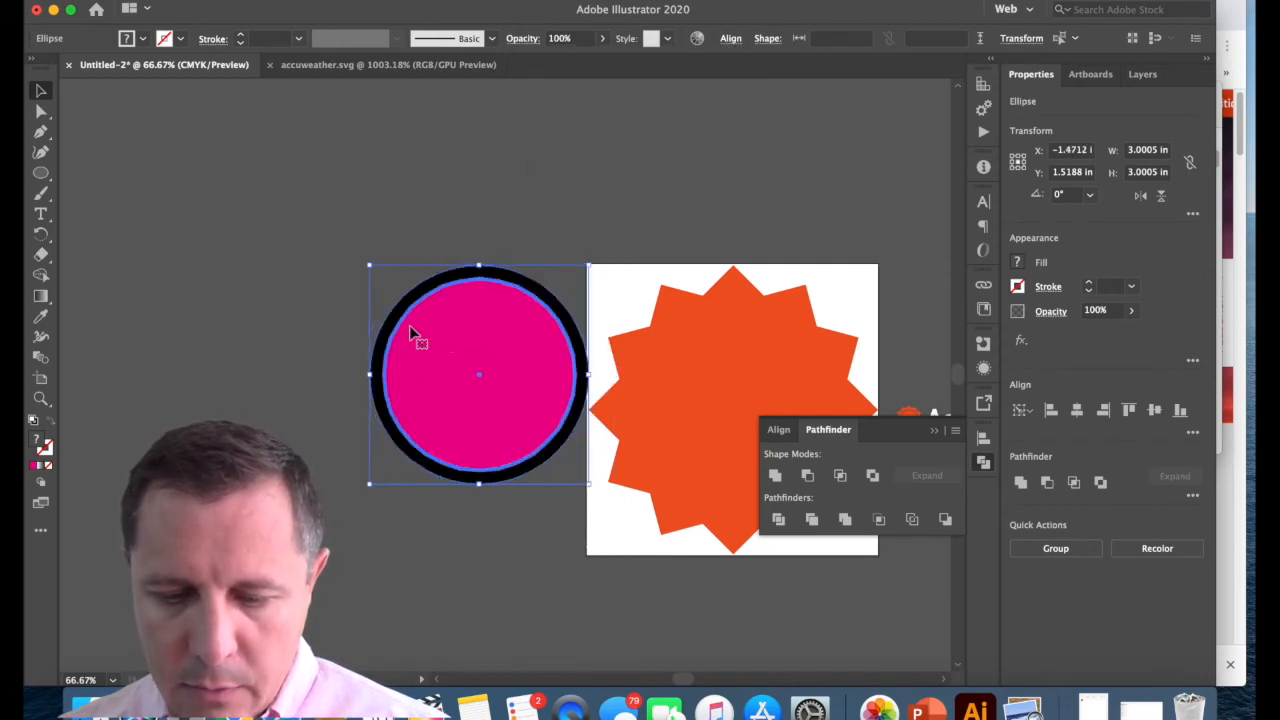
click(291, 223)
drag(443, 423, 369, 414)
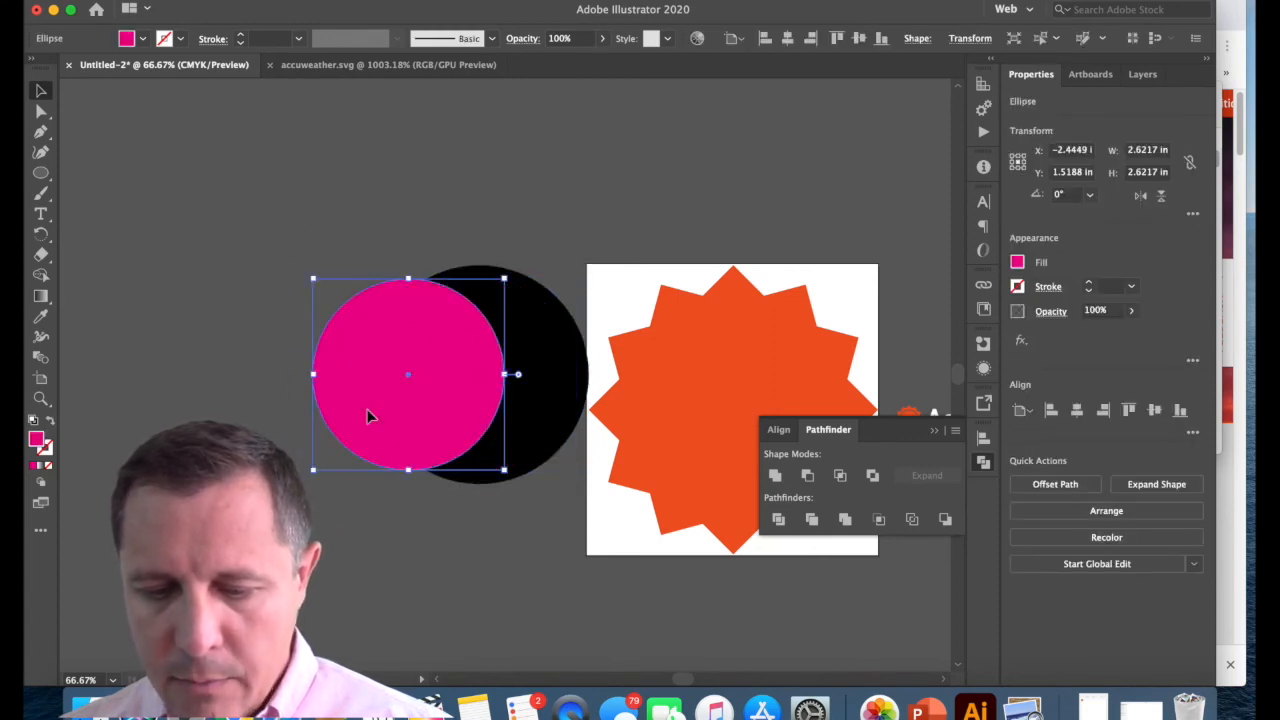
Align the black and magenta circles on their horizontal centres
drag(397, 268, 515, 540)
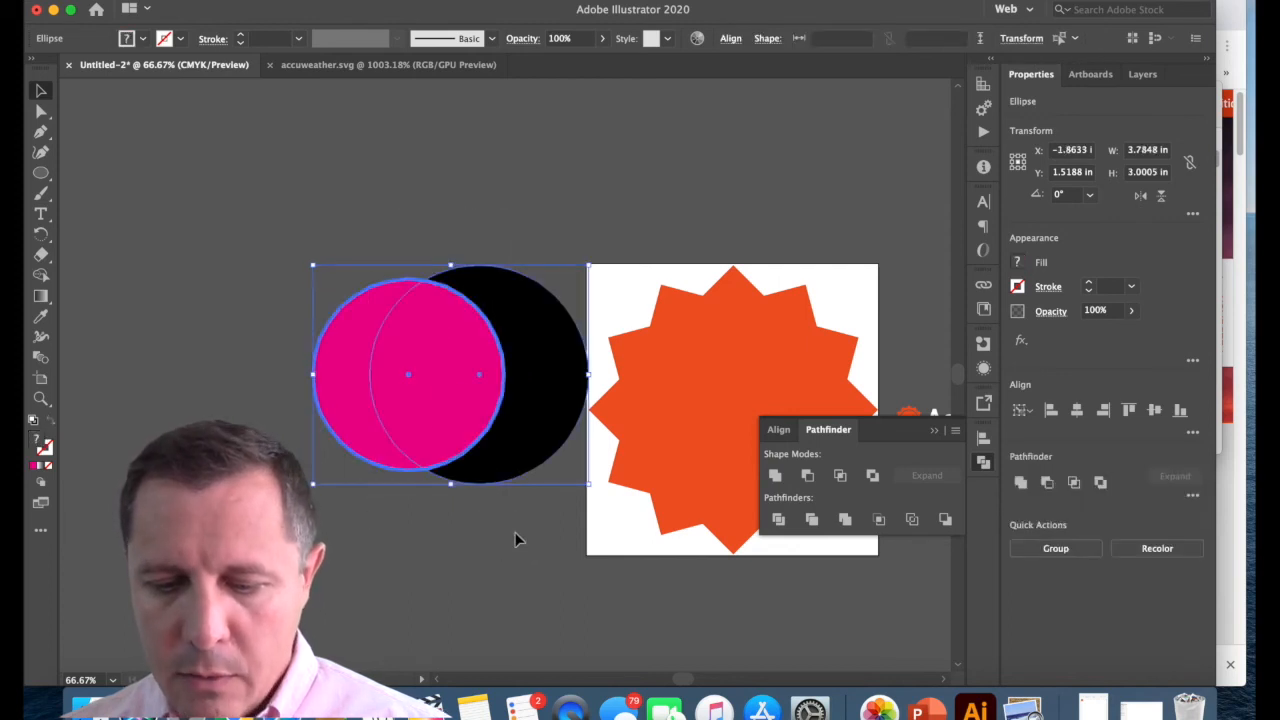
click(731, 39)
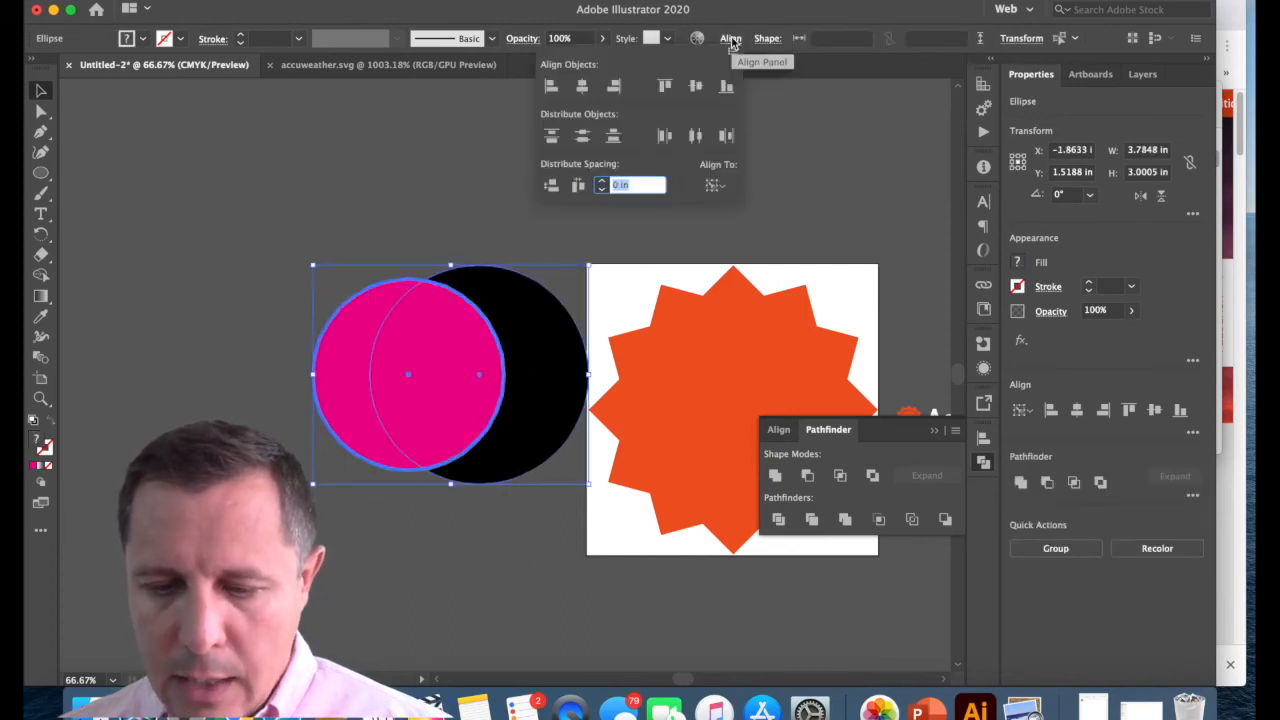
click(581, 88)
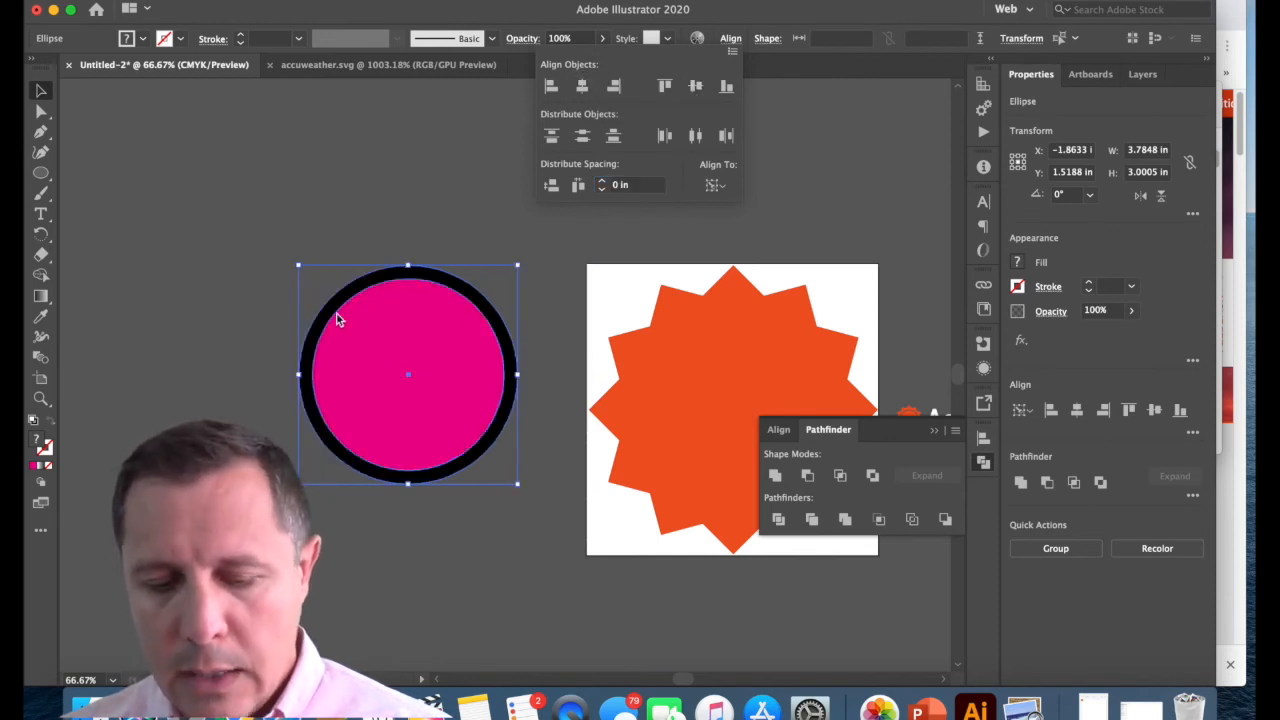
click(443, 383)
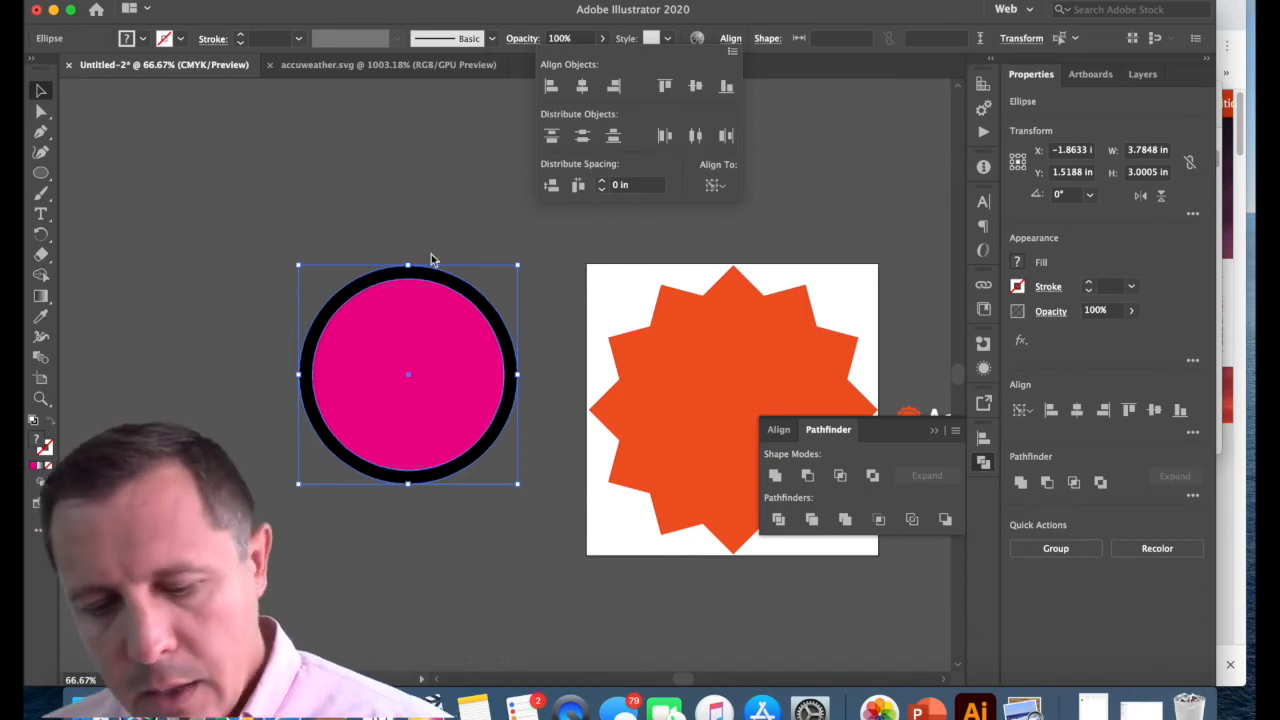
click(425, 237)
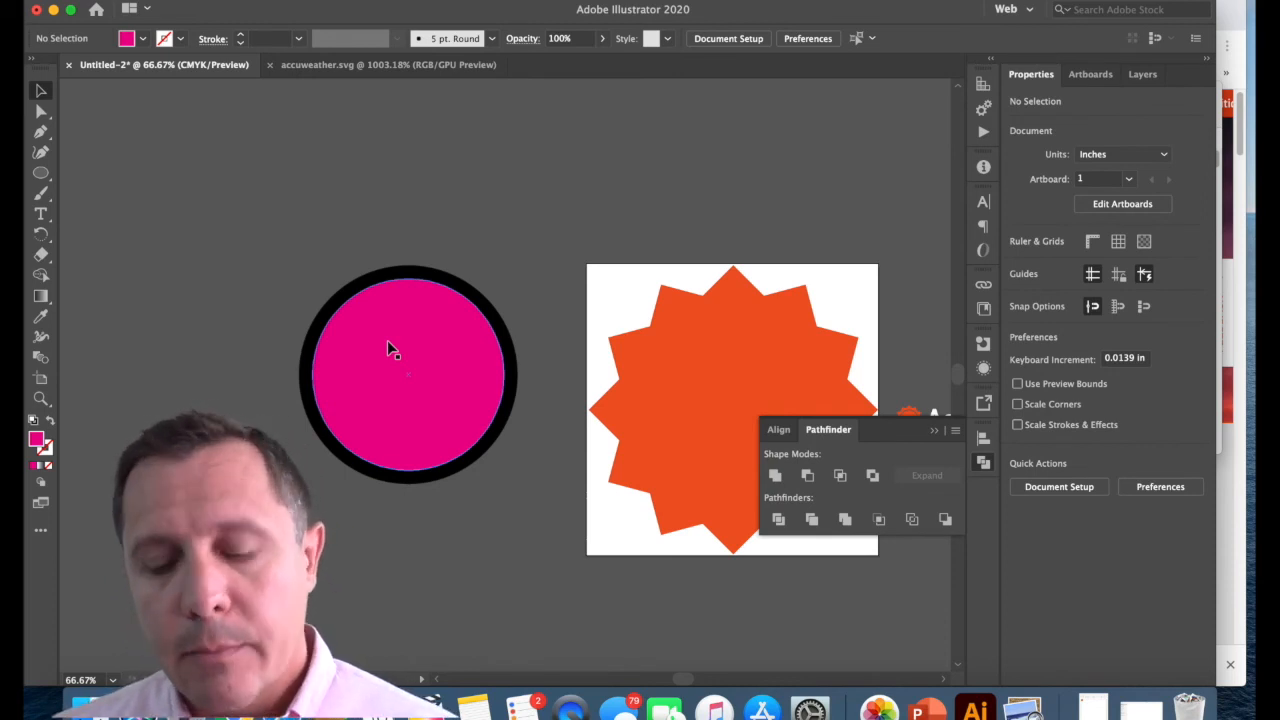
Subtract the magenta circle from the black one with Minus Front, and move the ring onto the star at about X 1.94 in, Y 2.15 in
drag(324, 247, 476, 535)
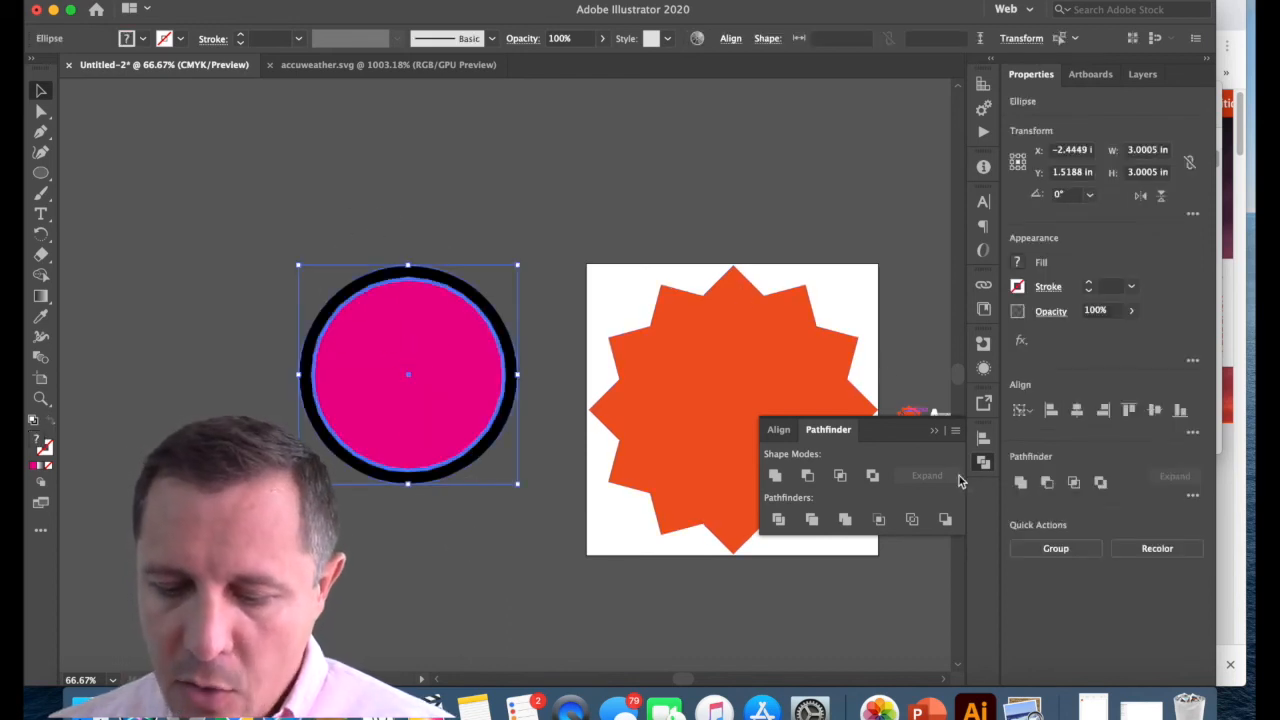
click(808, 477)
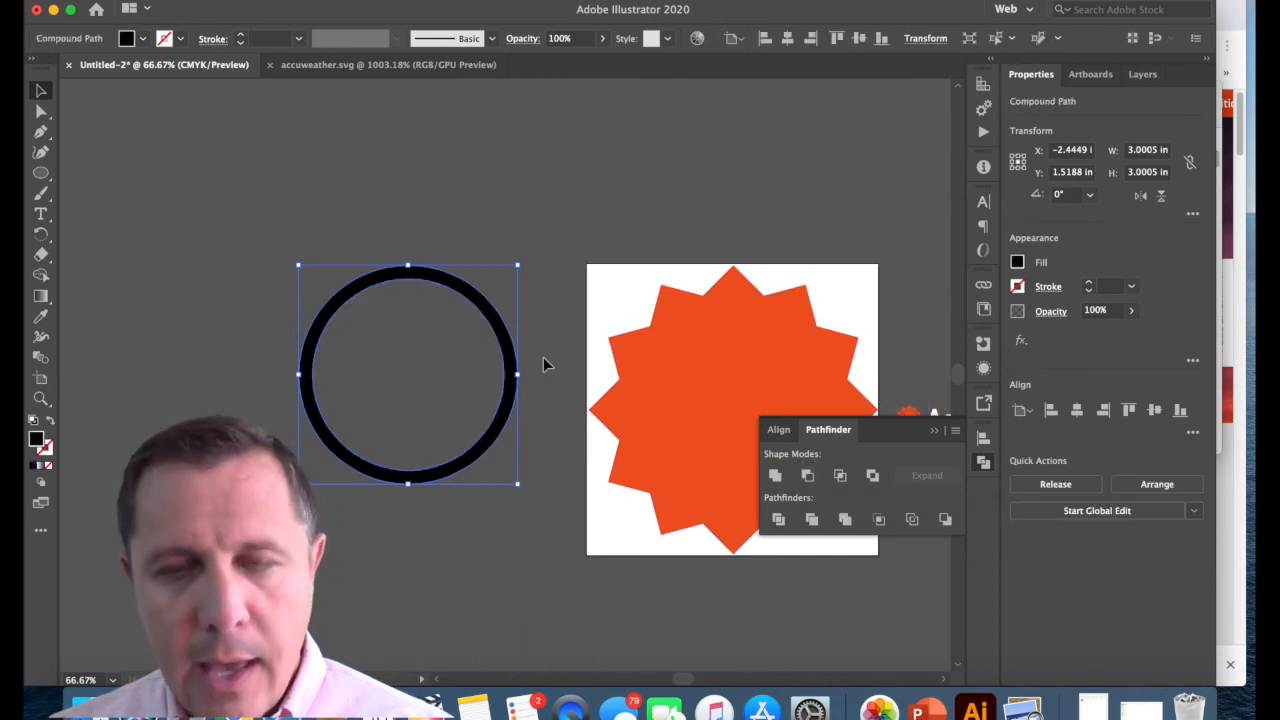
drag(420, 280, 290, 270)
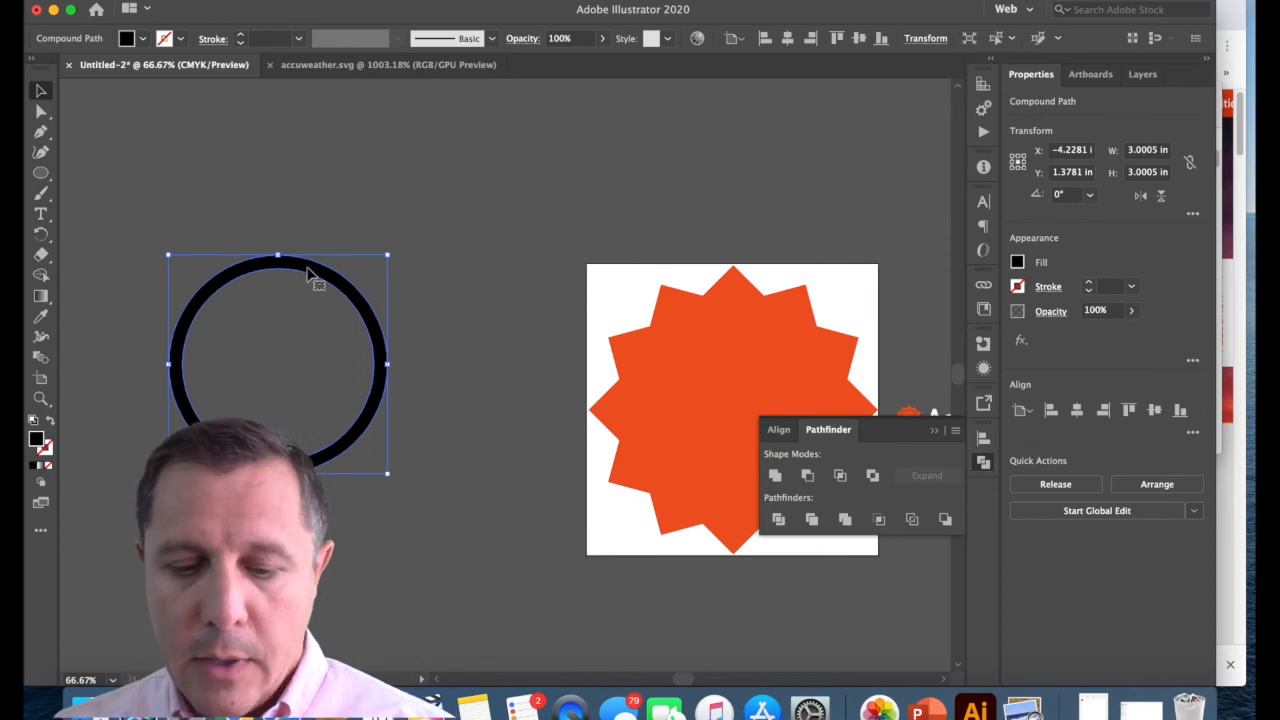
drag(310, 275, 758, 331)
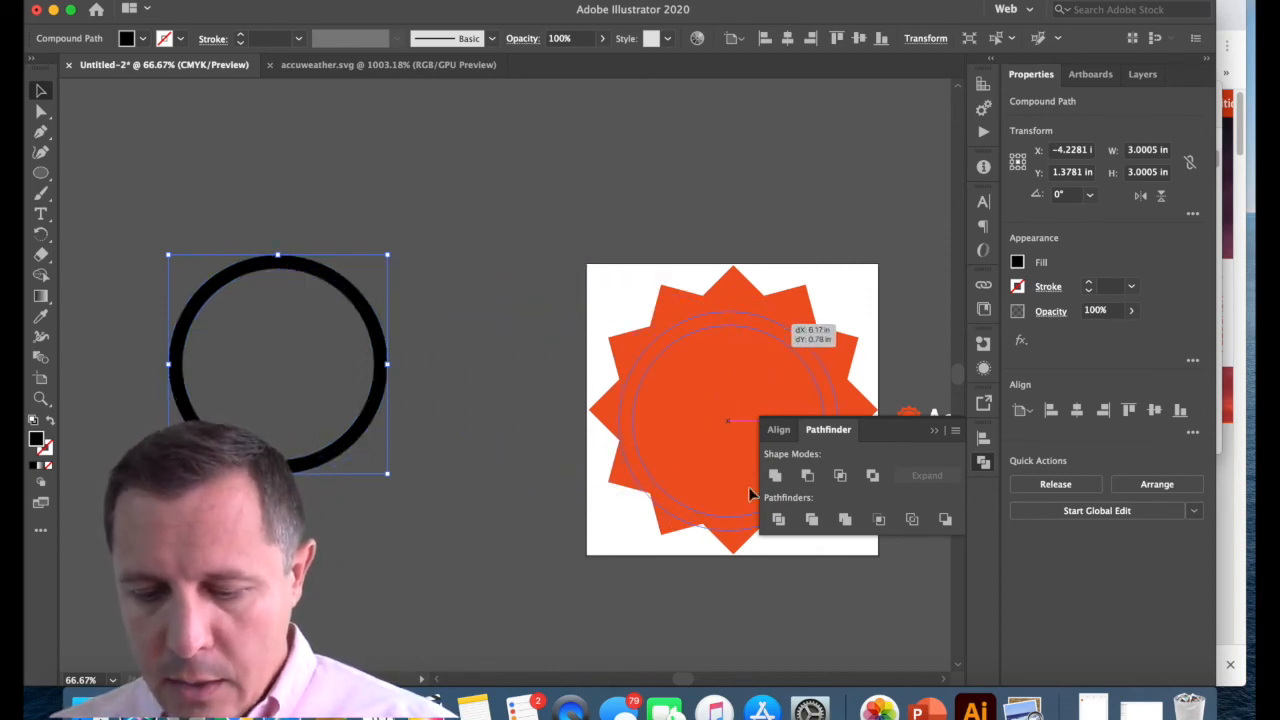
drag(750, 494, 750, 494)
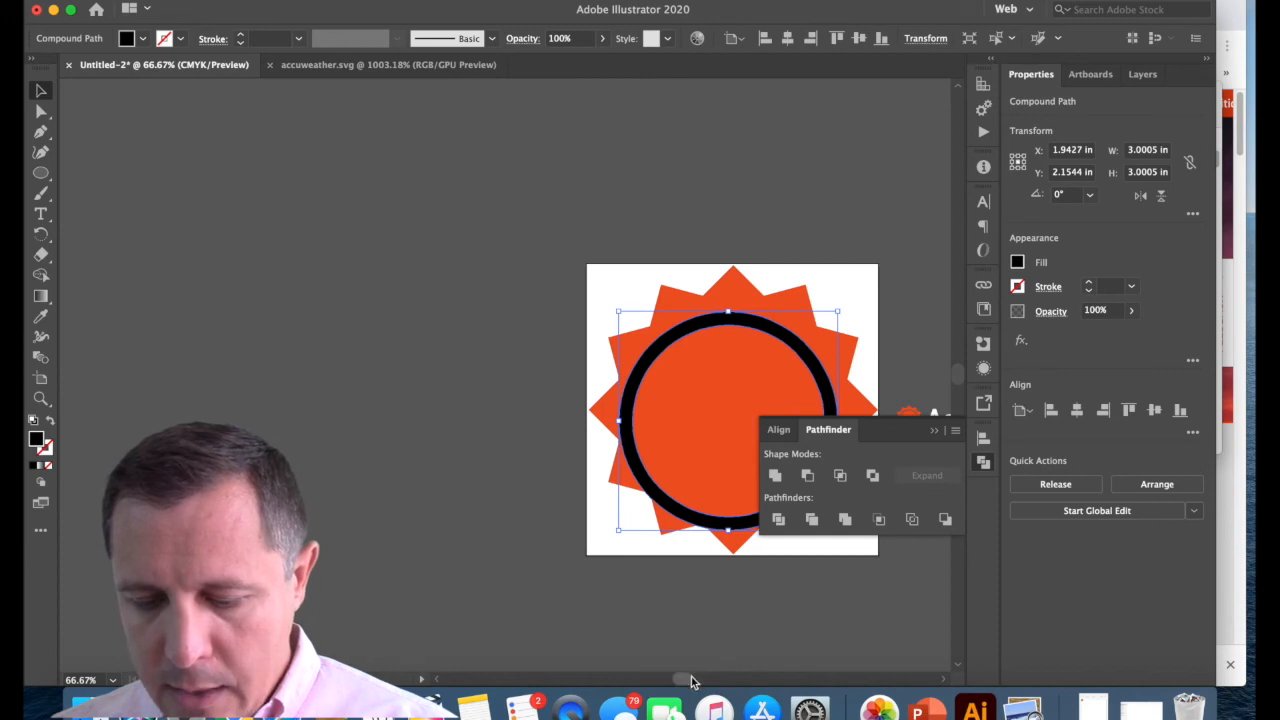
Align the orange star and the black ring on their vertical and horizontal centres
scroll(690, 680, right, 6)
click(348, 423)
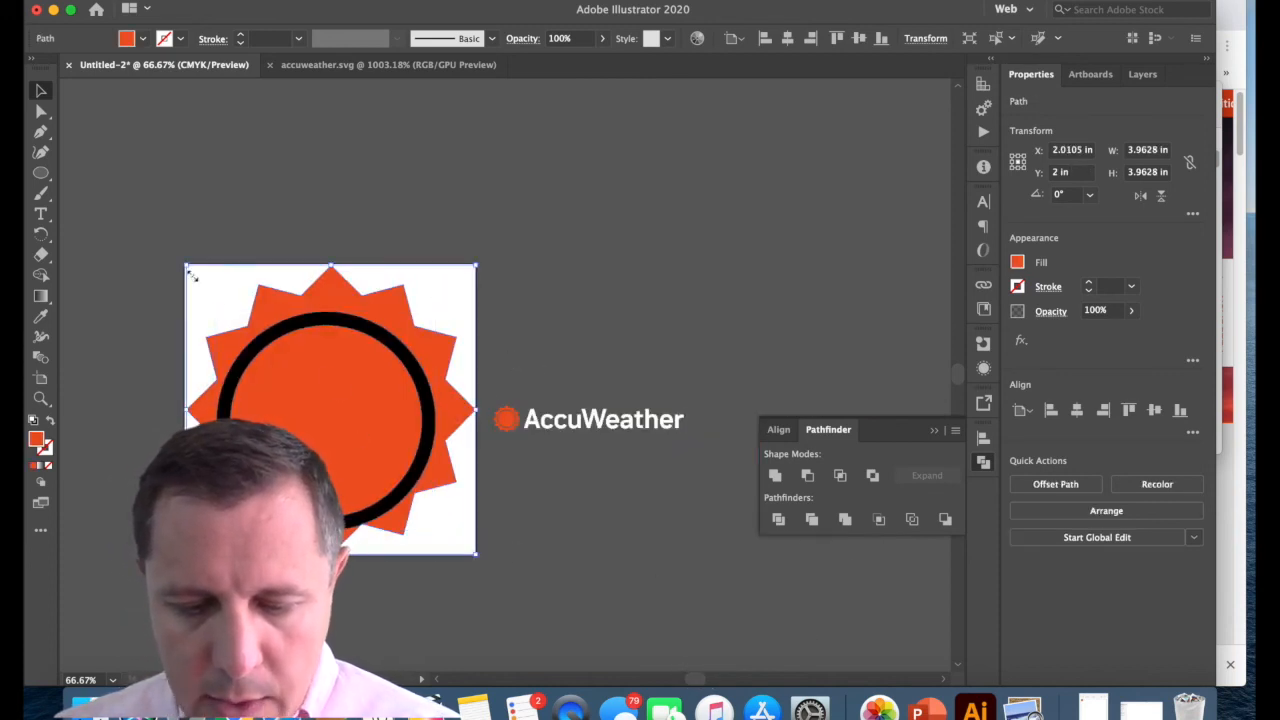
drag(165, 220, 440, 640)
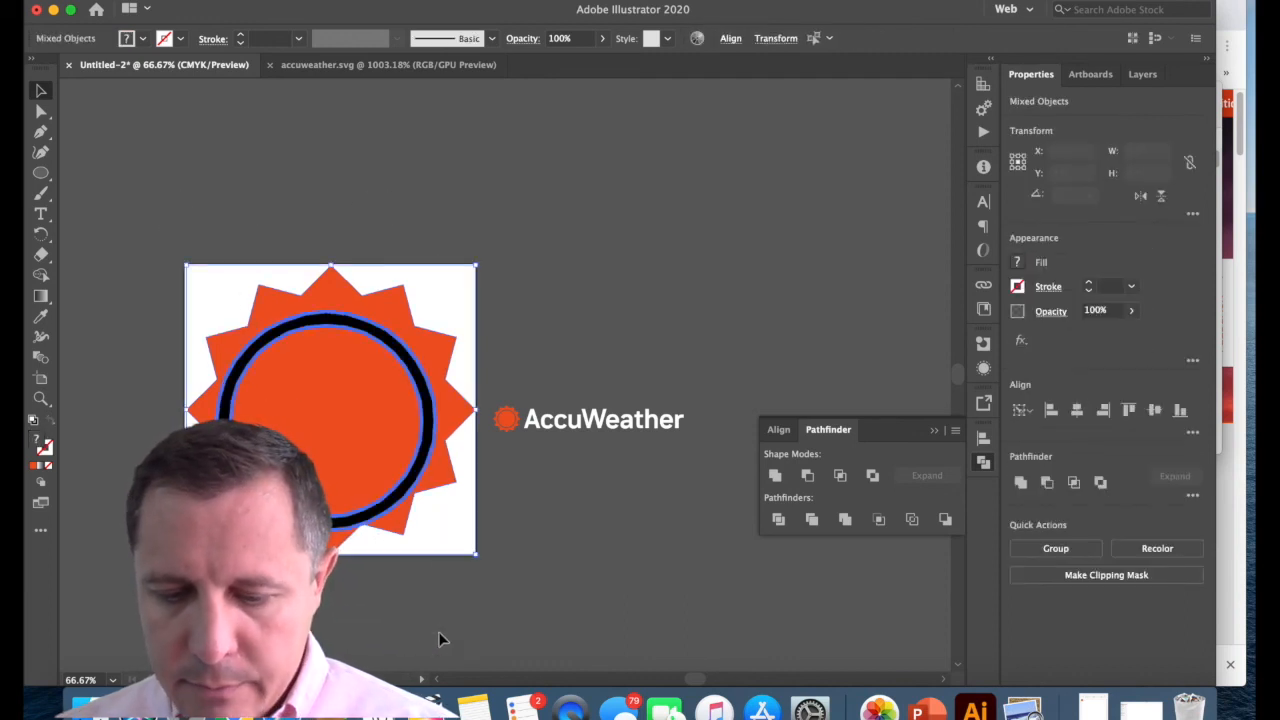
click(730, 40)
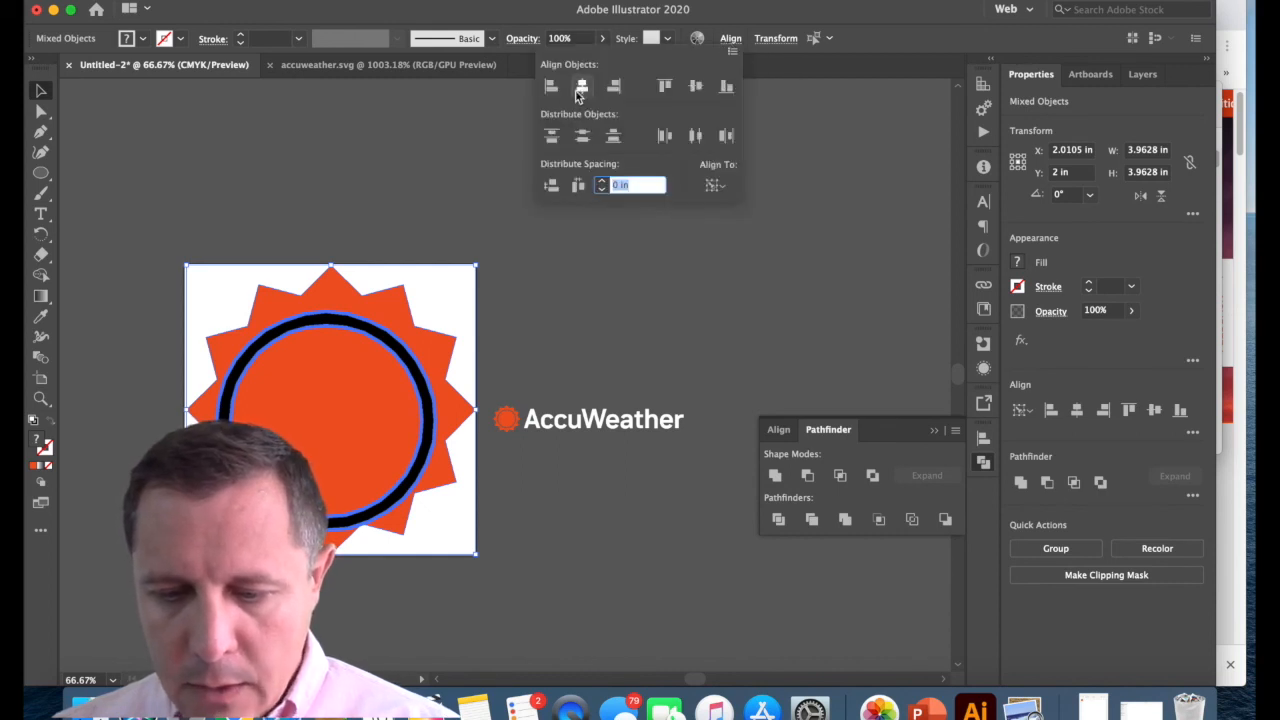
click(695, 87)
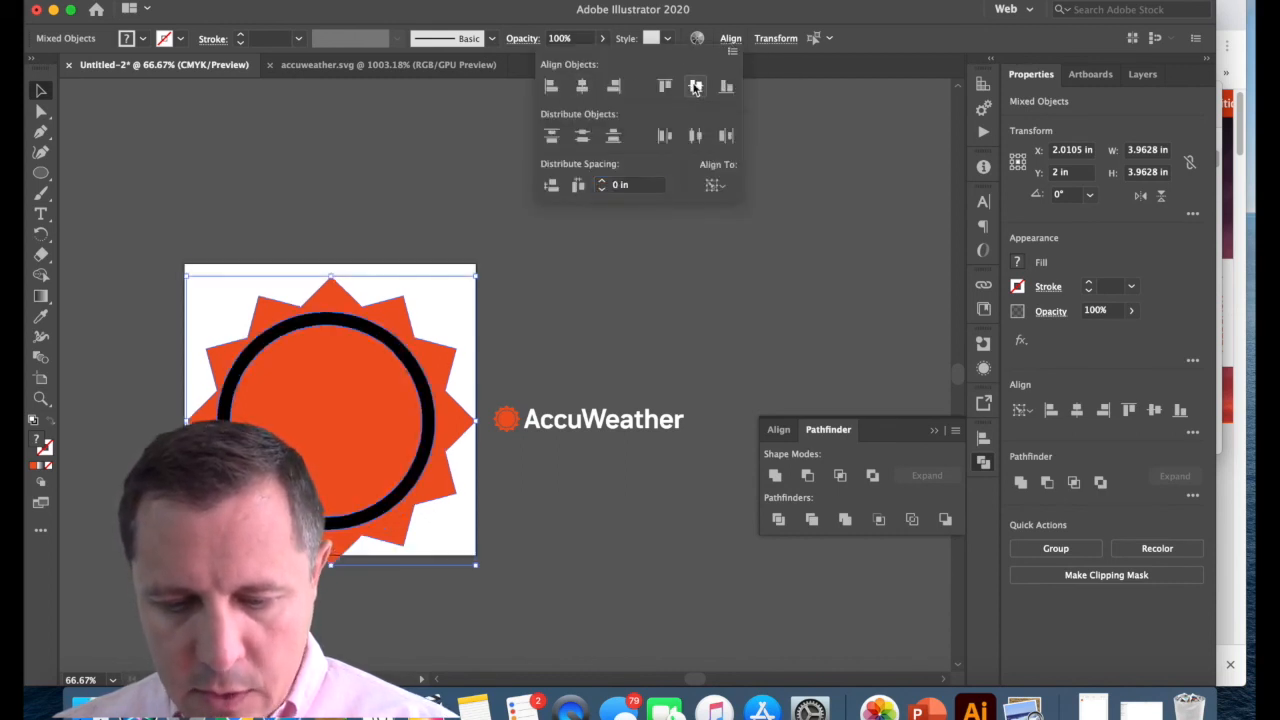
click(582, 89)
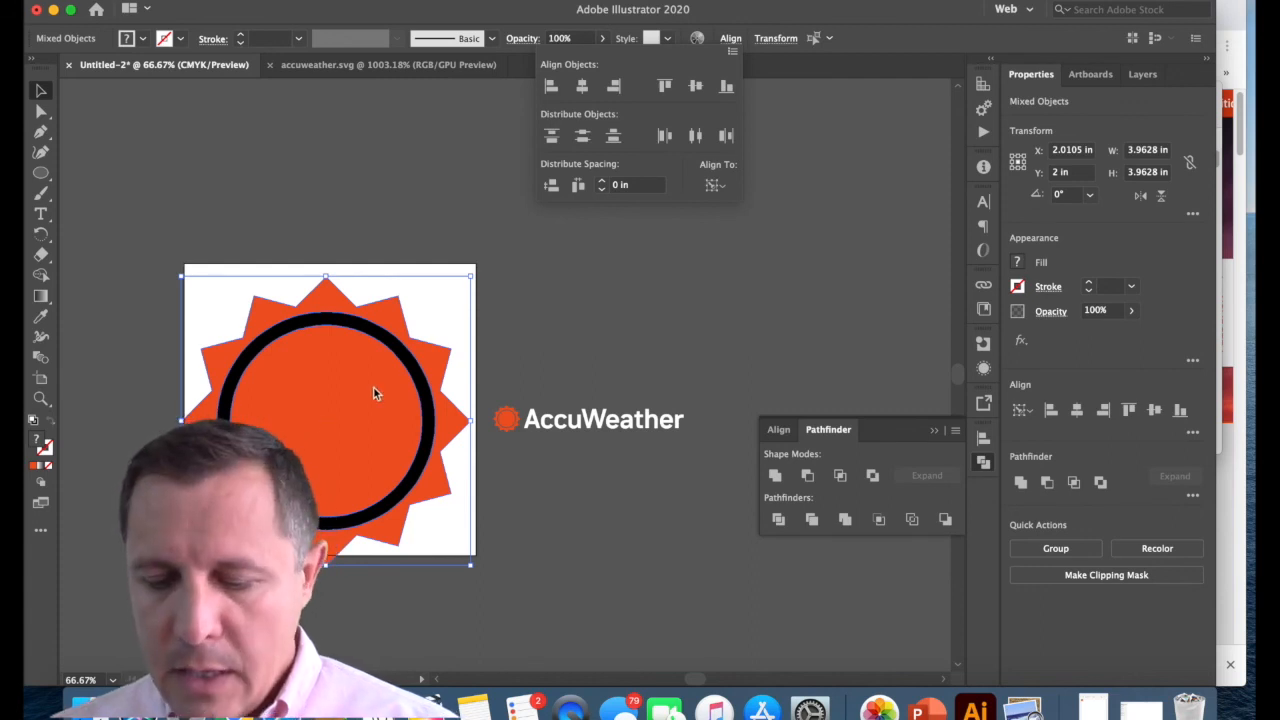
Subtract the ring from the star with Minus Front as a compound shape, and move it to about X 2 in, Y 1.94 in on the artboard
click(808, 475)
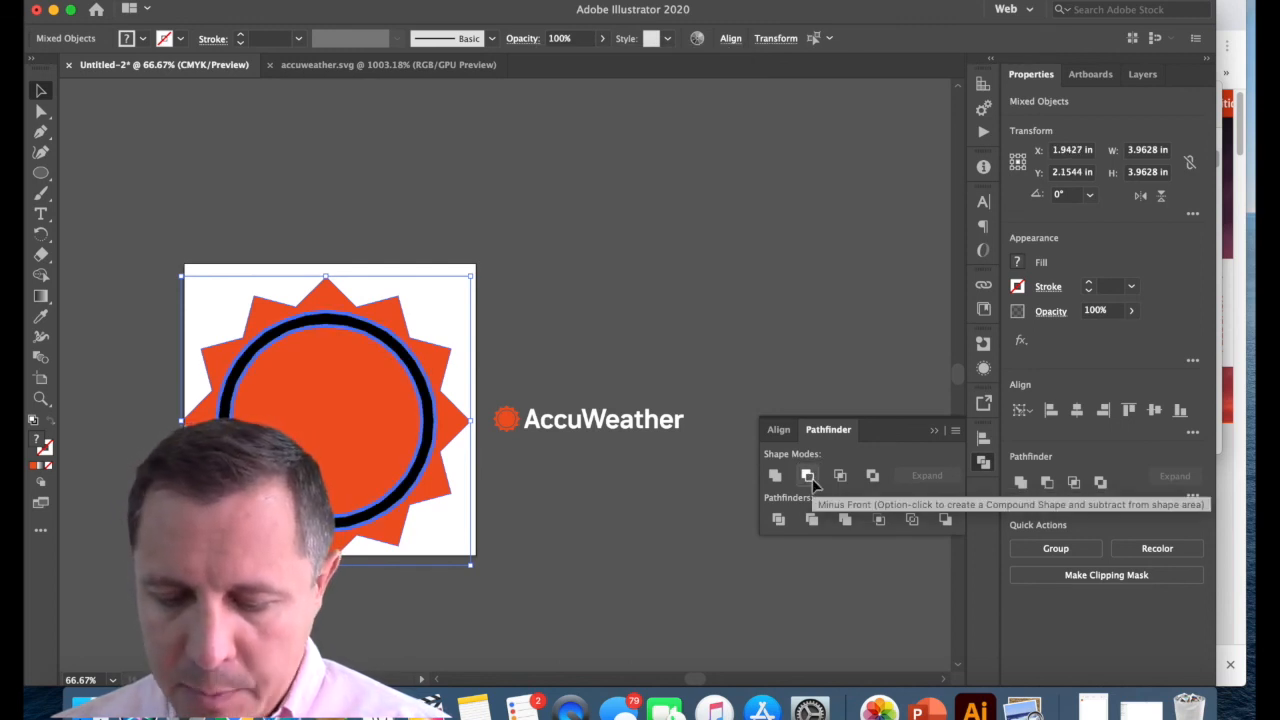
click(810, 478)
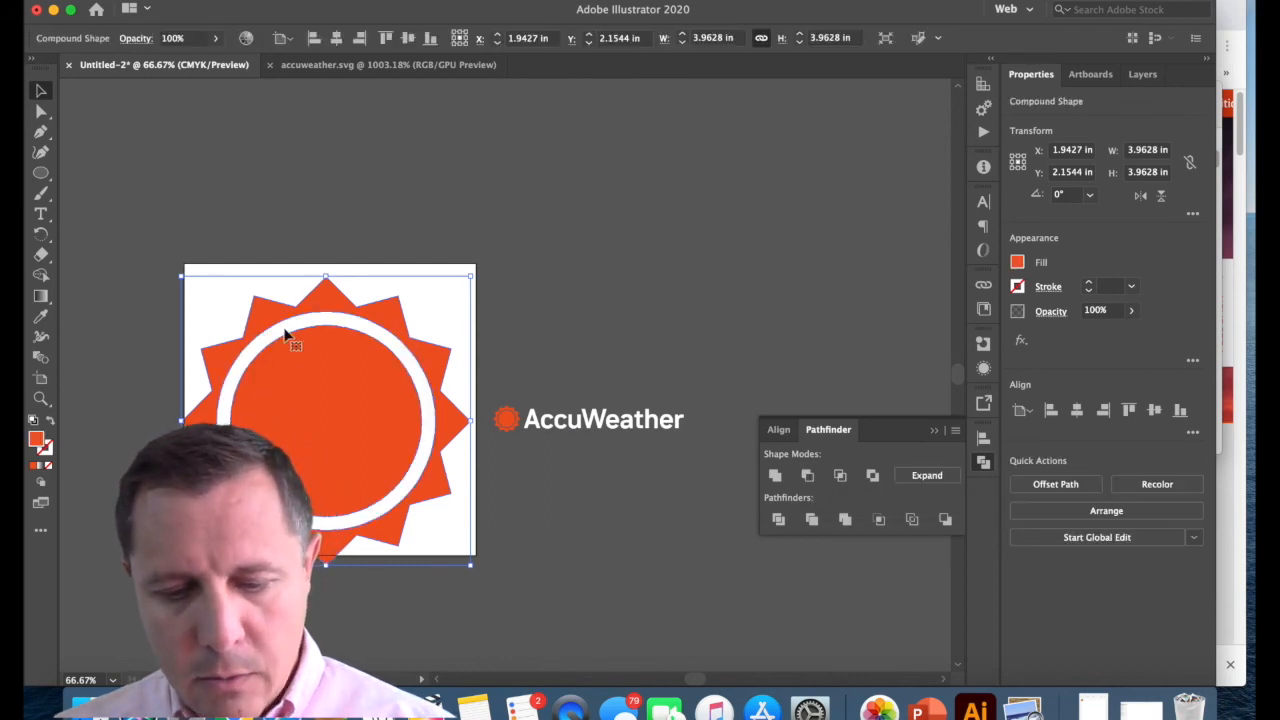
drag(326, 306, 337, 279)
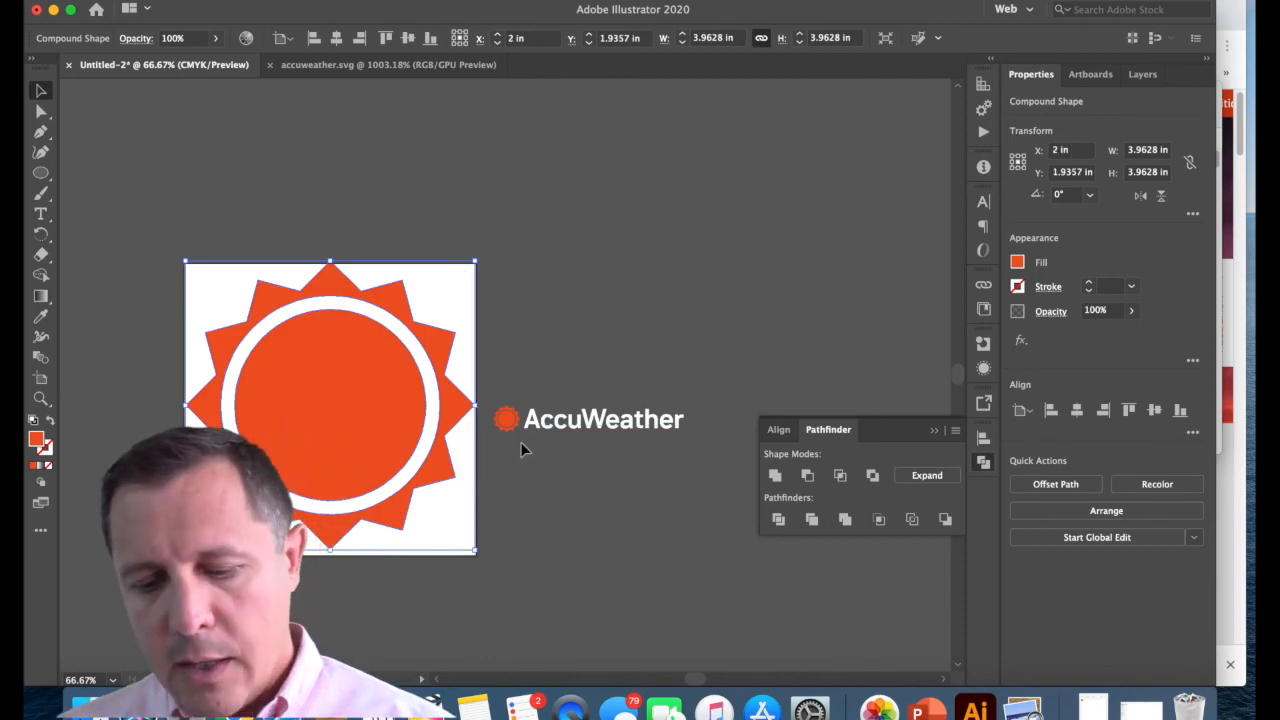